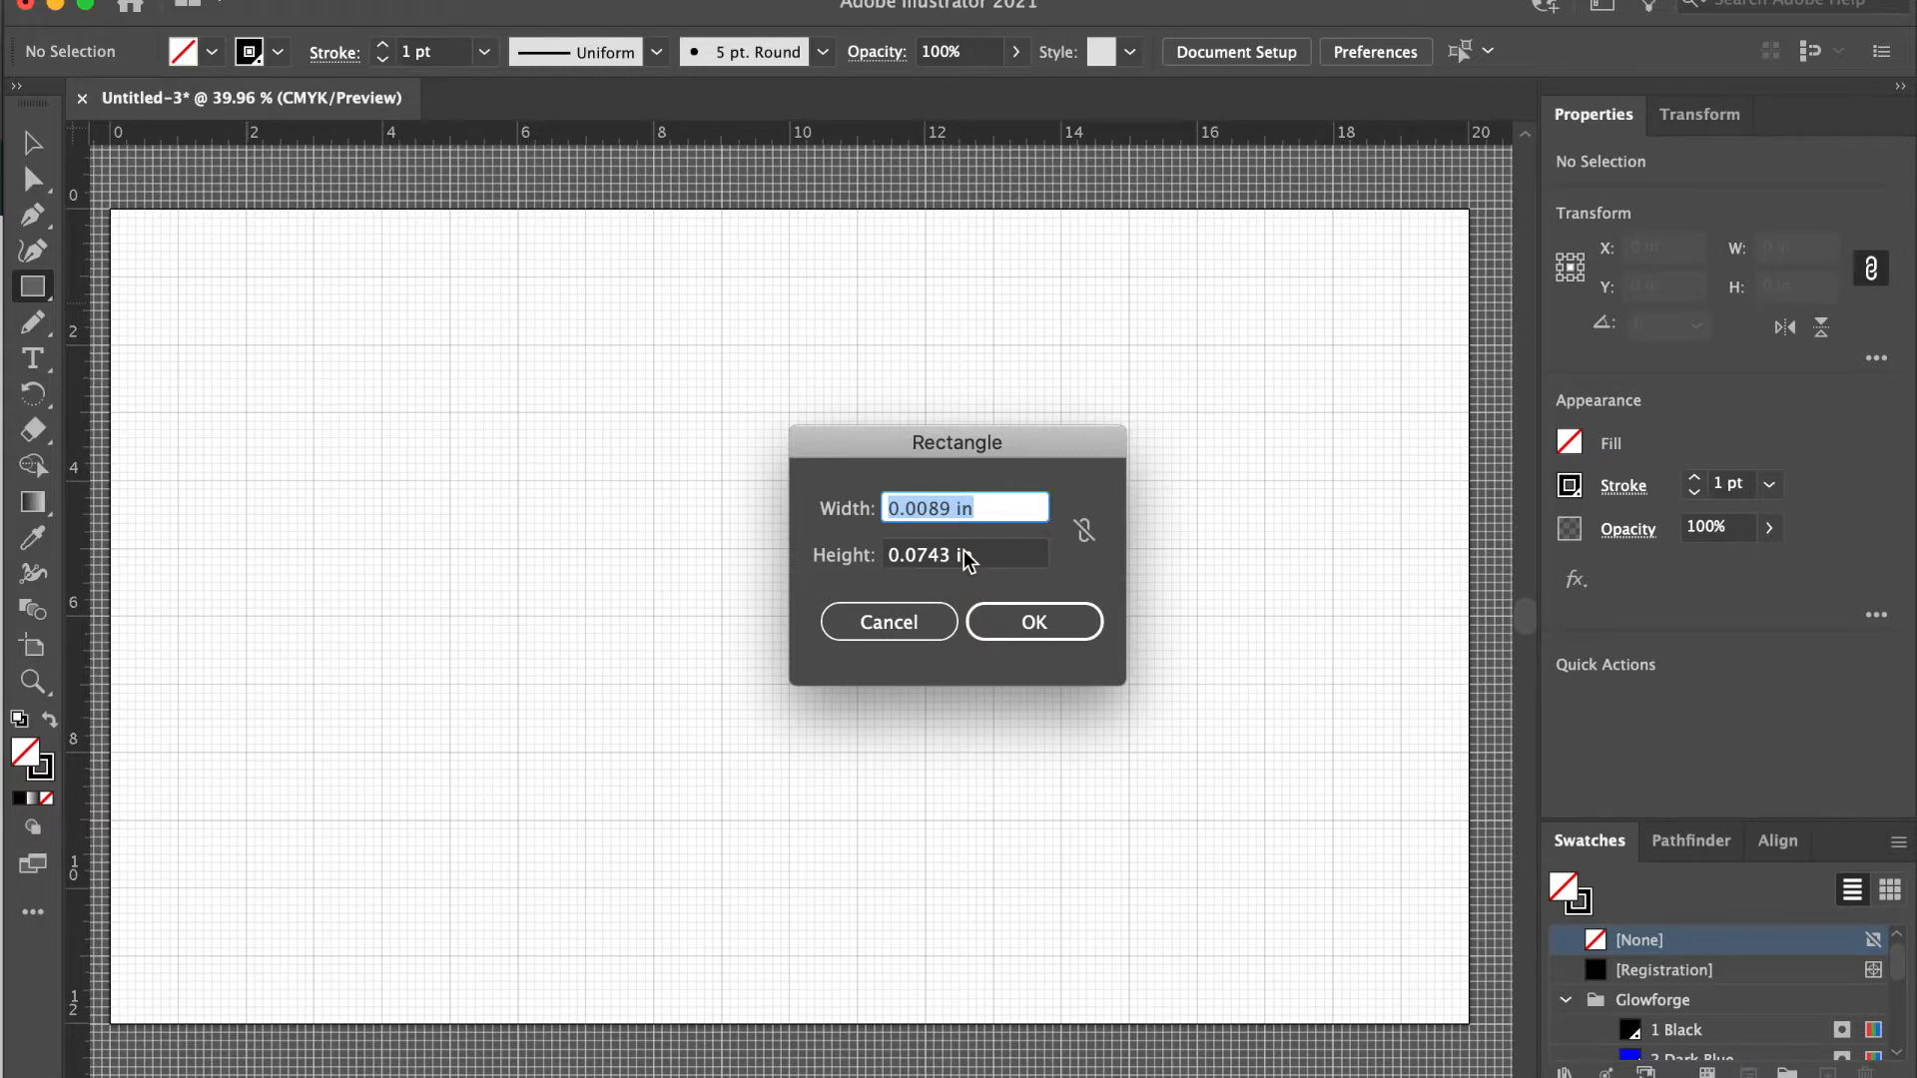
Step: Create a rectangle 7.75 in wide and 0.26 in high on the artboard
type("7.7")
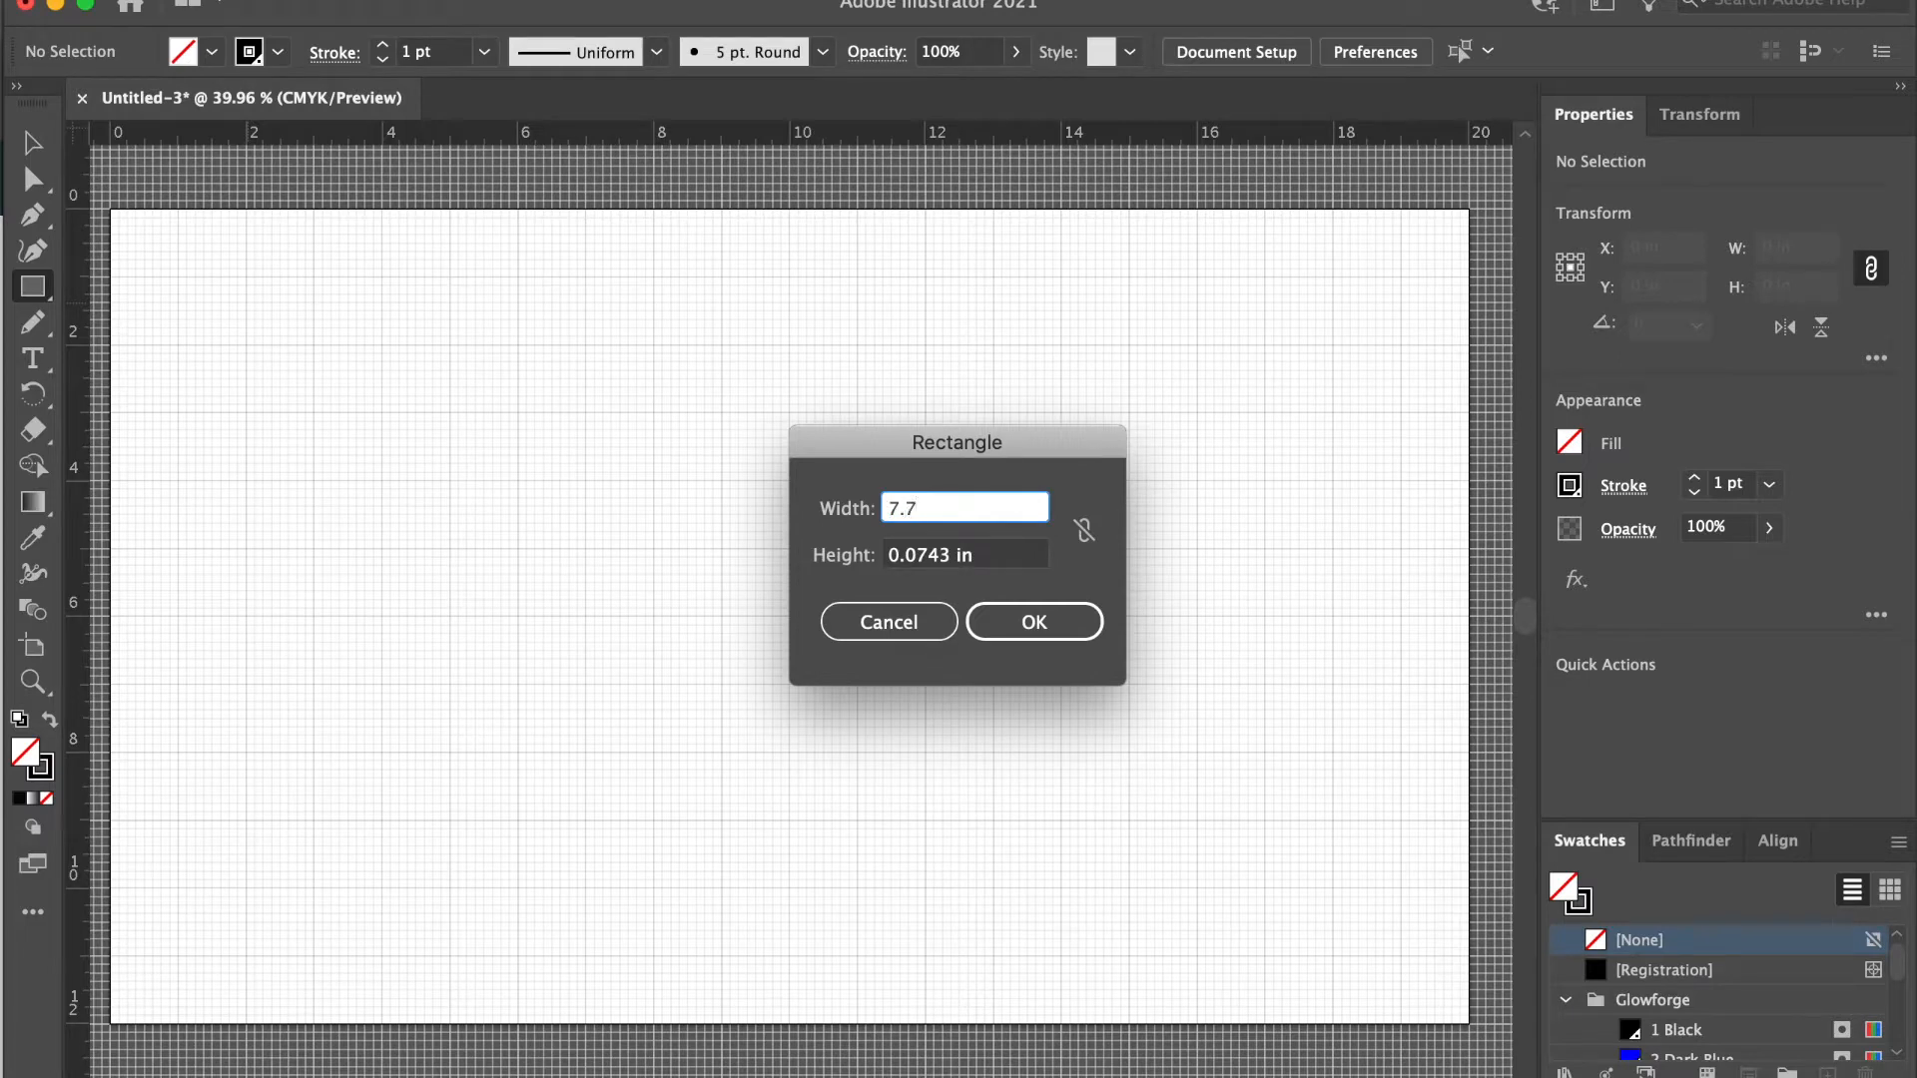
left_click(990, 562)
double_click(944, 558)
key("Left")
key("shift+Right")
key("shift+Right")
key("shift+Right")
type("2")
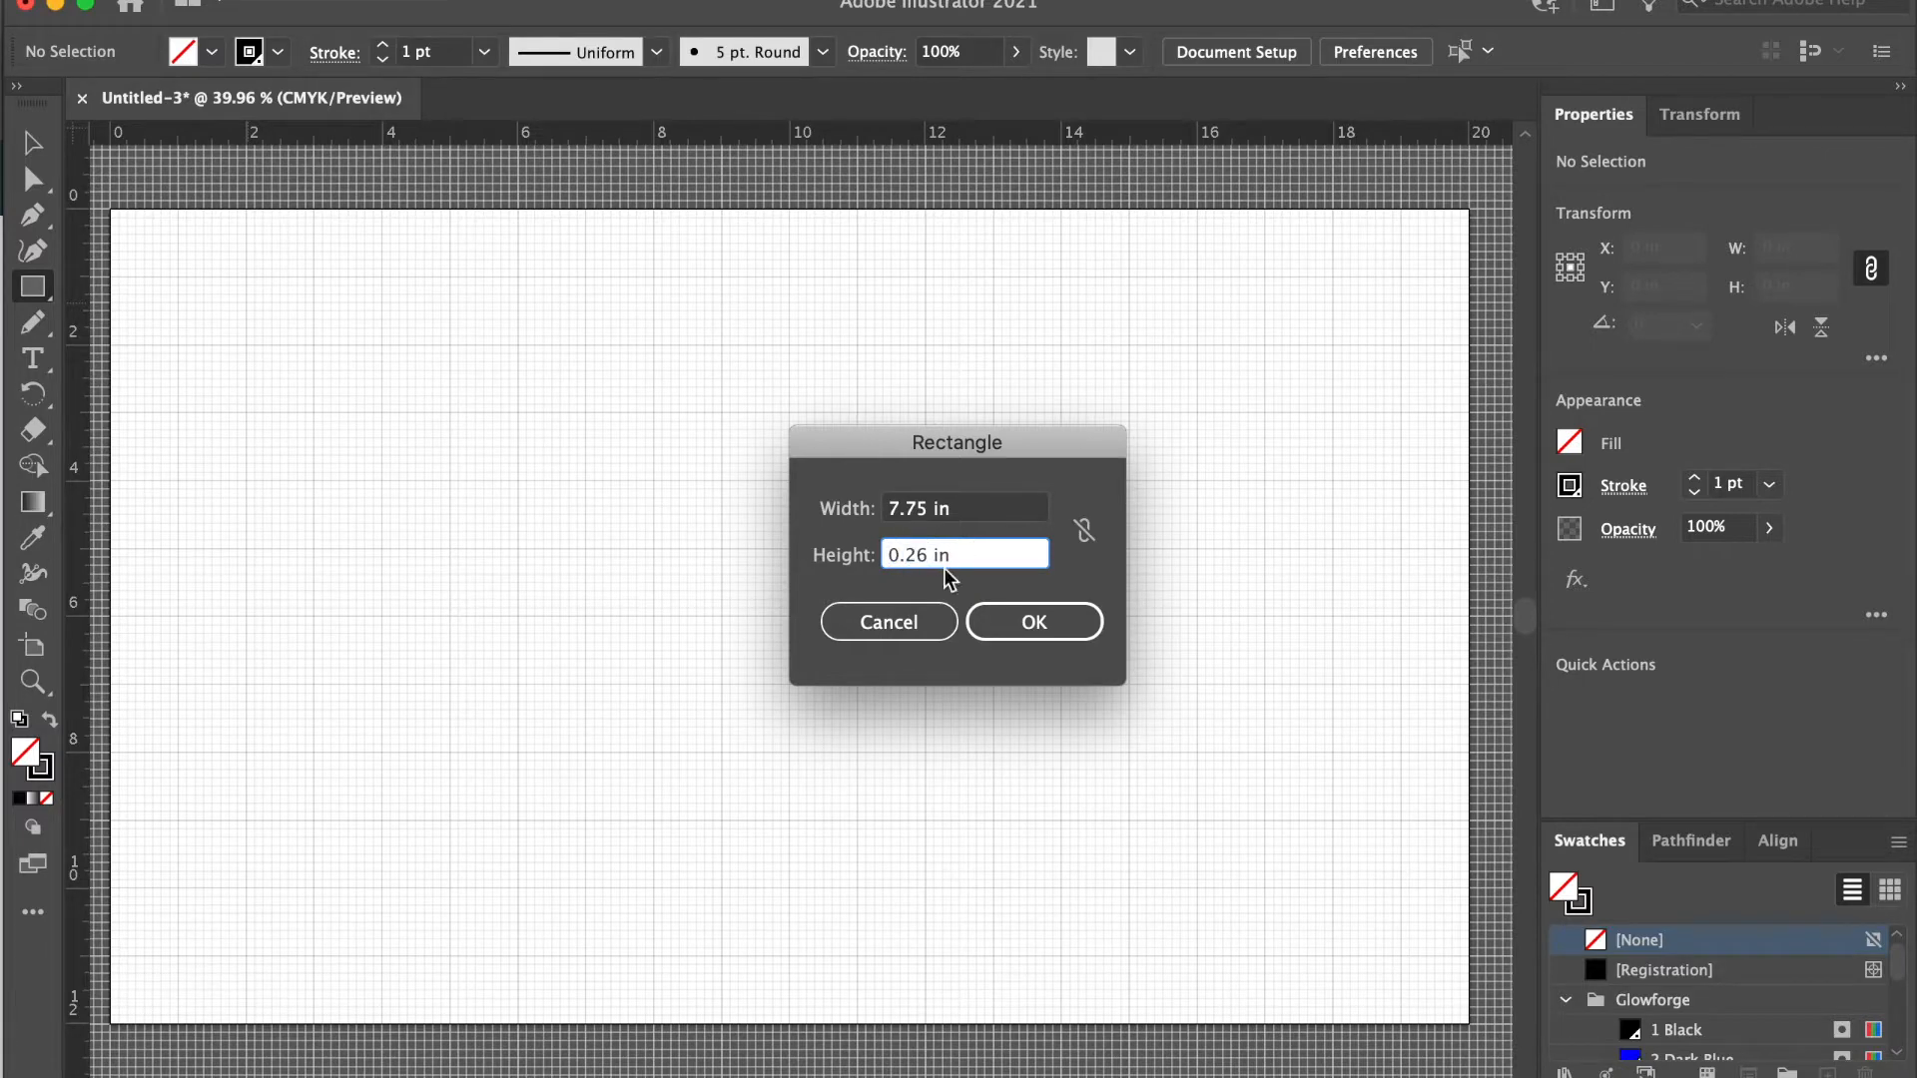
left_click(1058, 633)
Step: Duplicate the rectangle downward at even spacing to build a column of twelve rectangles
scroll(324, 380, "up", 3)
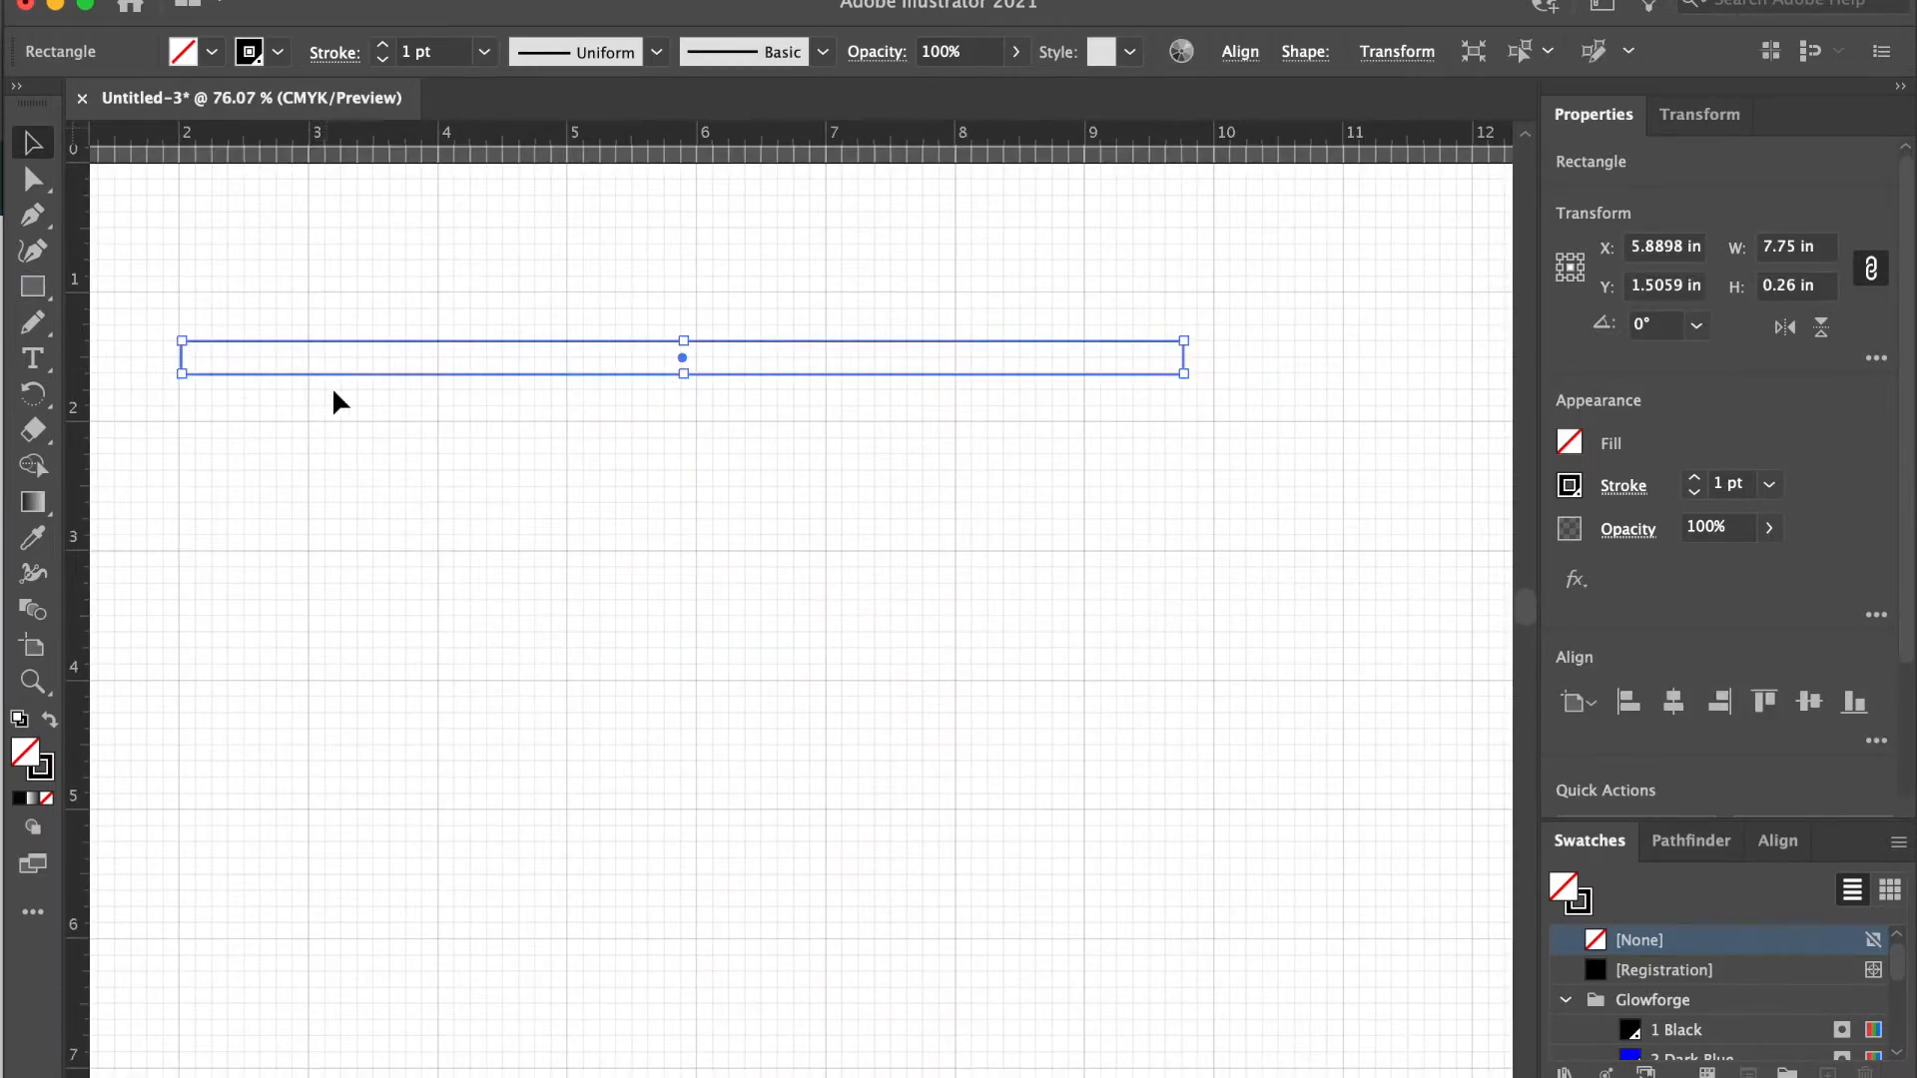
left_click_drag(334, 377, 334, 455)
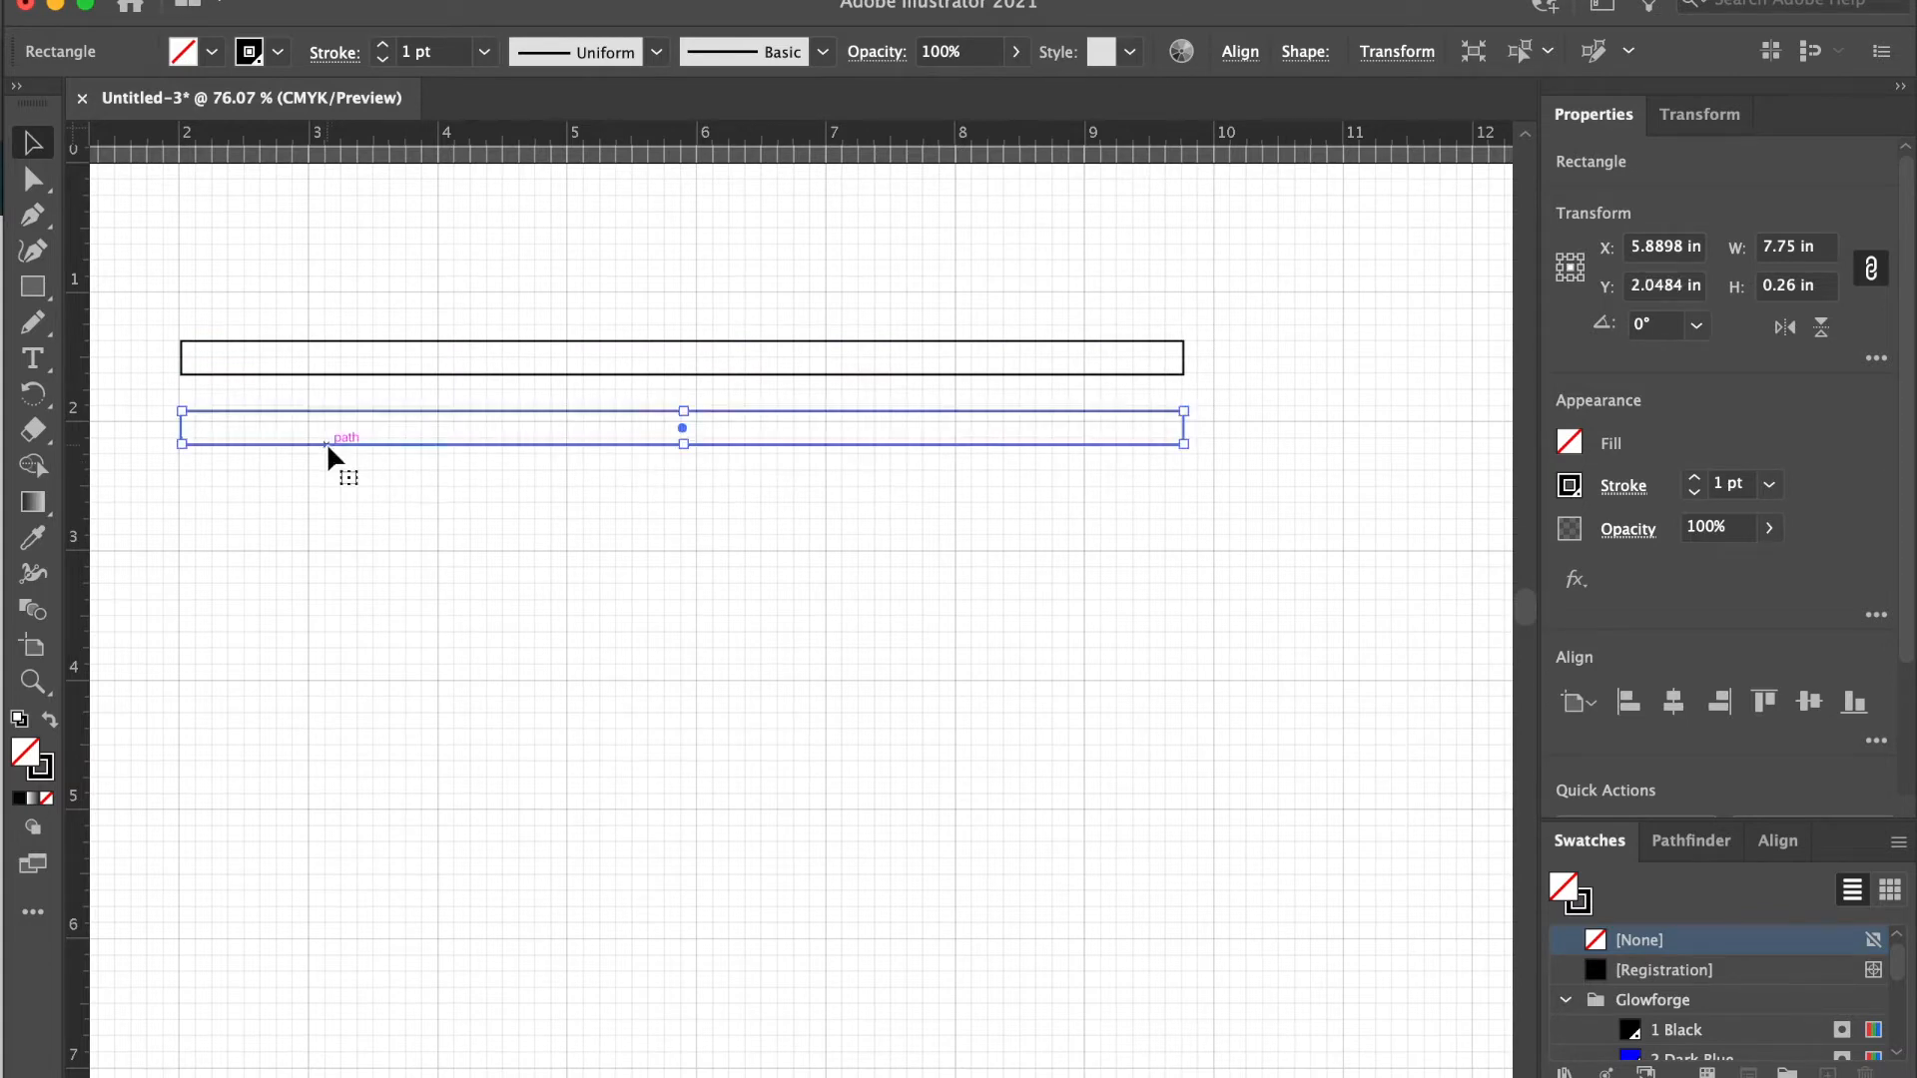
left_click_drag(462, 261, 454, 496)
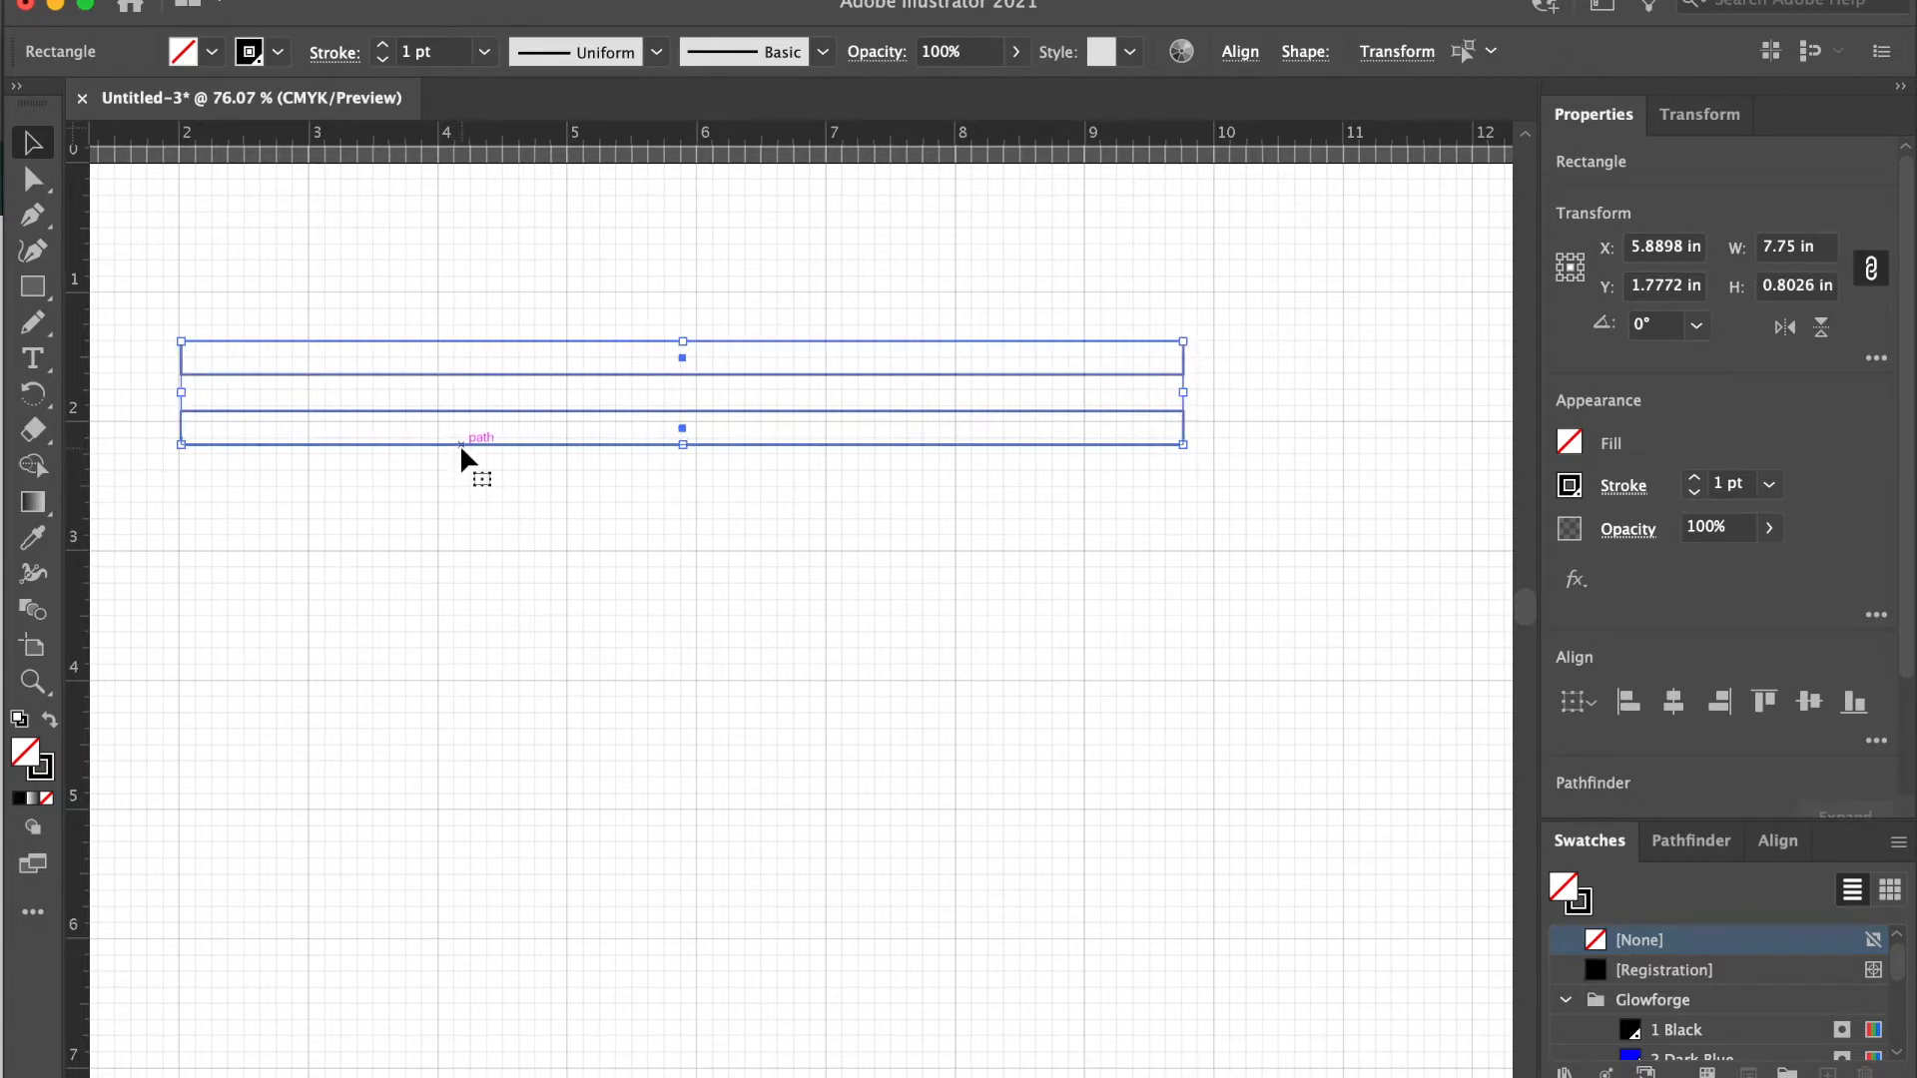
left_click_drag(461, 449, 458, 584)
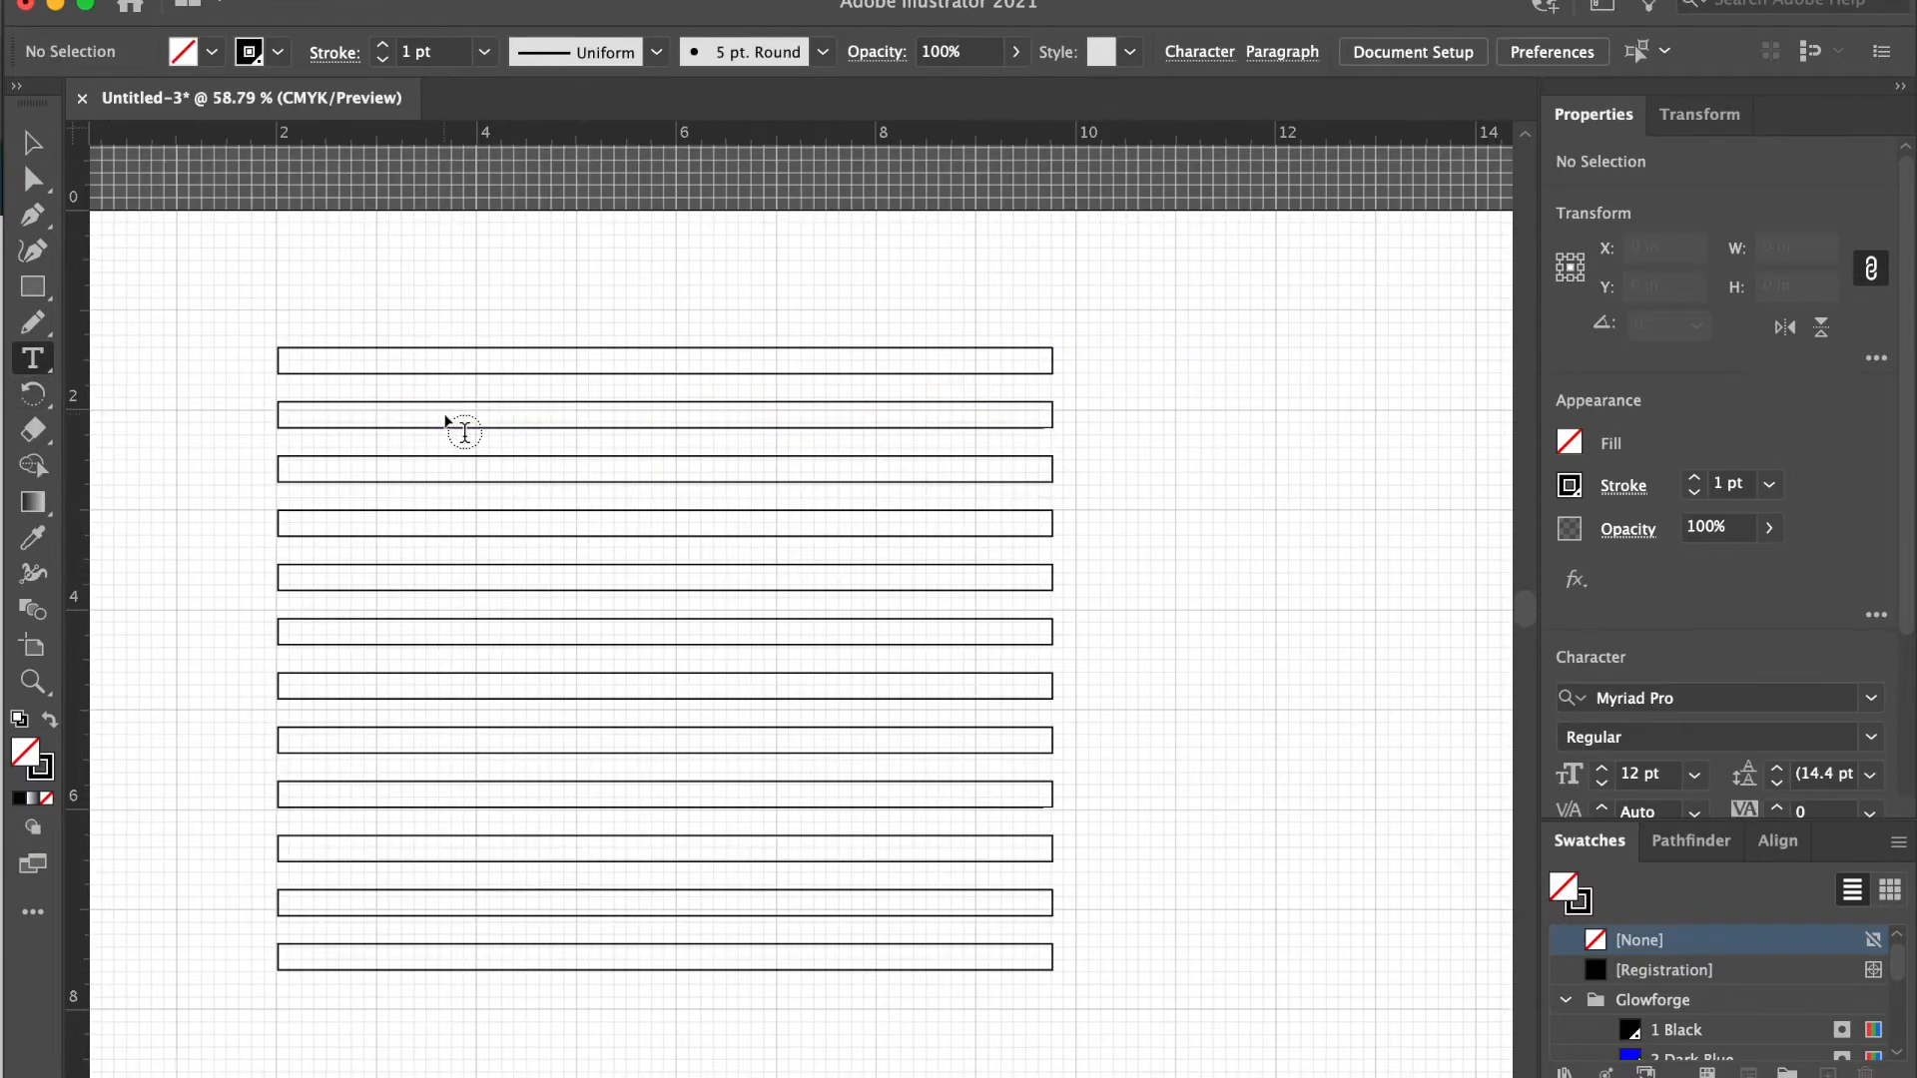
Step: Add the text "wildflower" inside the first rectangle near its start and set its font to Sweet Dreams Medium
scroll(464, 431, "up", 3)
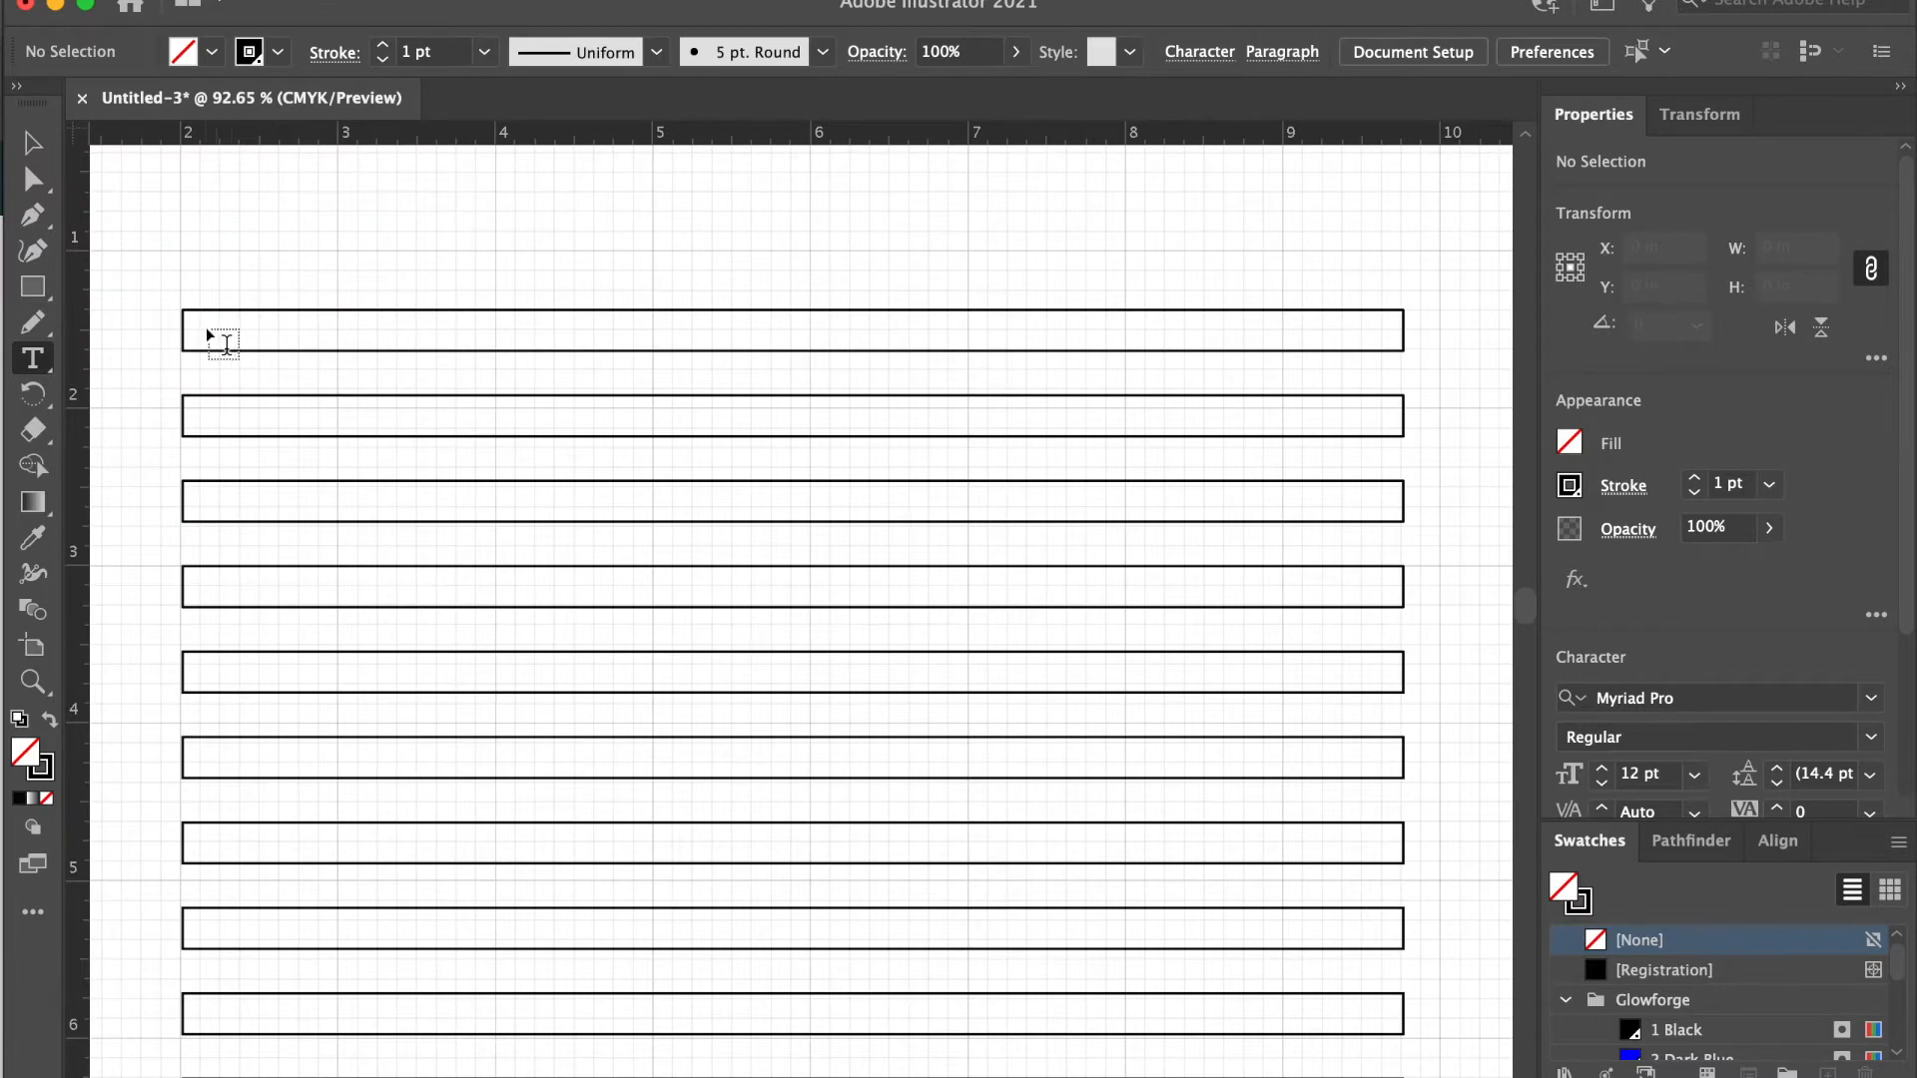
left_click(207, 333)
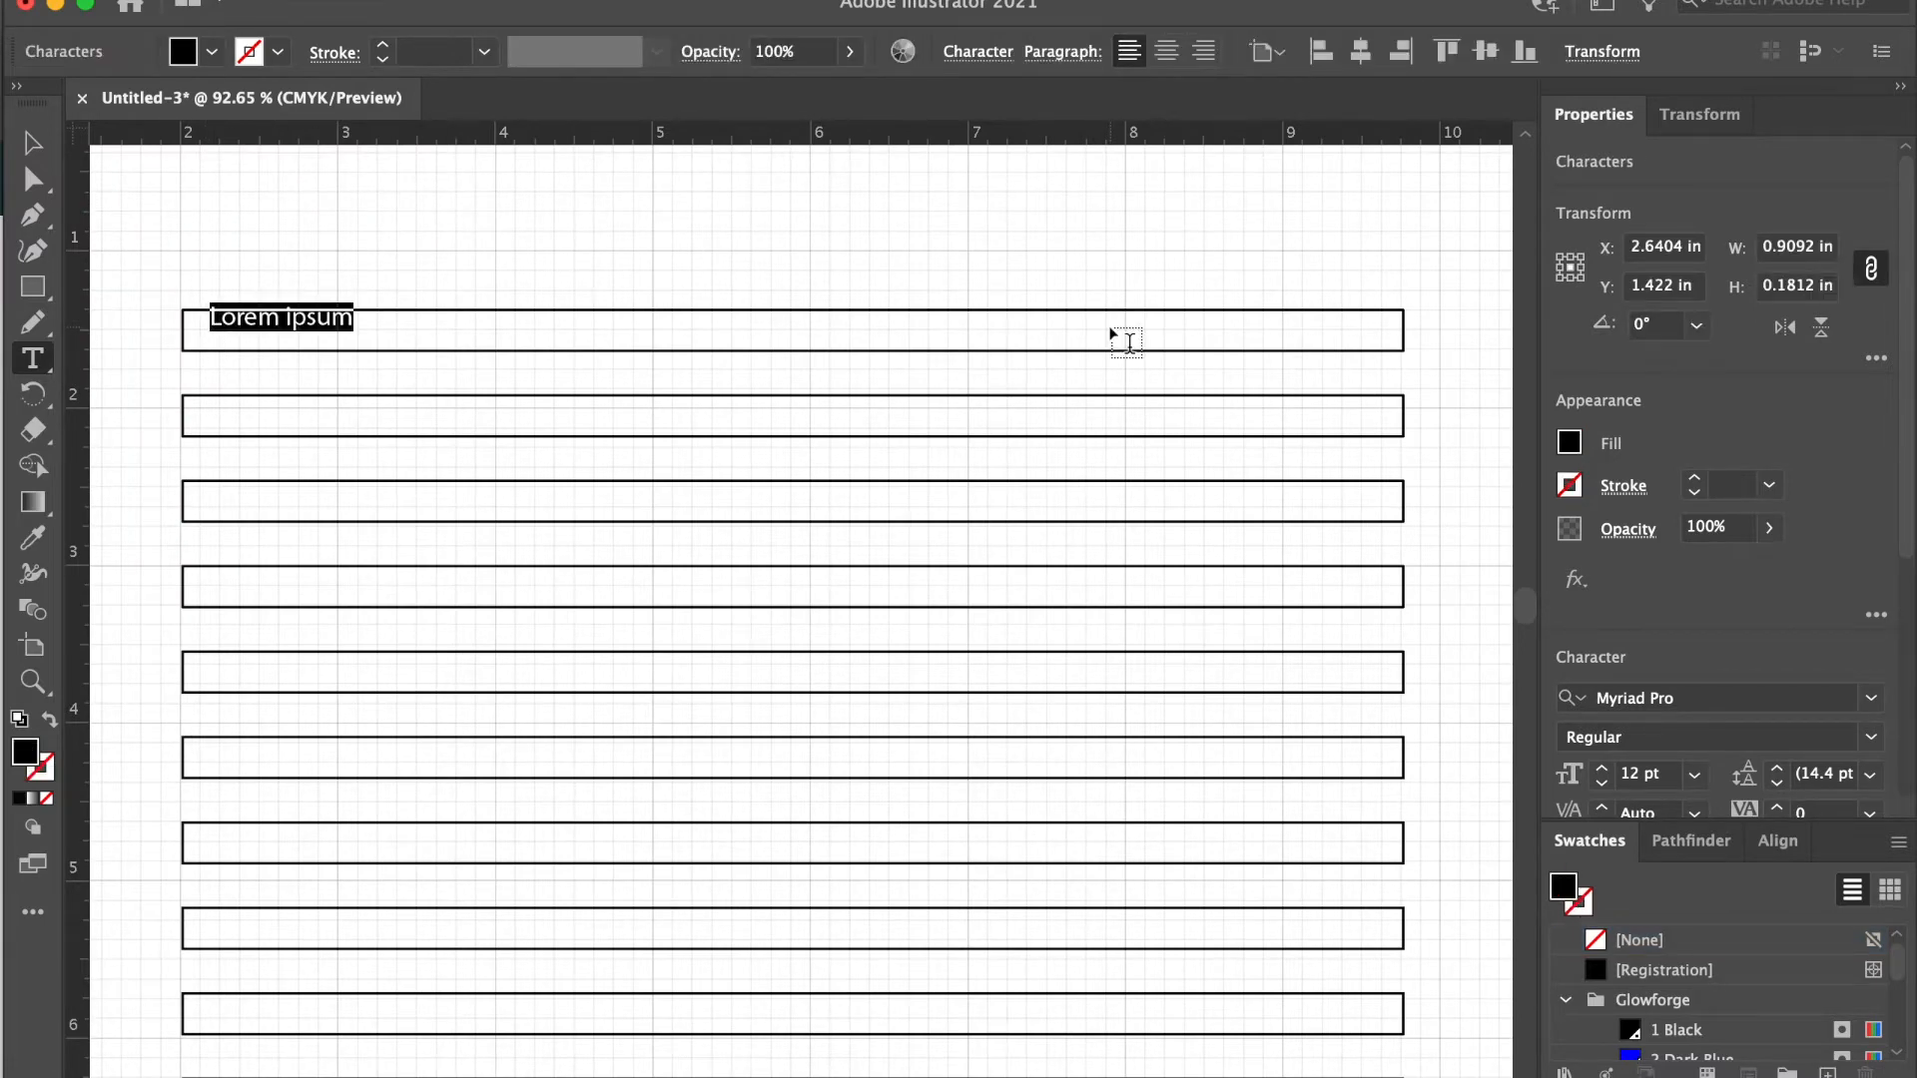
type("w")
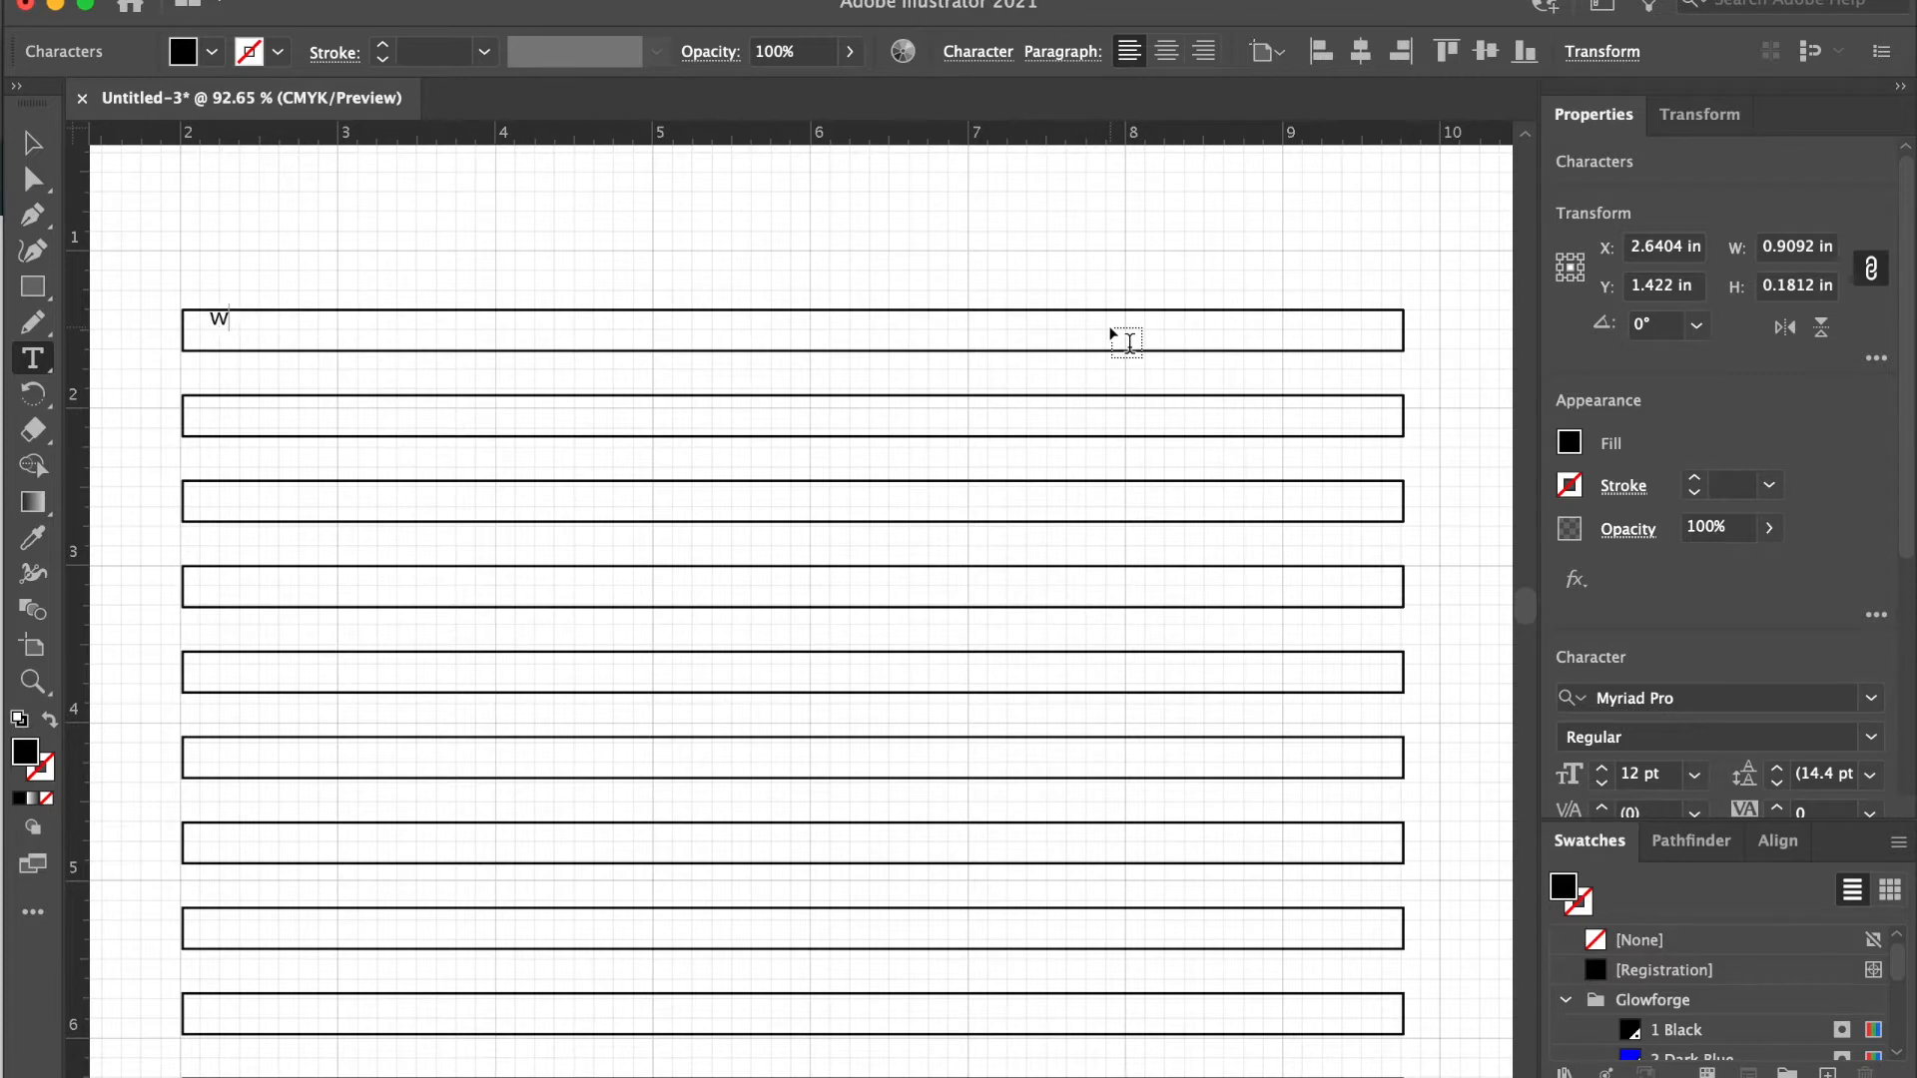
type("ildflower")
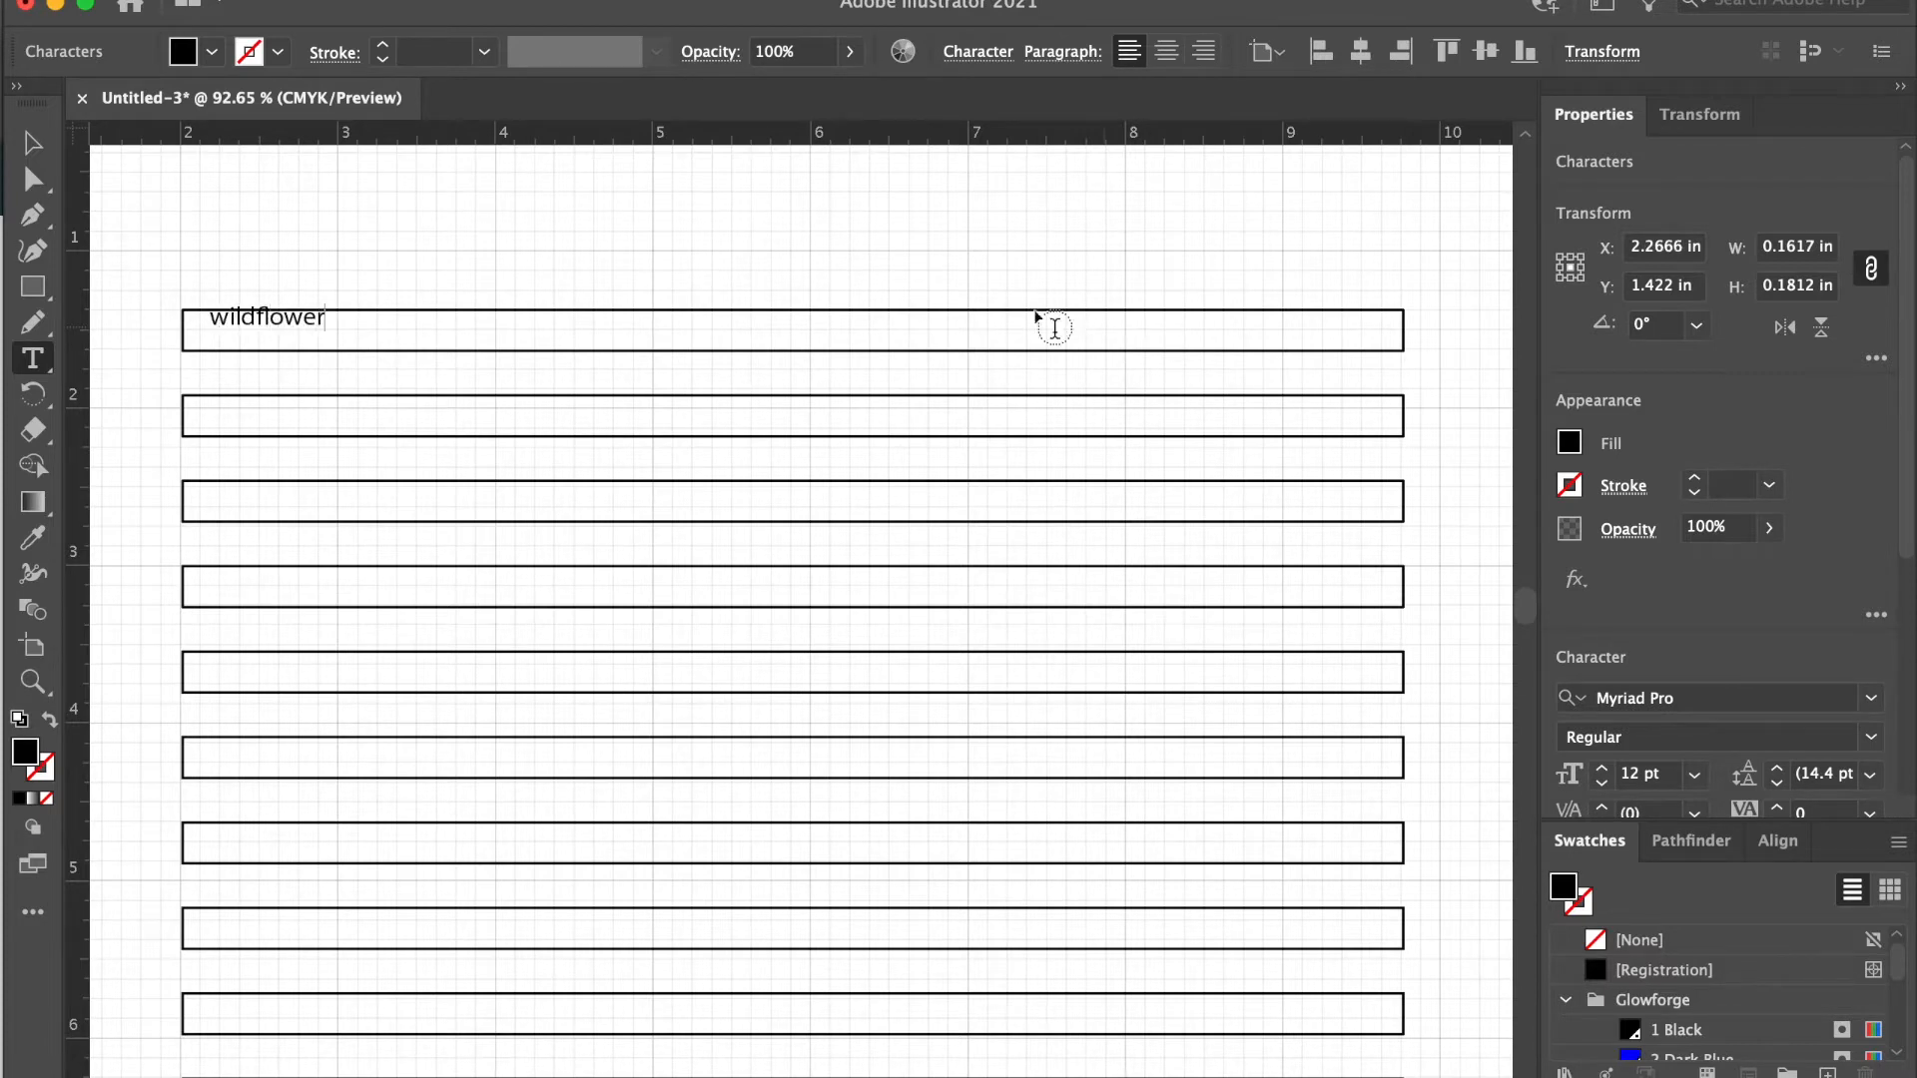
left_click(33, 142)
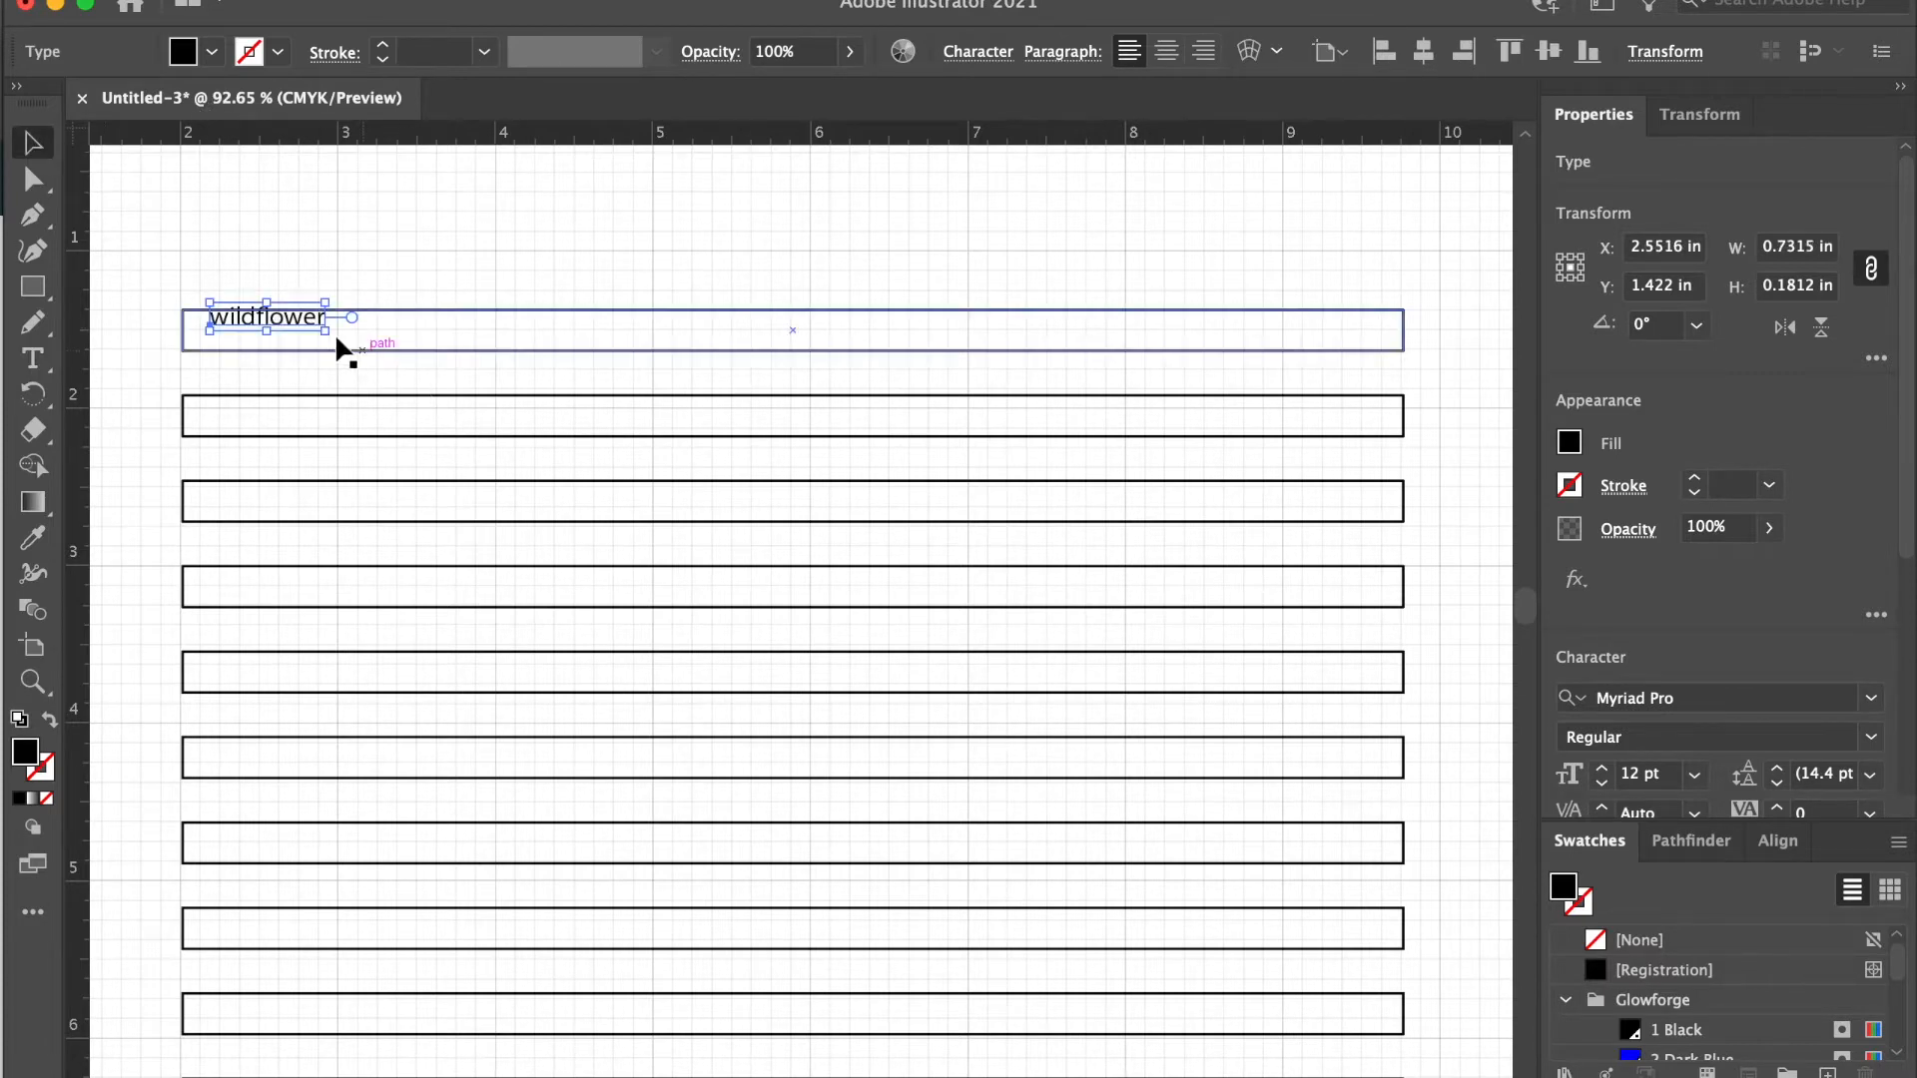
left_click_drag(304, 340, 321, 348)
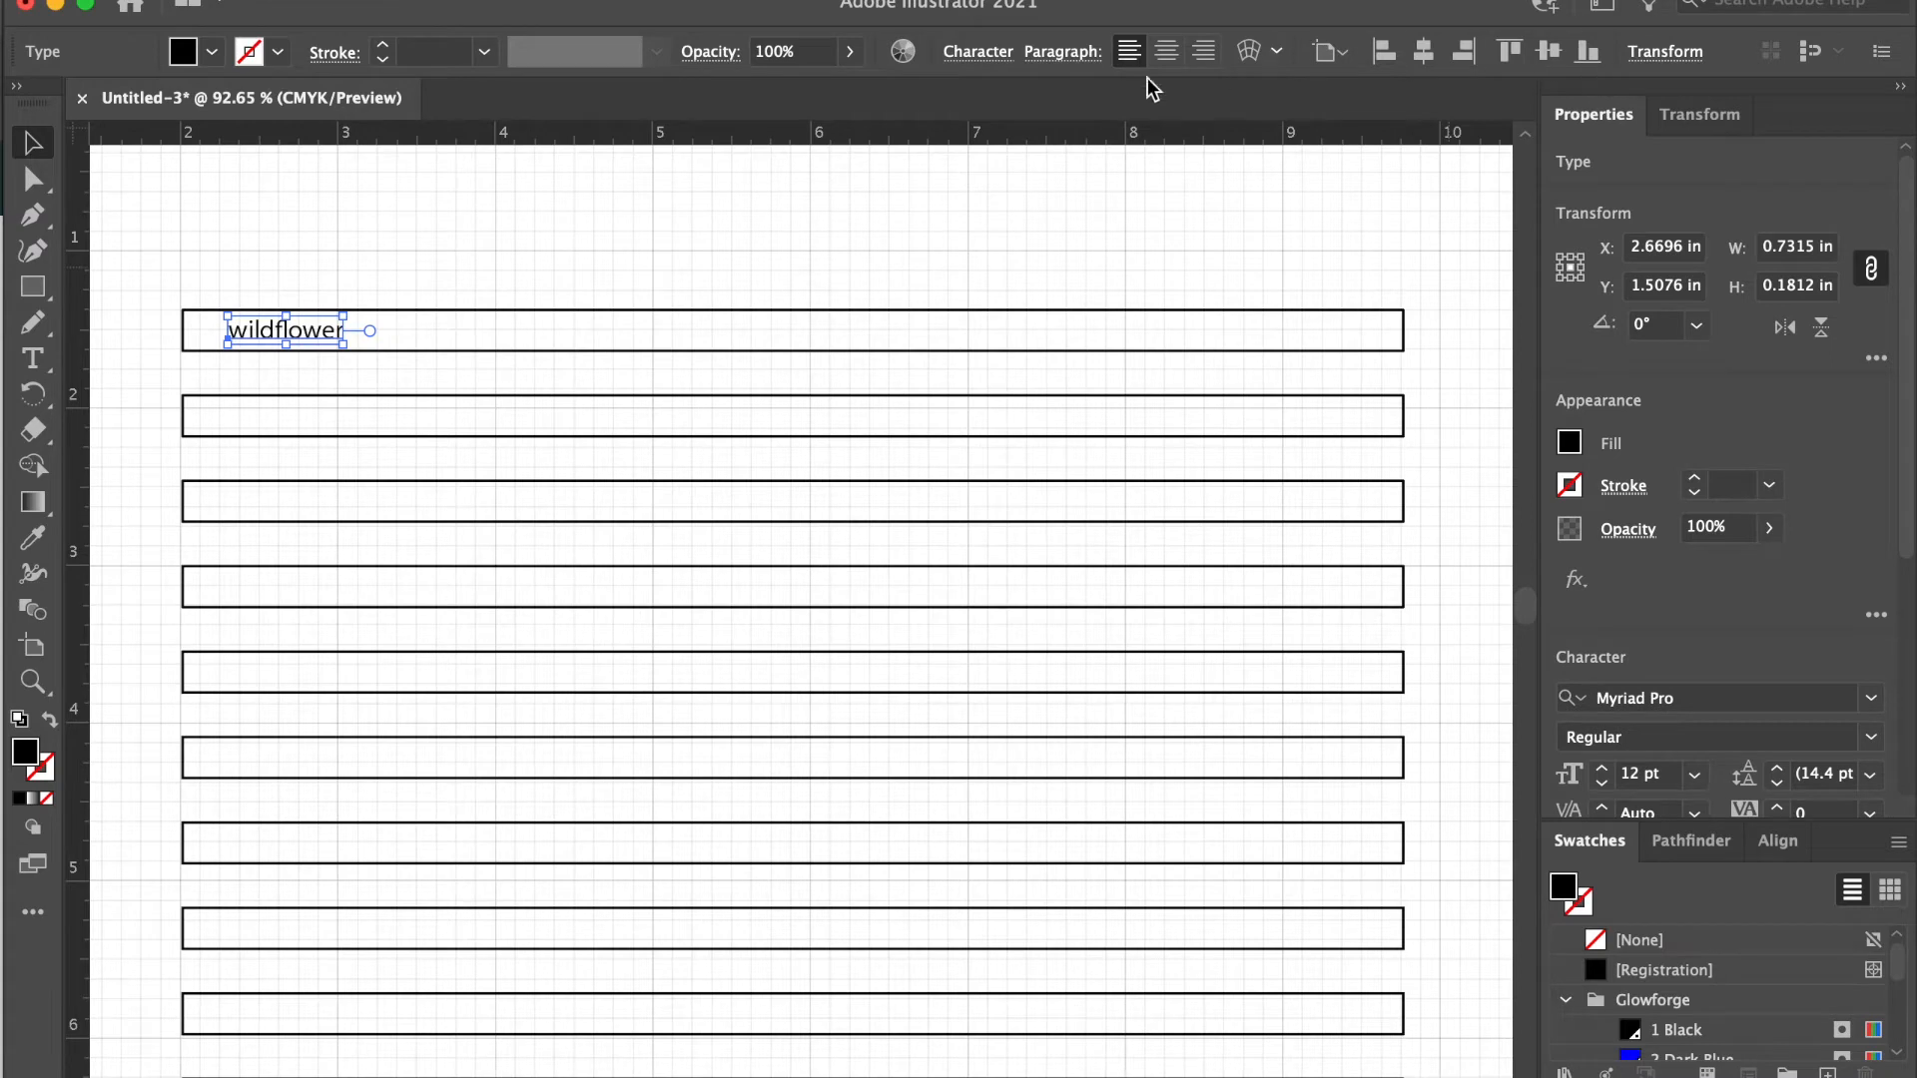
left_click(997, 53)
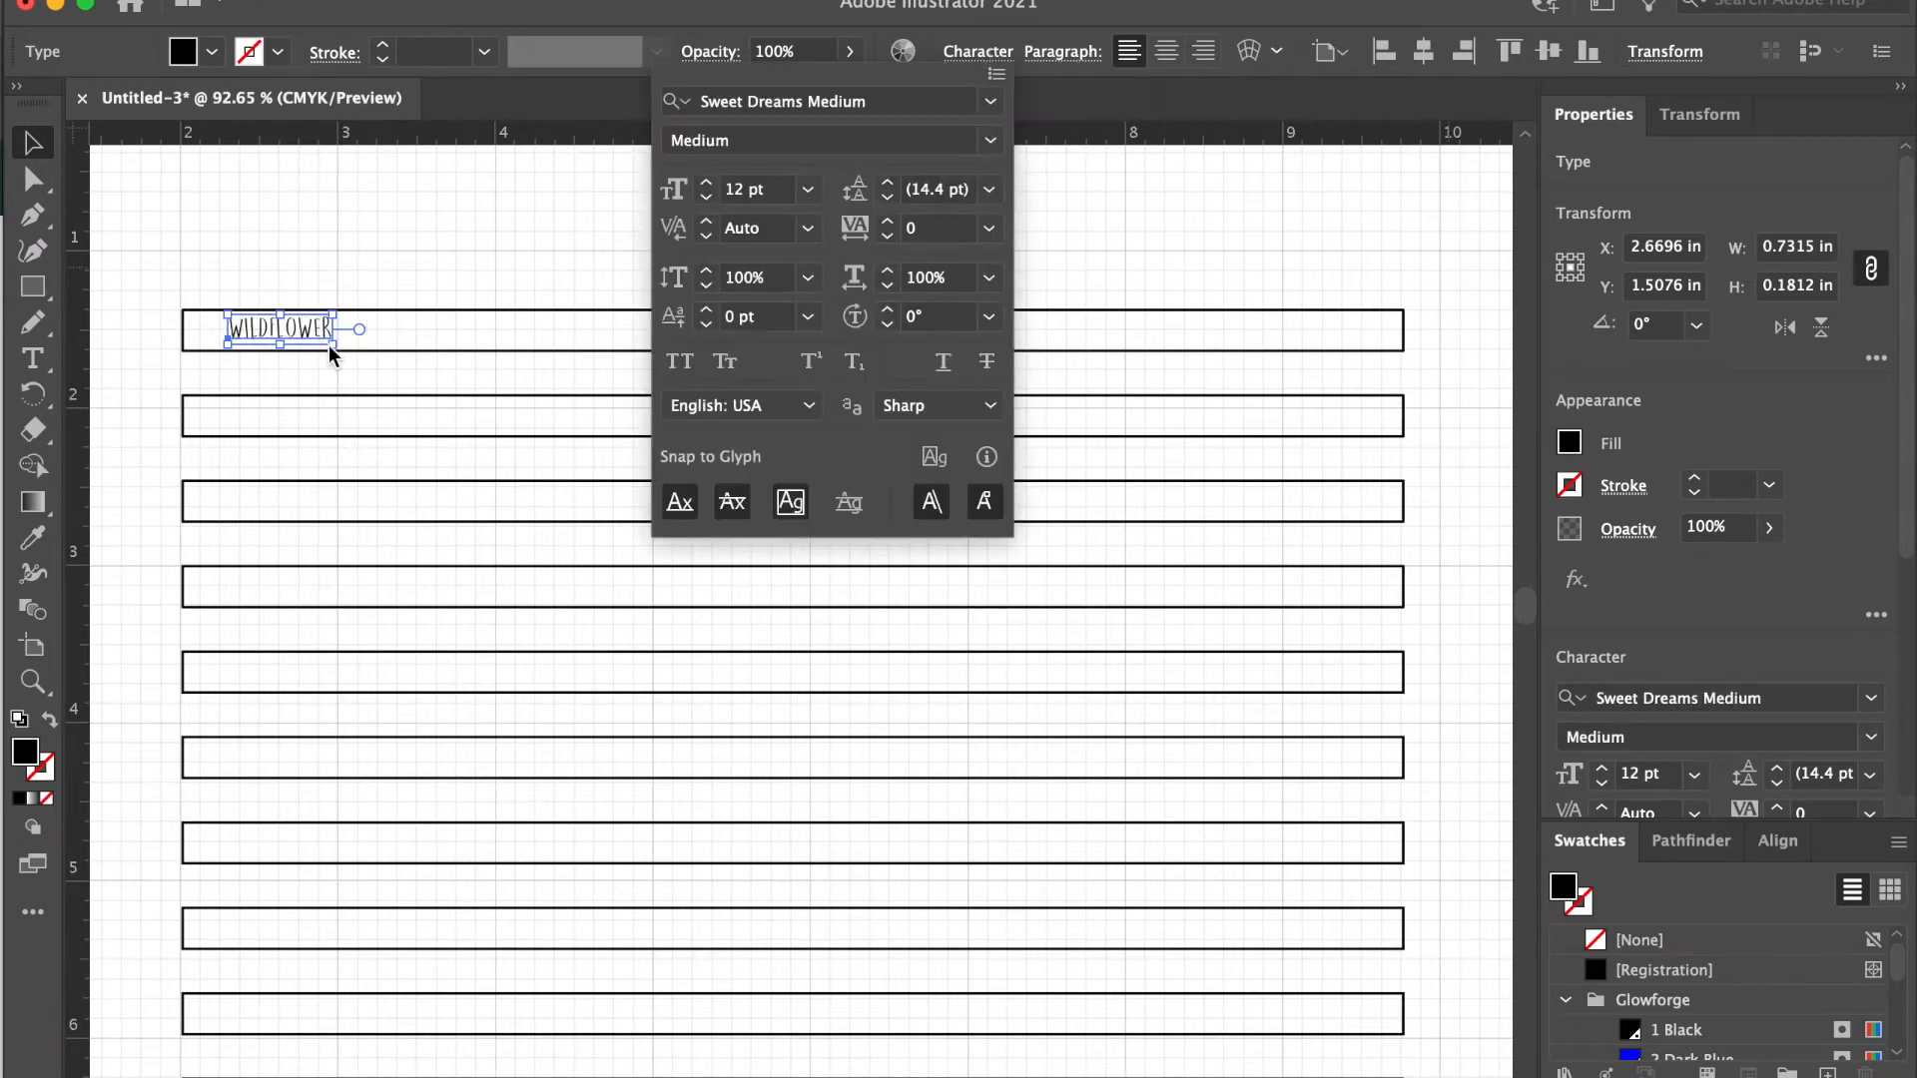
left_click(337, 264)
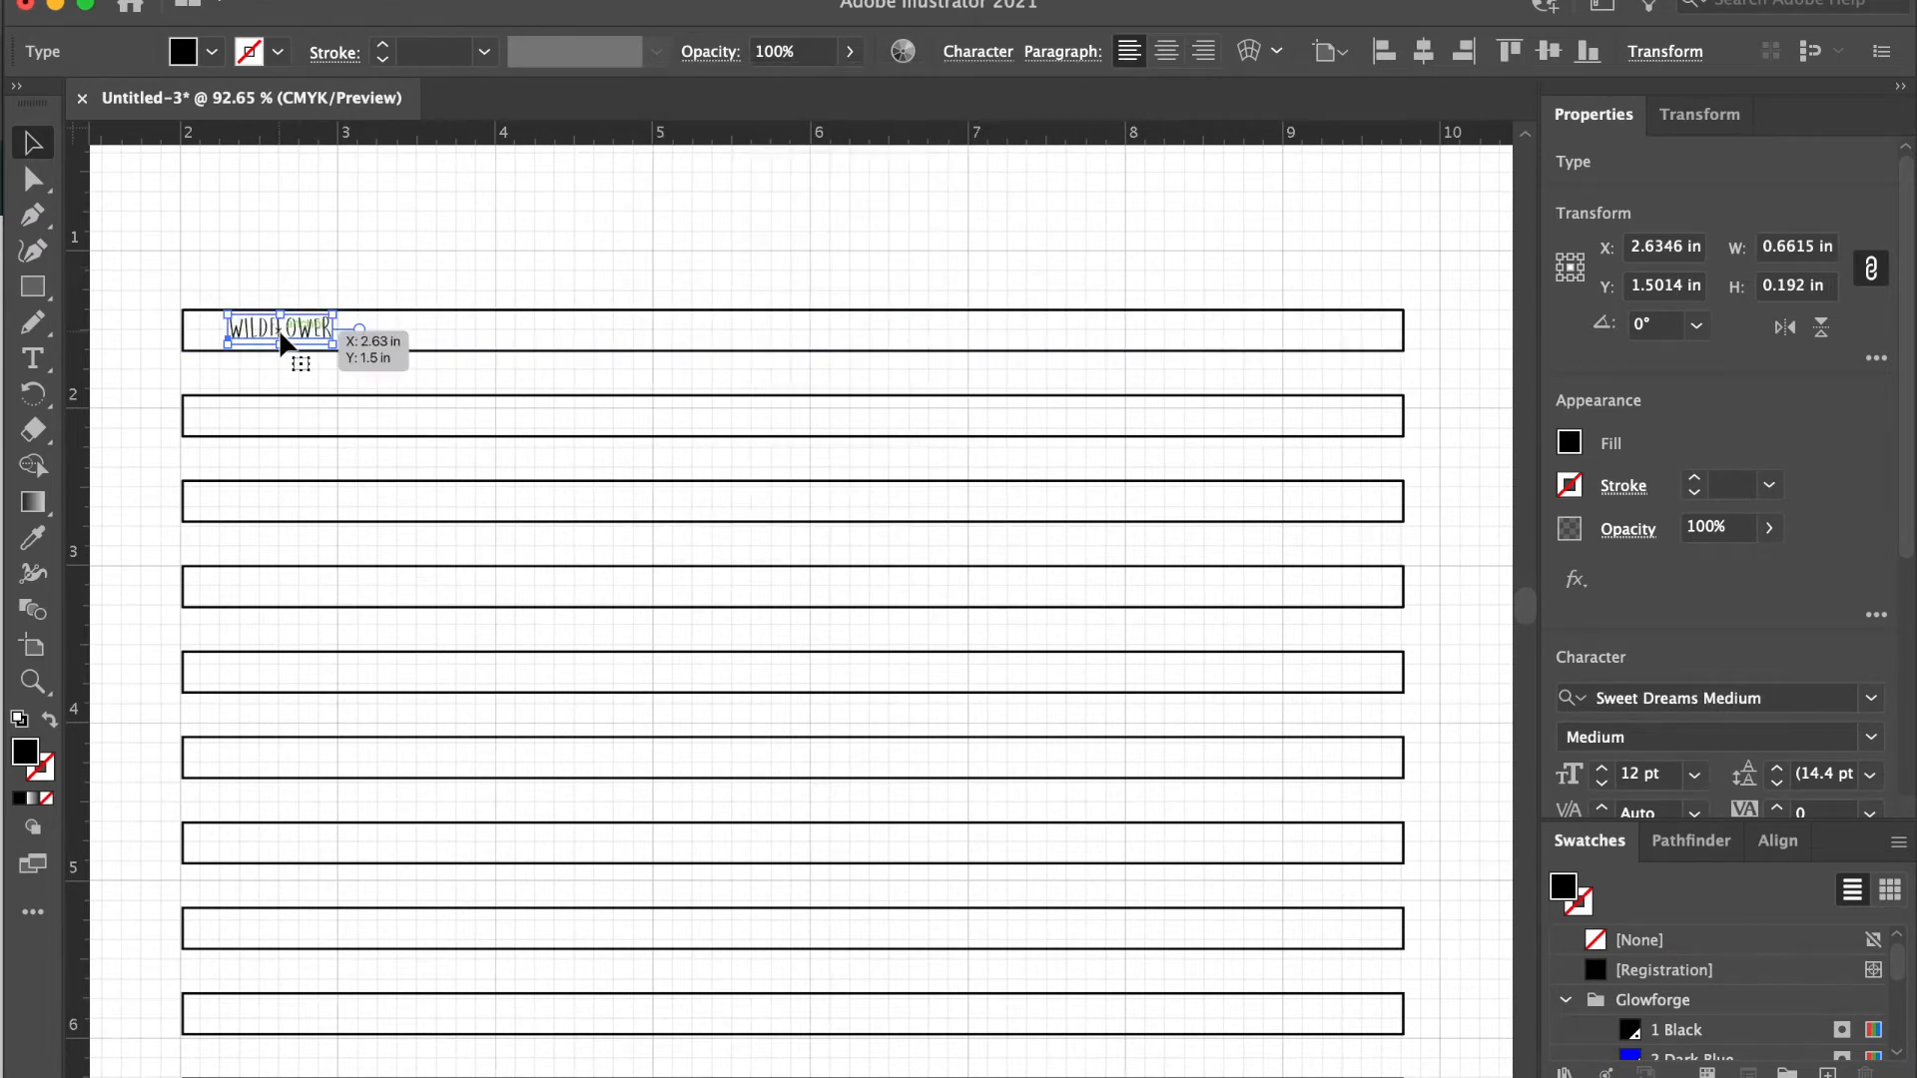
Step: Reposition the lettering within the first rectangle and enlarge it to about 0.68 in wide
scroll(282, 338, "up", 5)
scroll(281, 339, "up", 8)
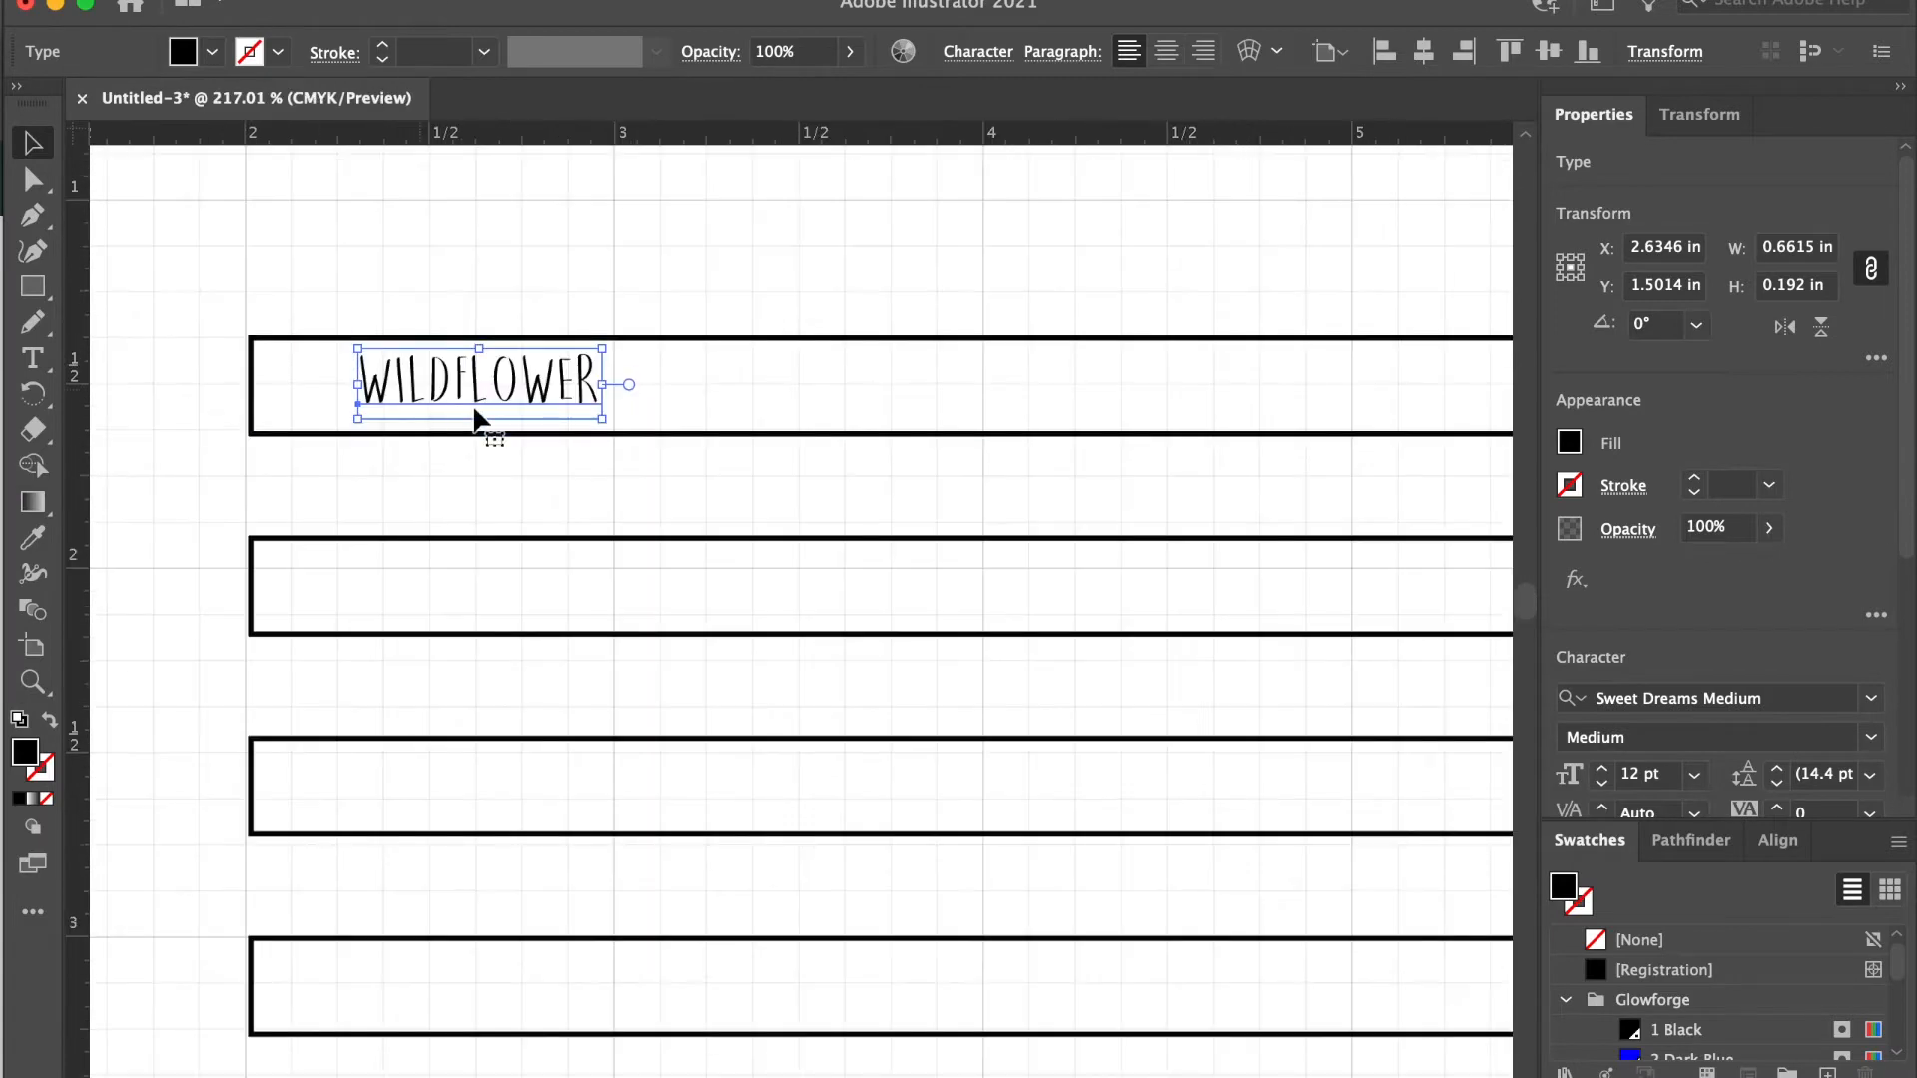
scroll(478, 420, "up", 3)
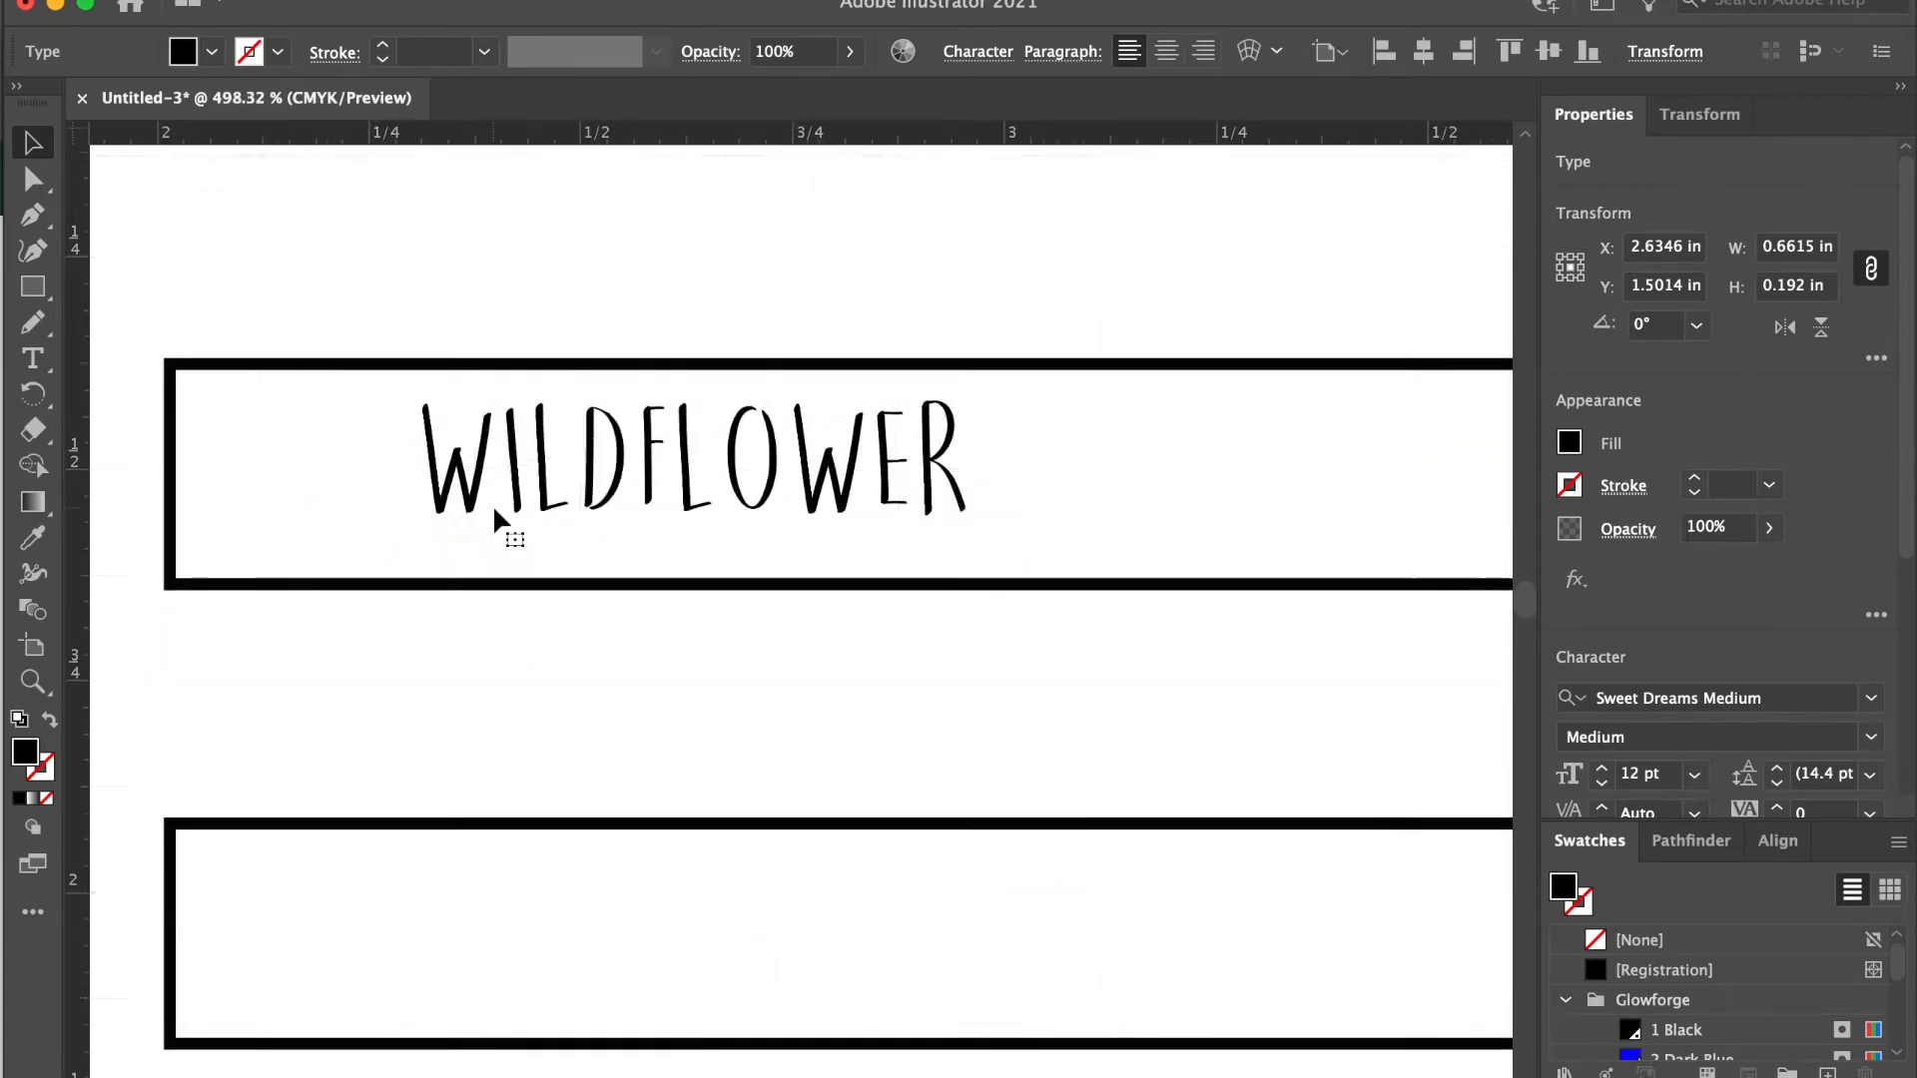
left_click_drag(728, 481, 930, 517)
scroll(939, 511, "right", 3)
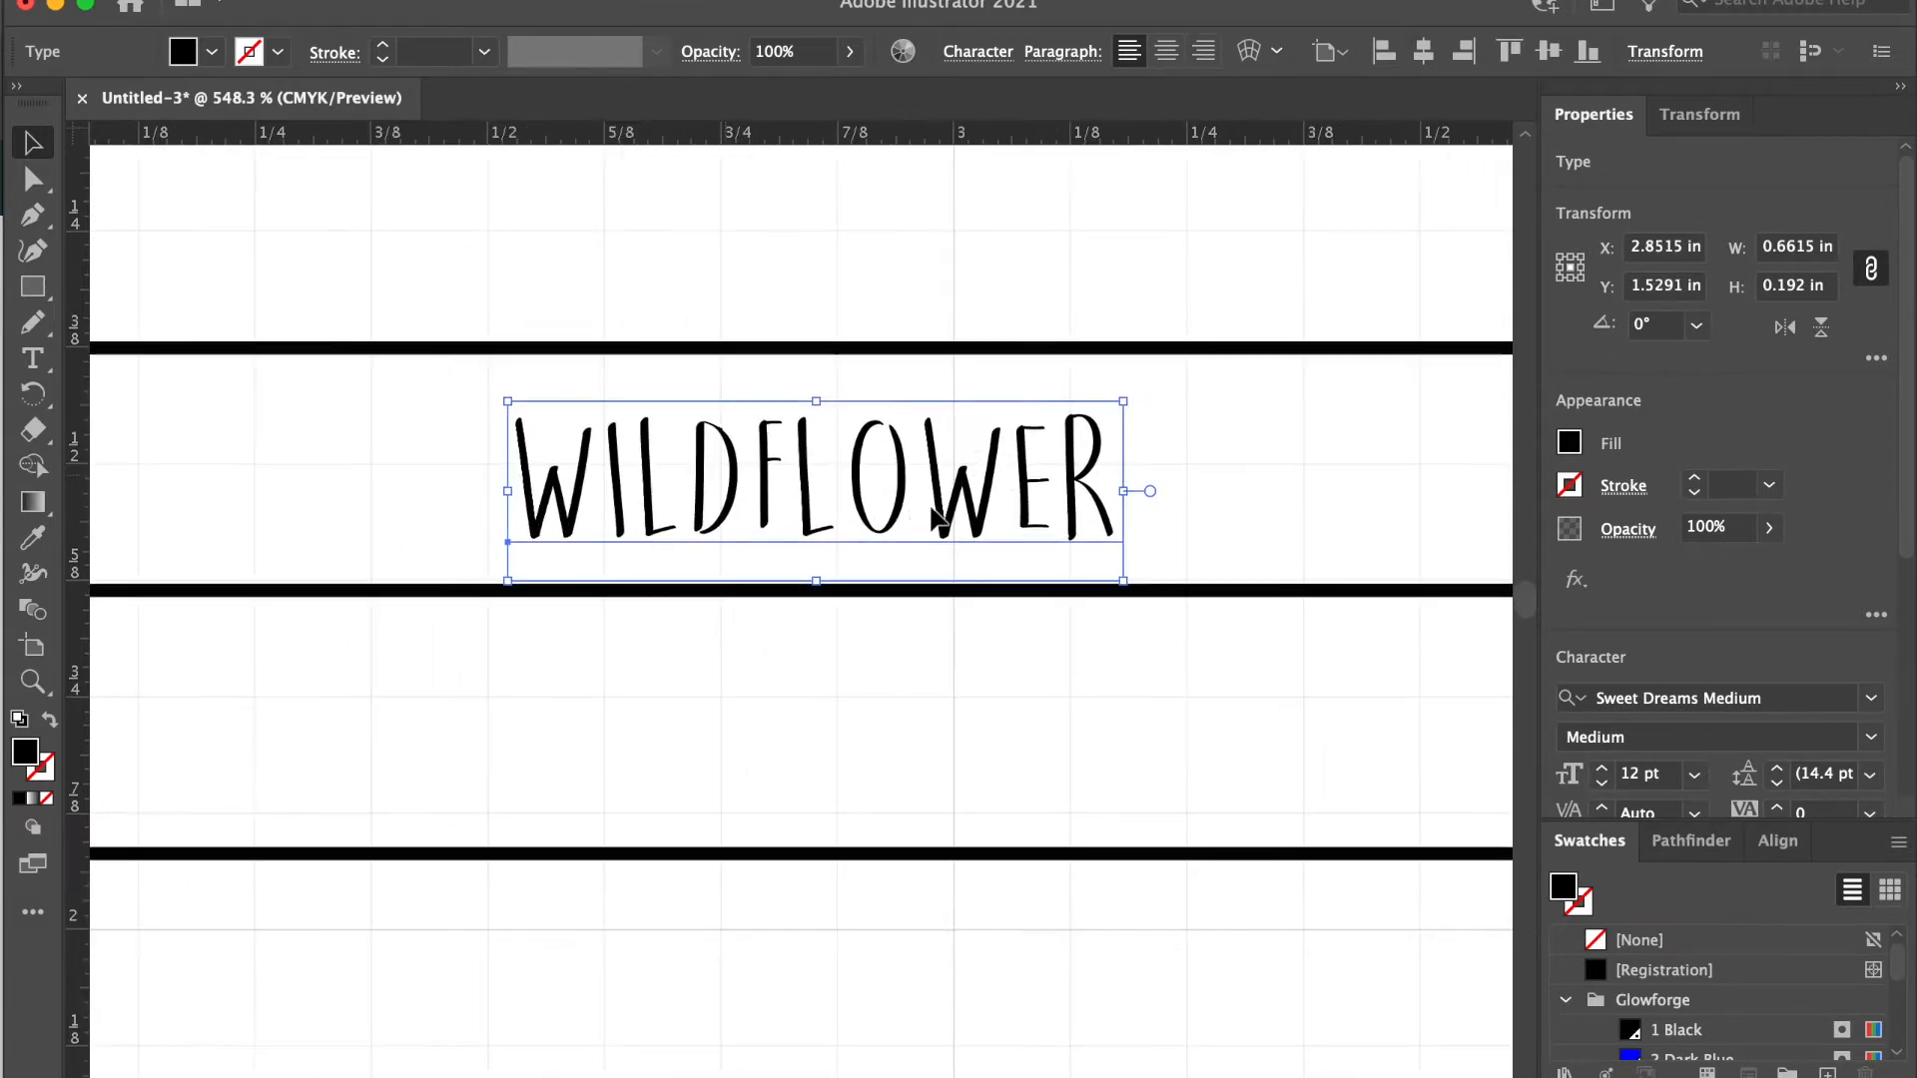
scroll(933, 512, "down", 1)
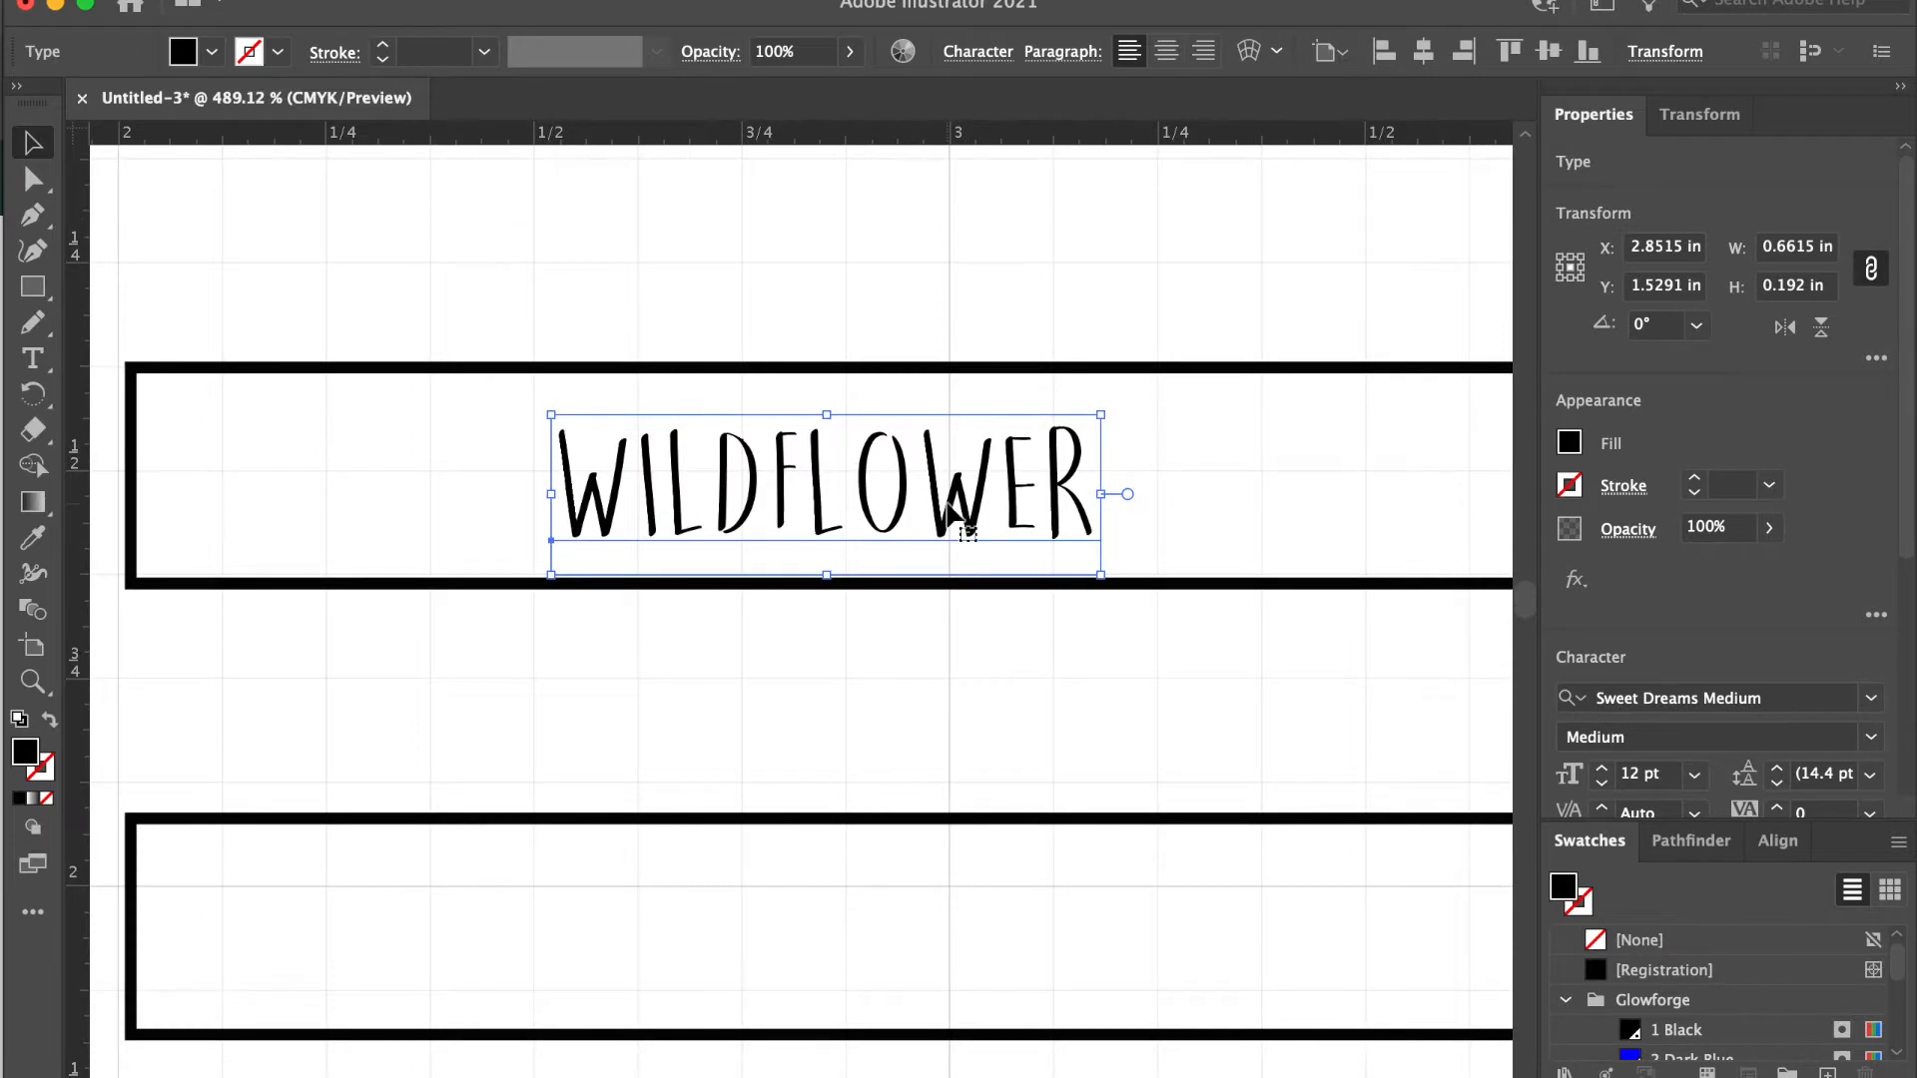
key("Up")
left_click_drag(1096, 567, 1122, 577)
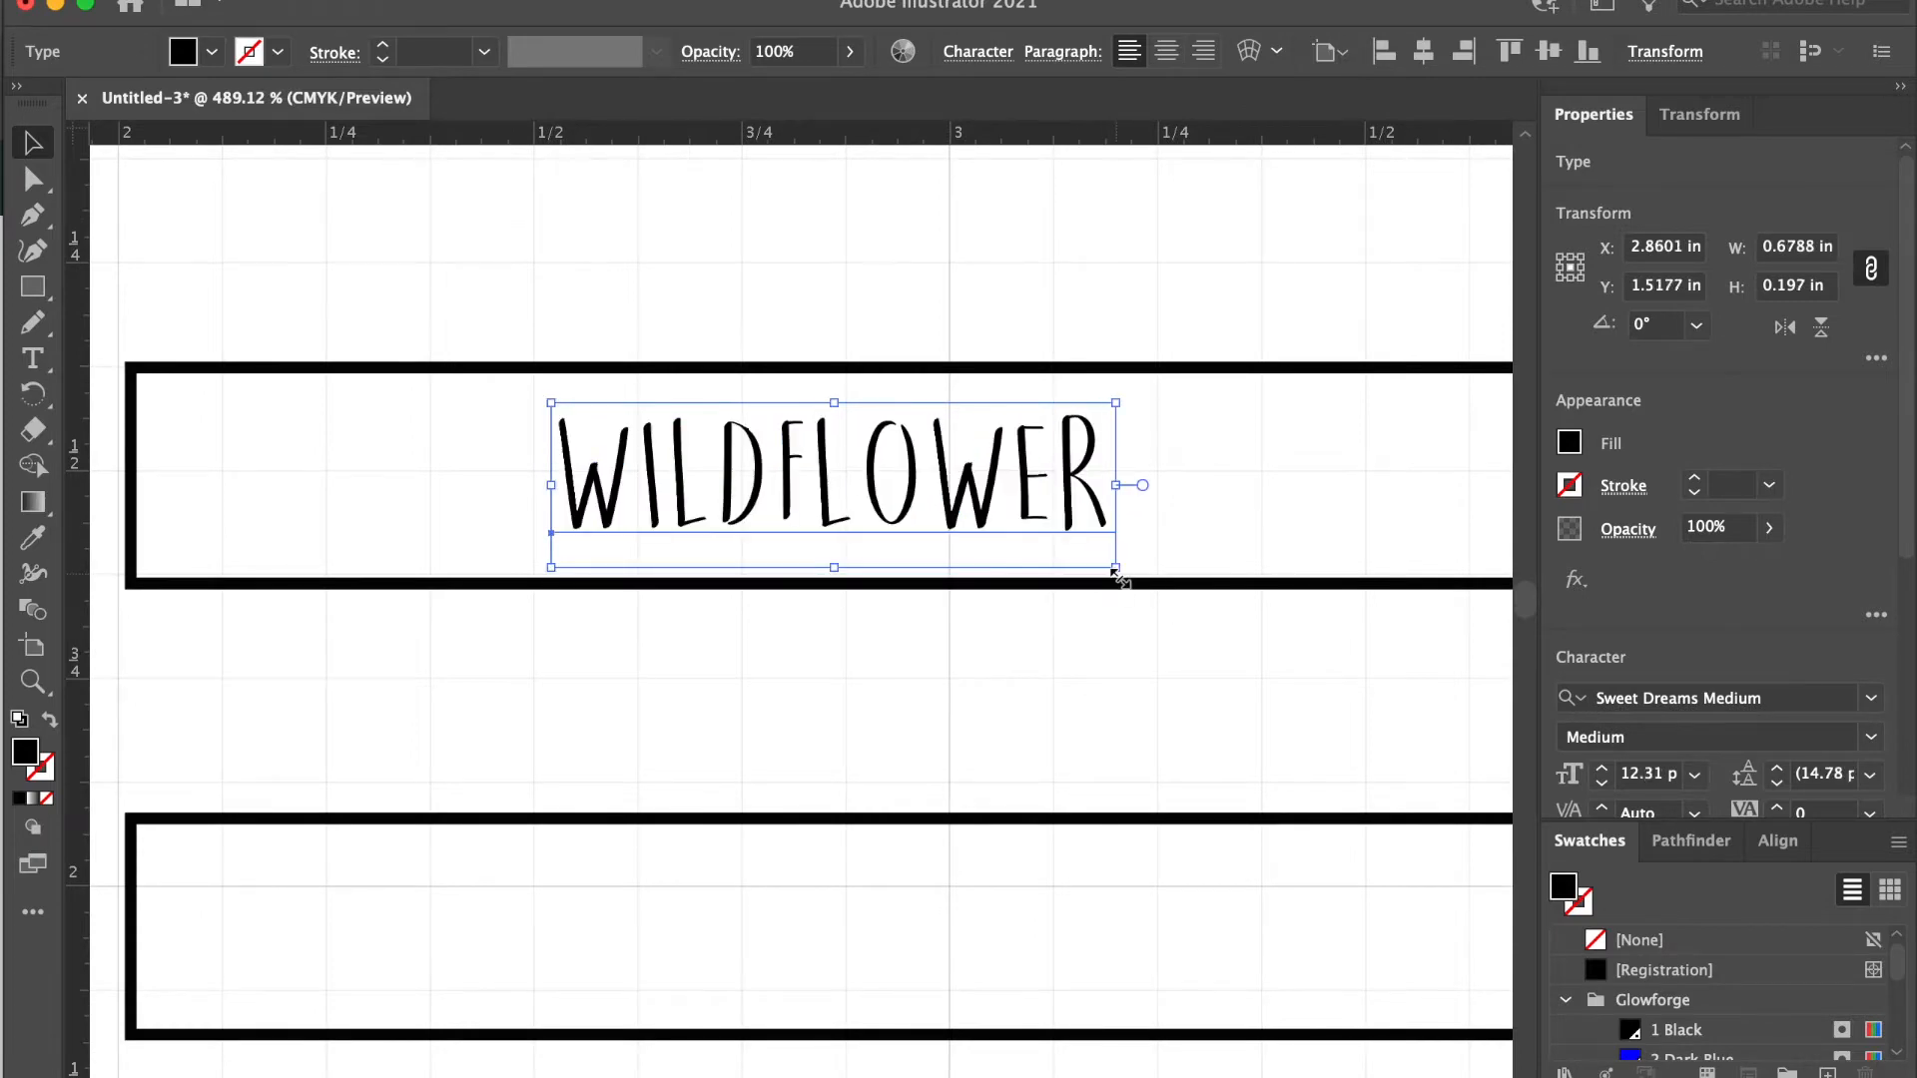
Step: Convert the lettering in the first rectangle to outlines and unite its letter shapes
key("shift+super+o")
scroll(1638, 726, "down", 3)
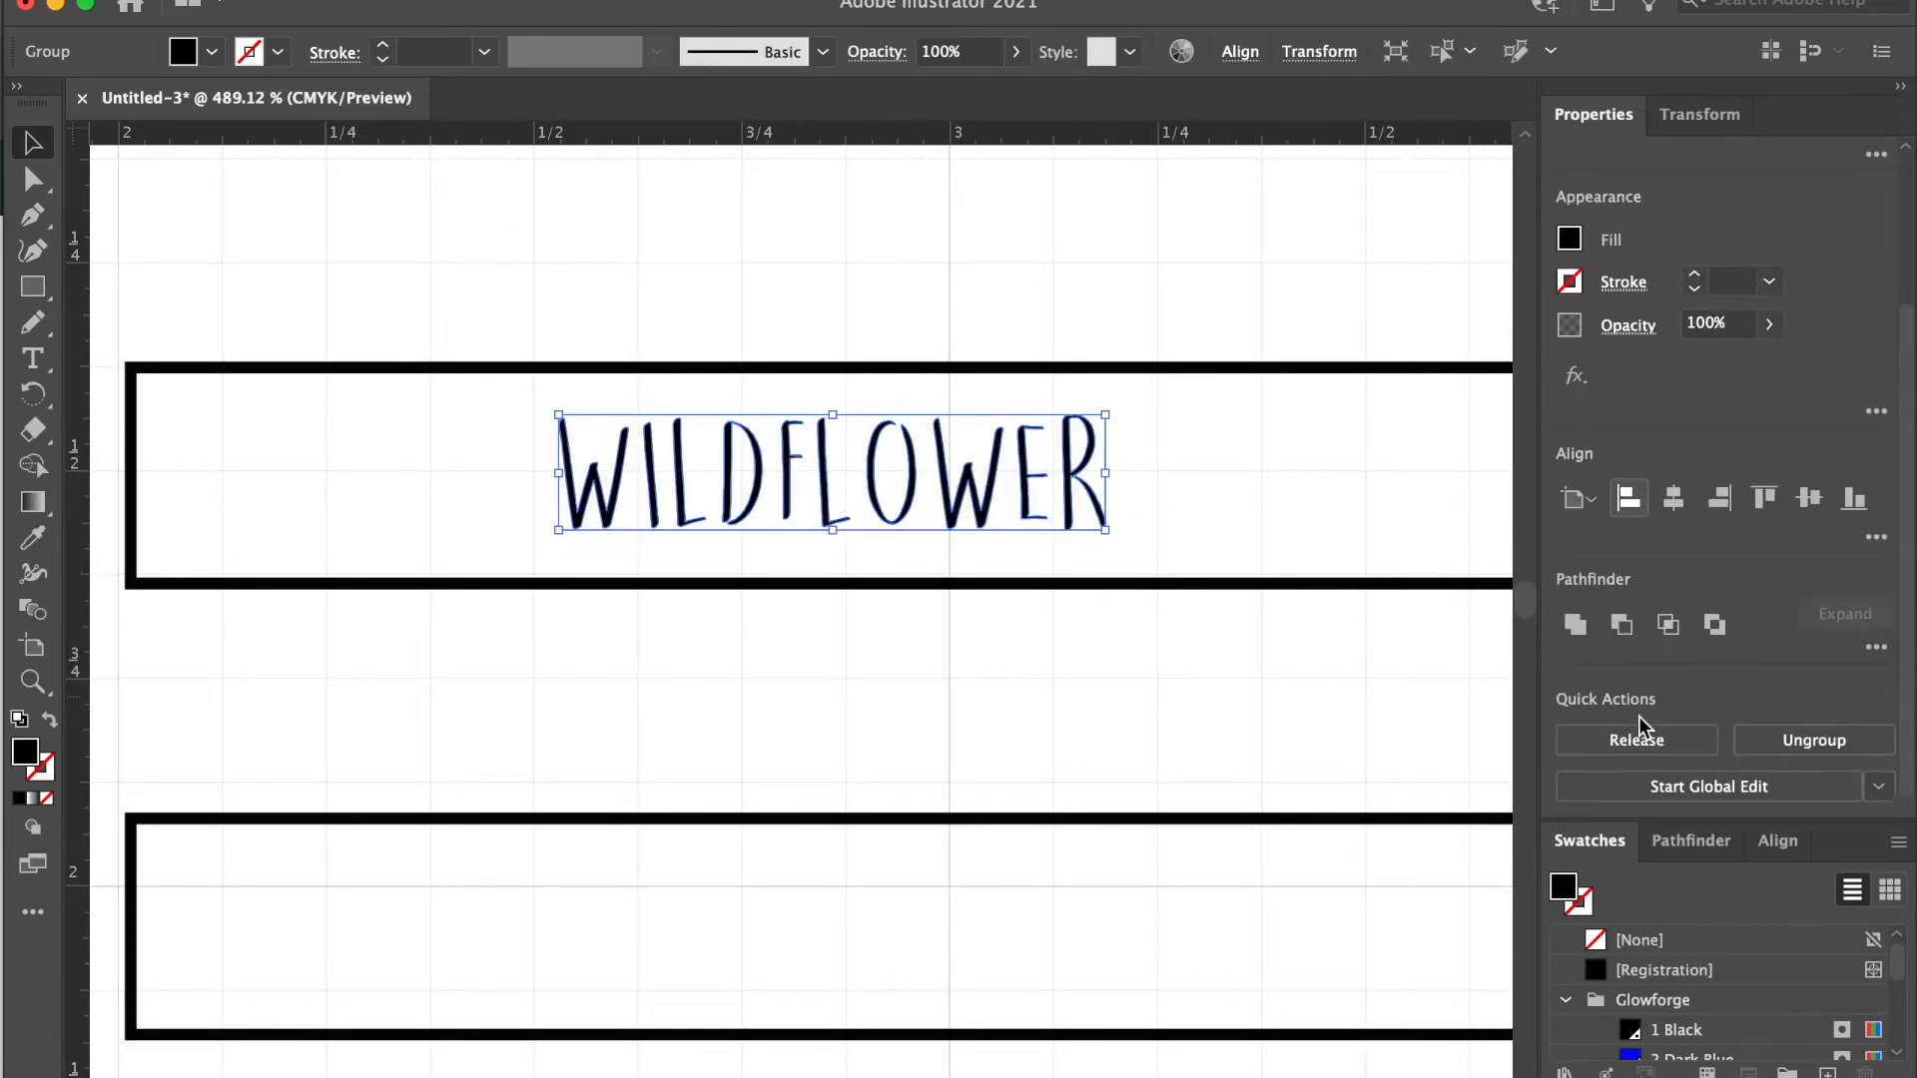
left_click(1577, 629)
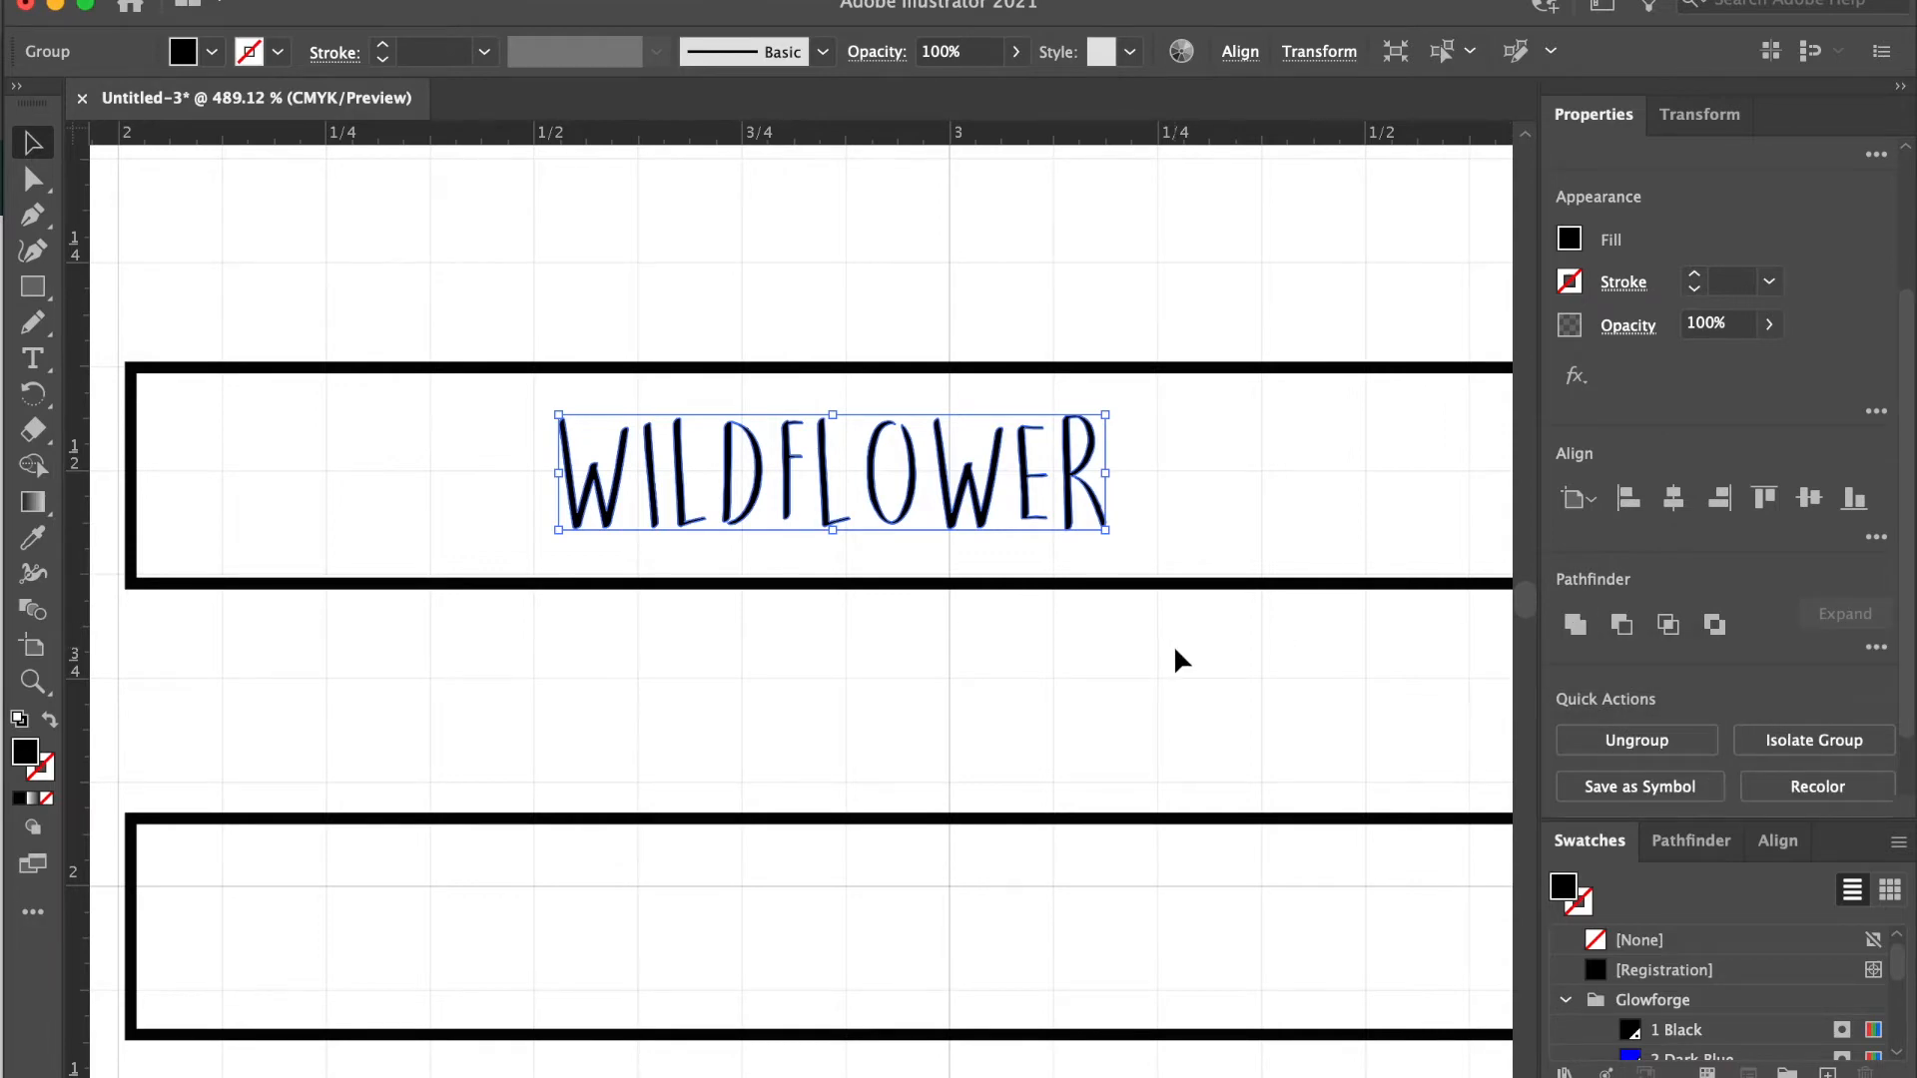
Step: Add the text "wildflower" in Carline Thin to the second rectangle and enlarge it to about 19.6 pt
scroll(937, 693, "down", 5)
left_click_drag(863, 541, 806, 427)
left_click(30, 340)
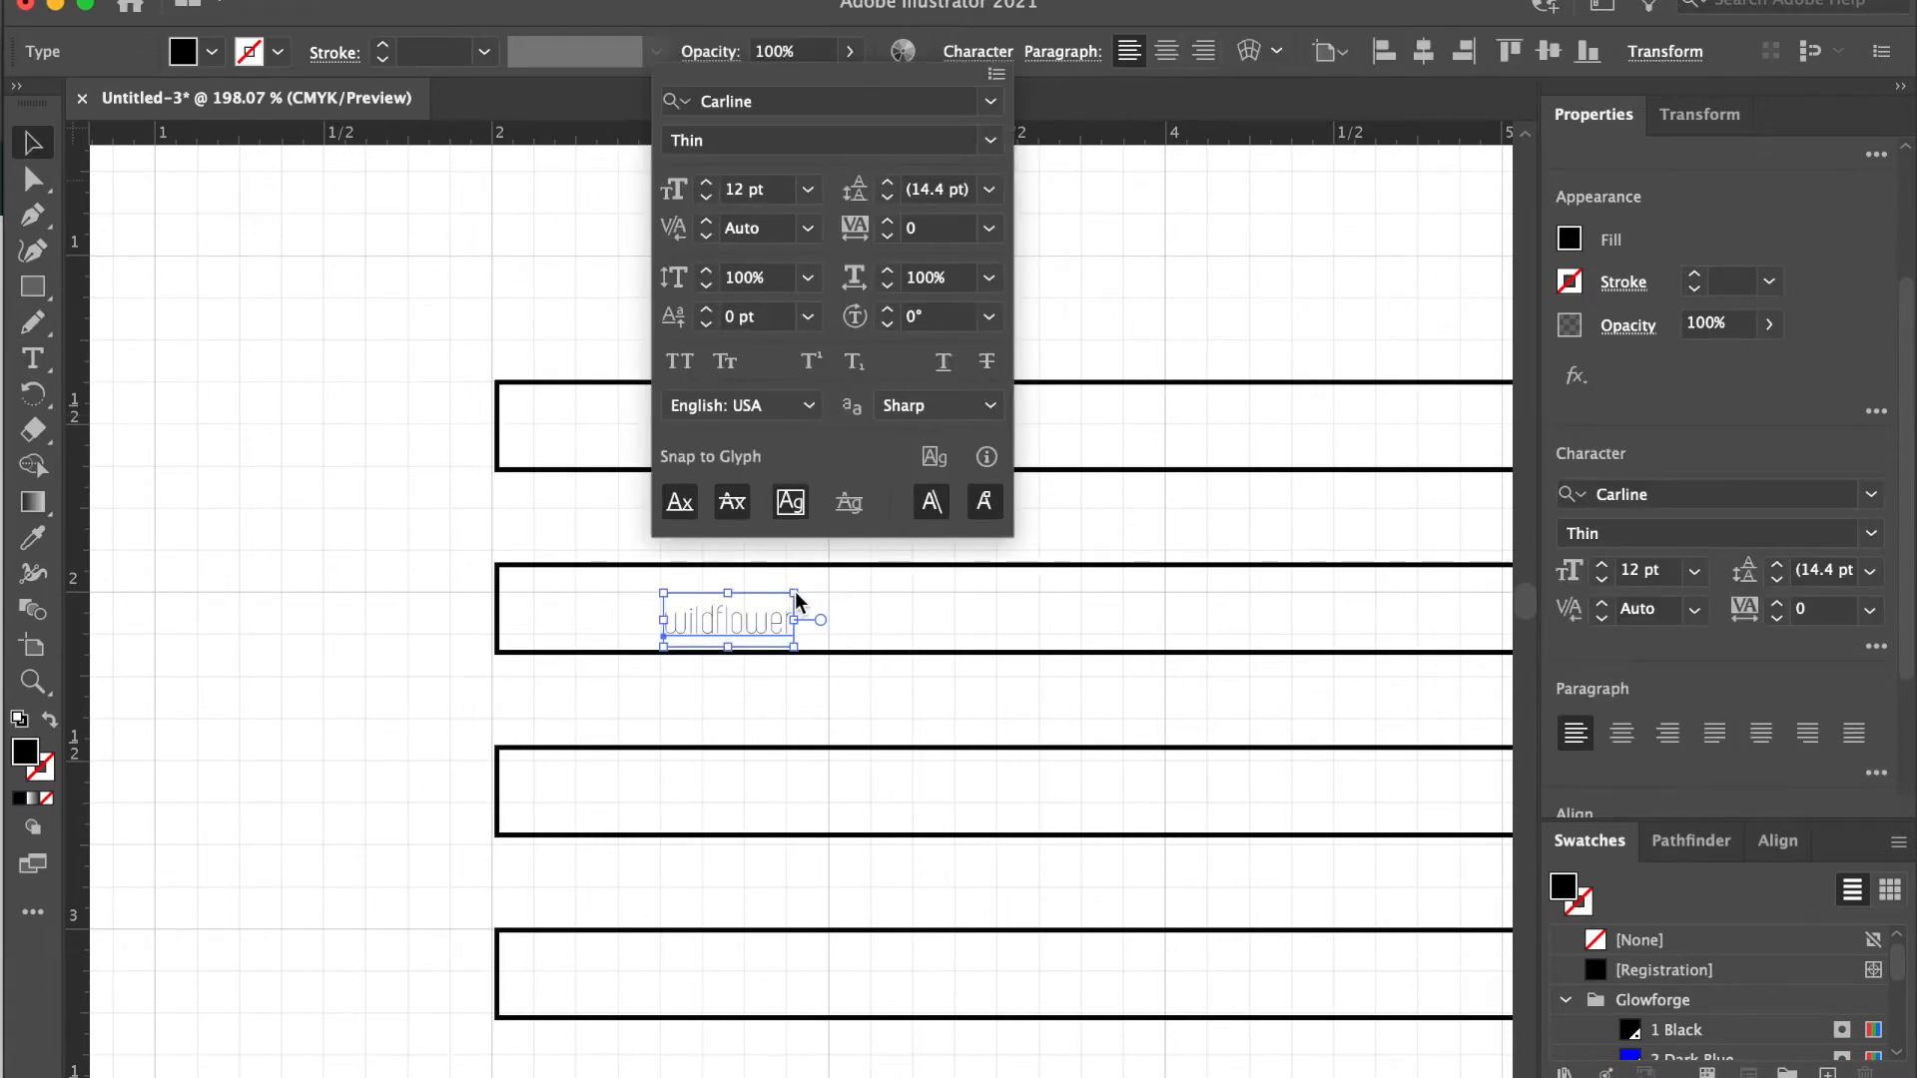
key("Escape")
left_click_drag(795, 596, 864, 564)
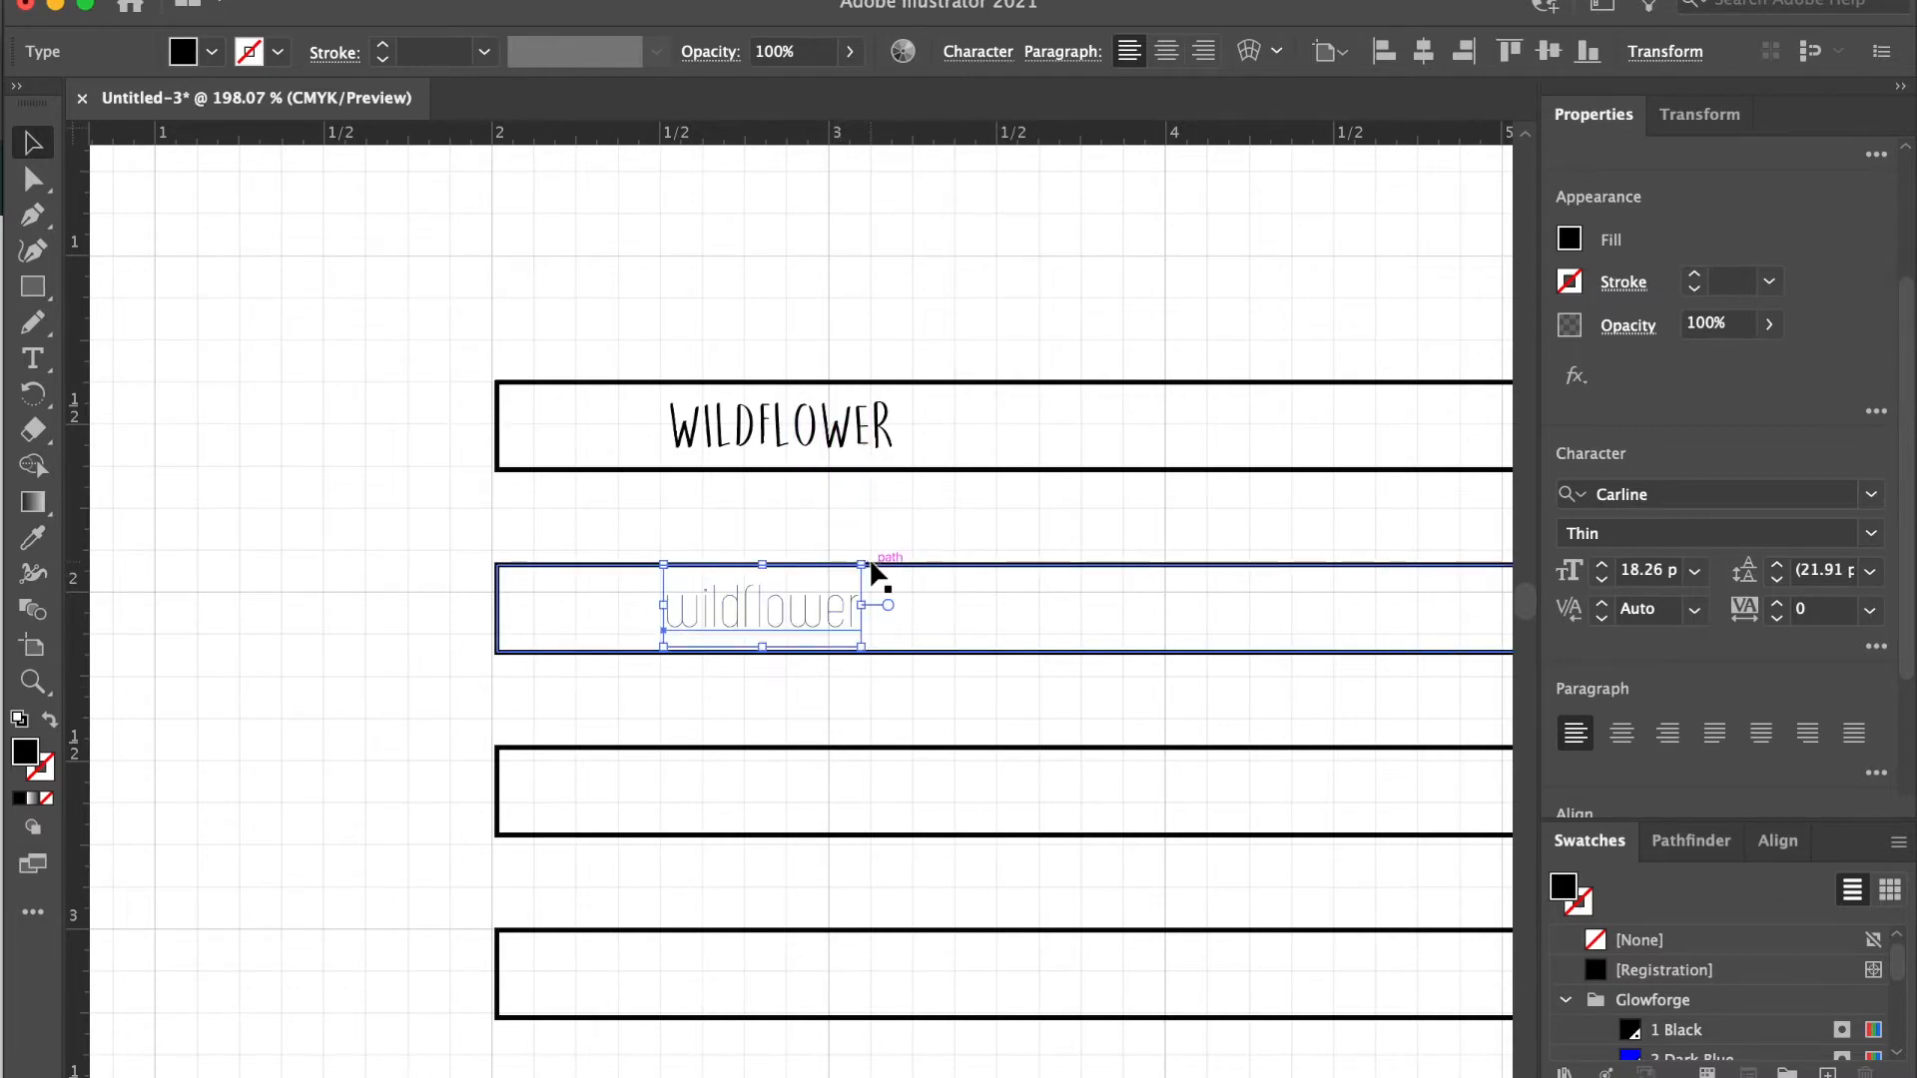
left_click_drag(865, 648, 891, 671)
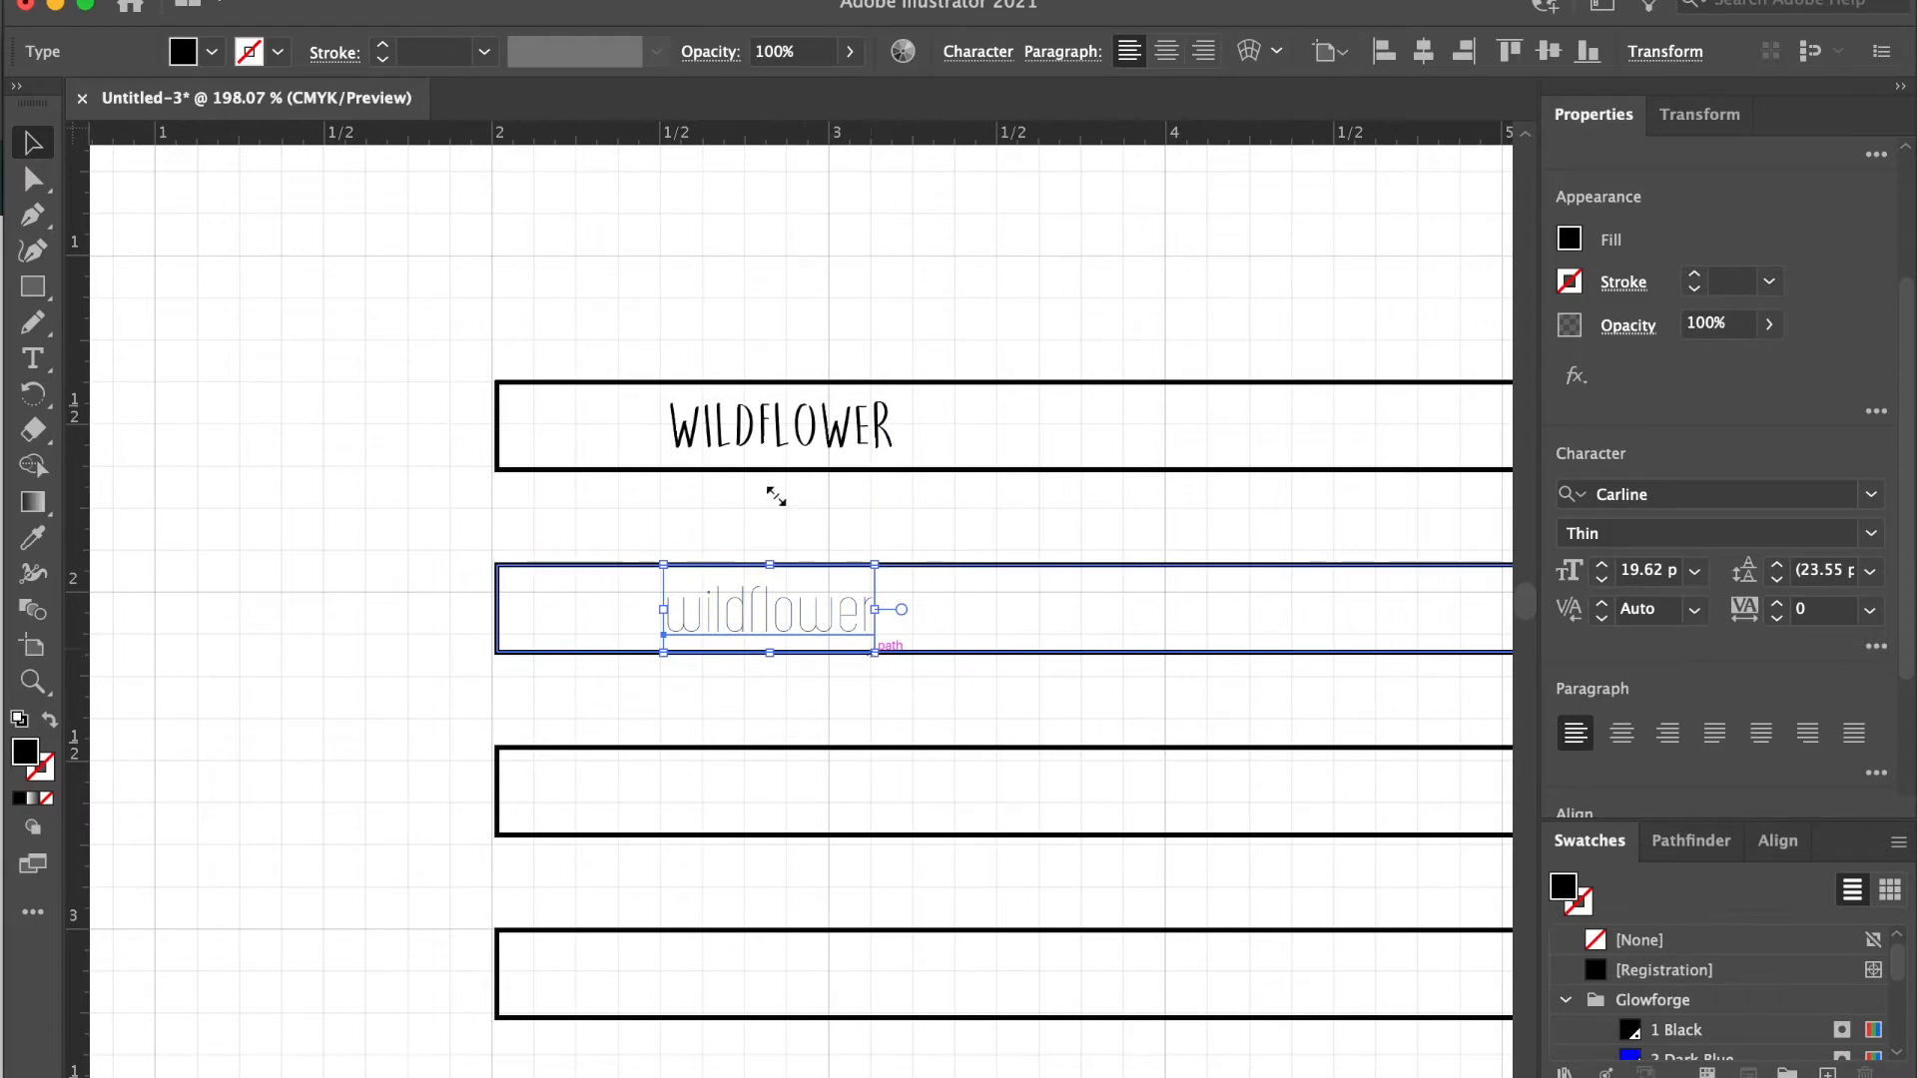
Step: Convert the Carline lettering in the second rectangle to outlines and unite its shapes
left_click(732, 674)
left_click(727, 661)
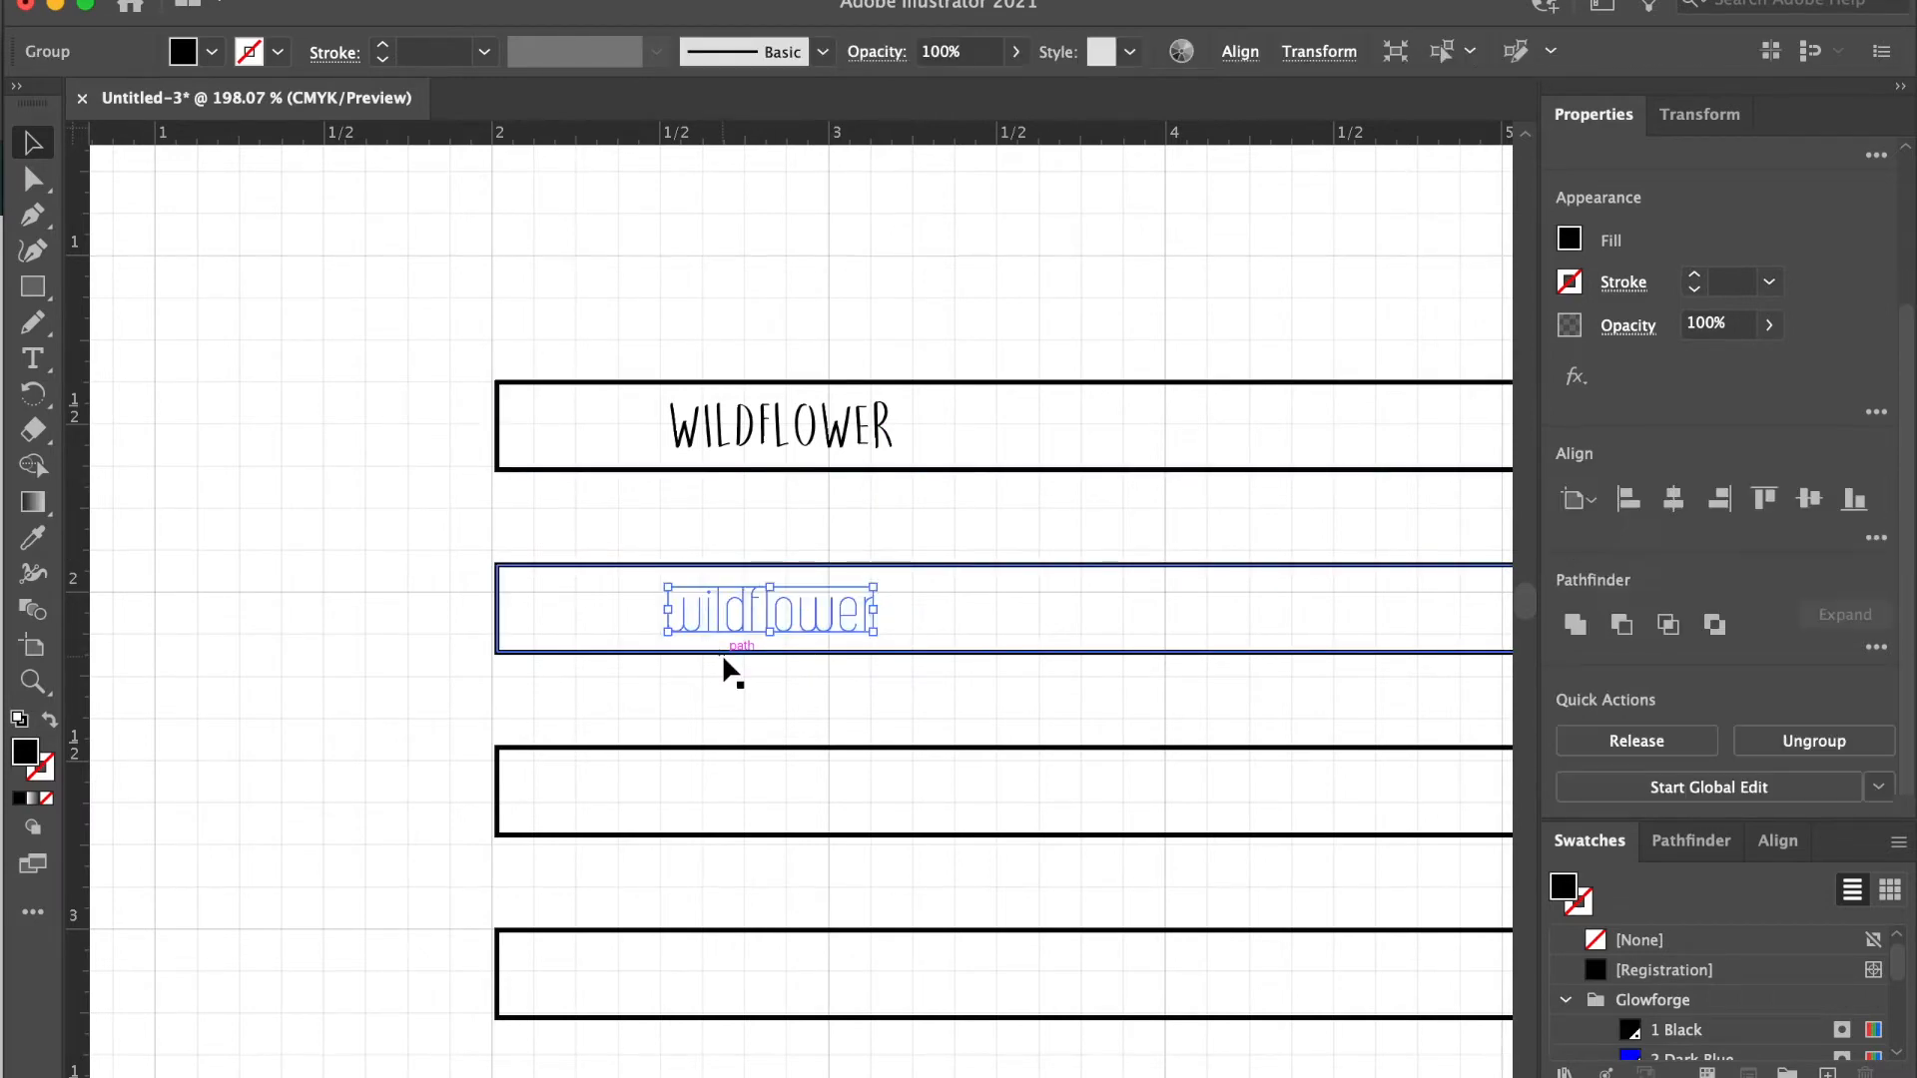
left_click(1576, 624)
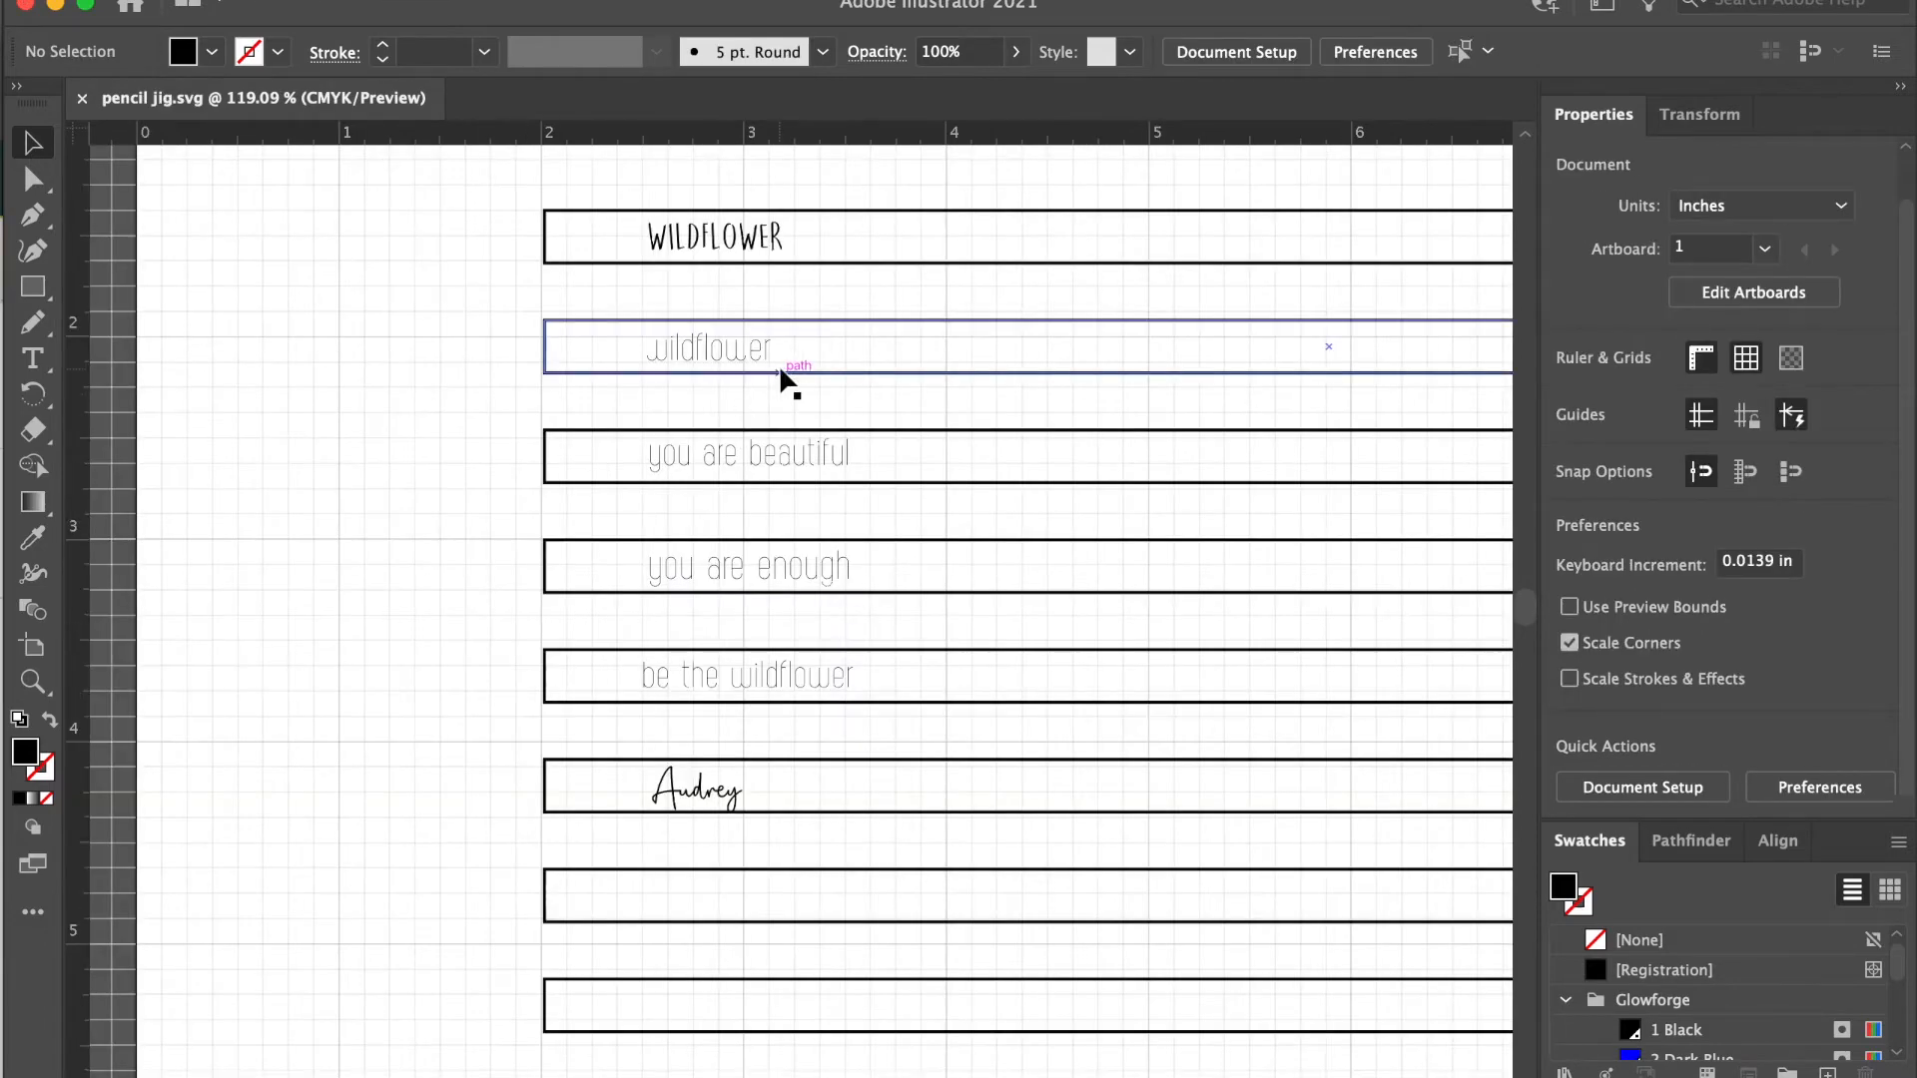
Step: Select the WILDFLOWER lettering and the script name in the sixth rectangle, and change their shared fill color
left_click(751, 250)
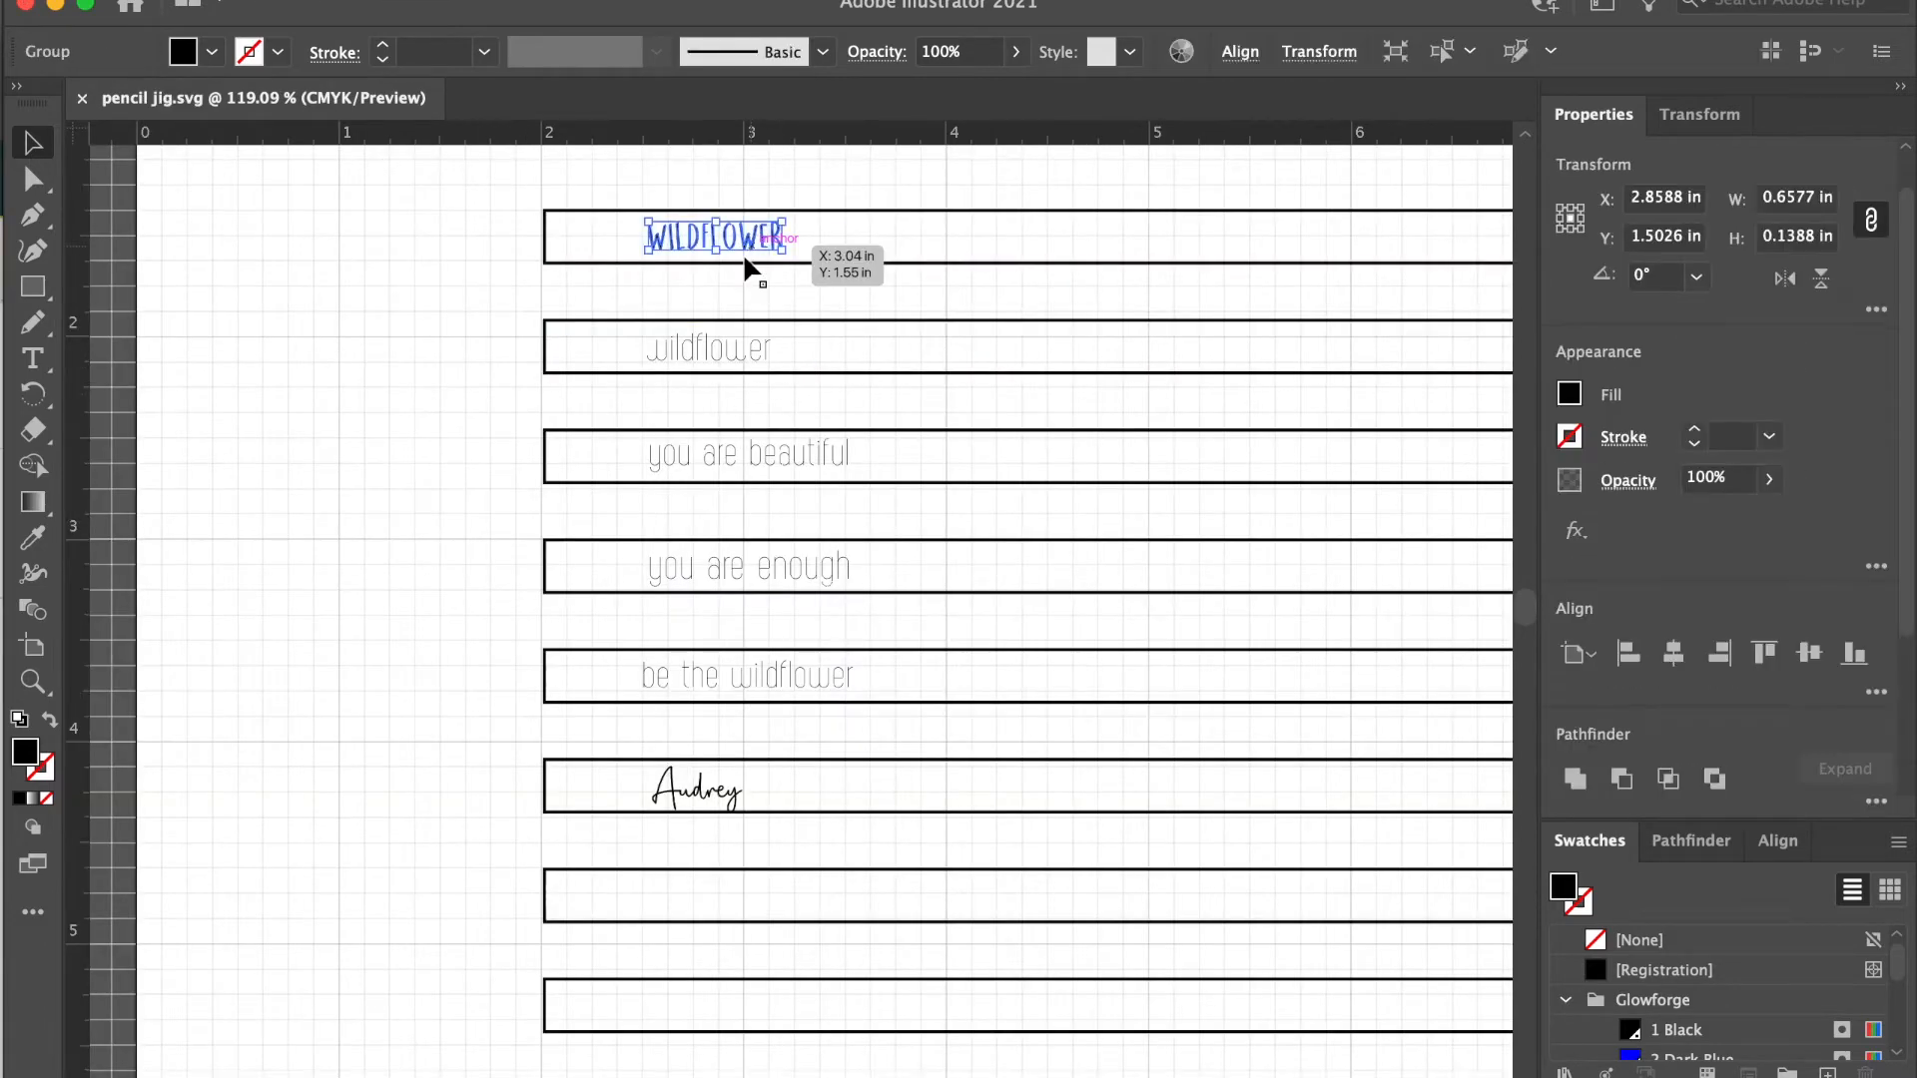
left_click(676, 797, "shift")
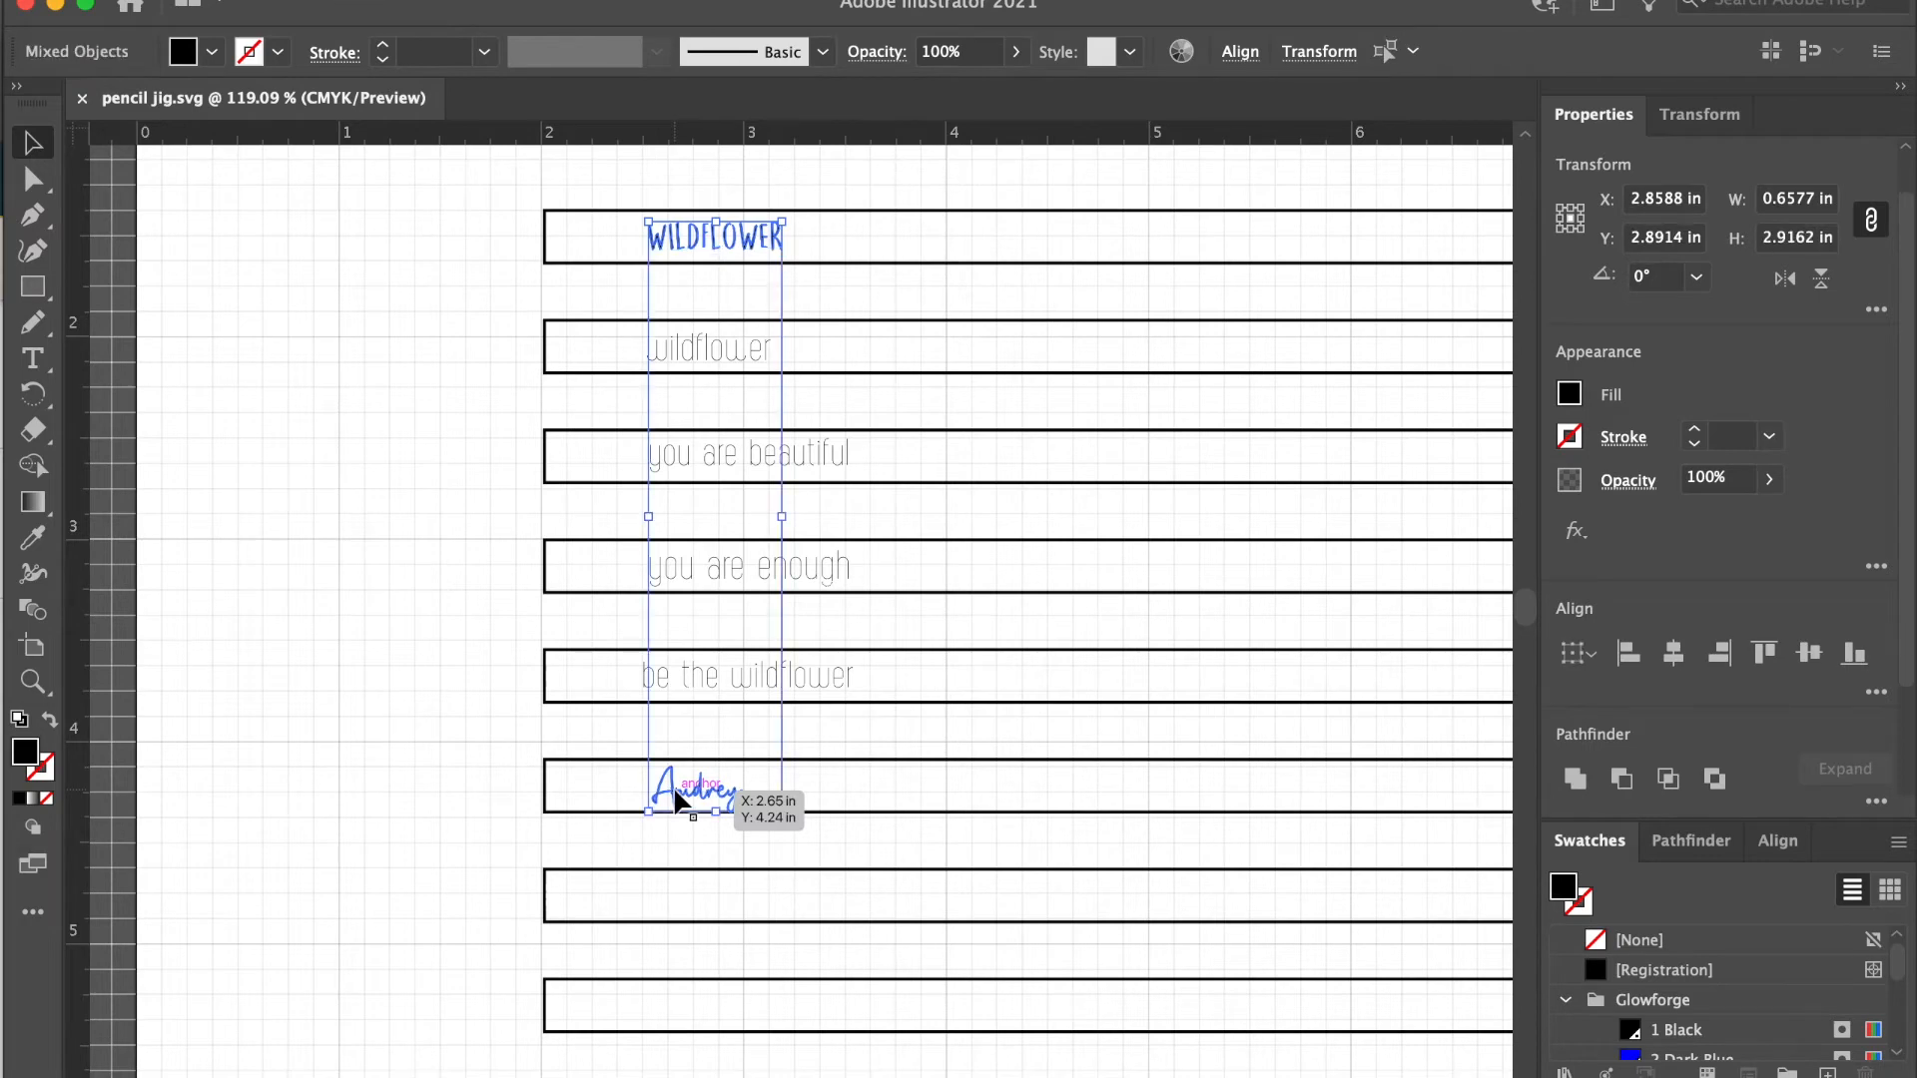
left_click(213, 53)
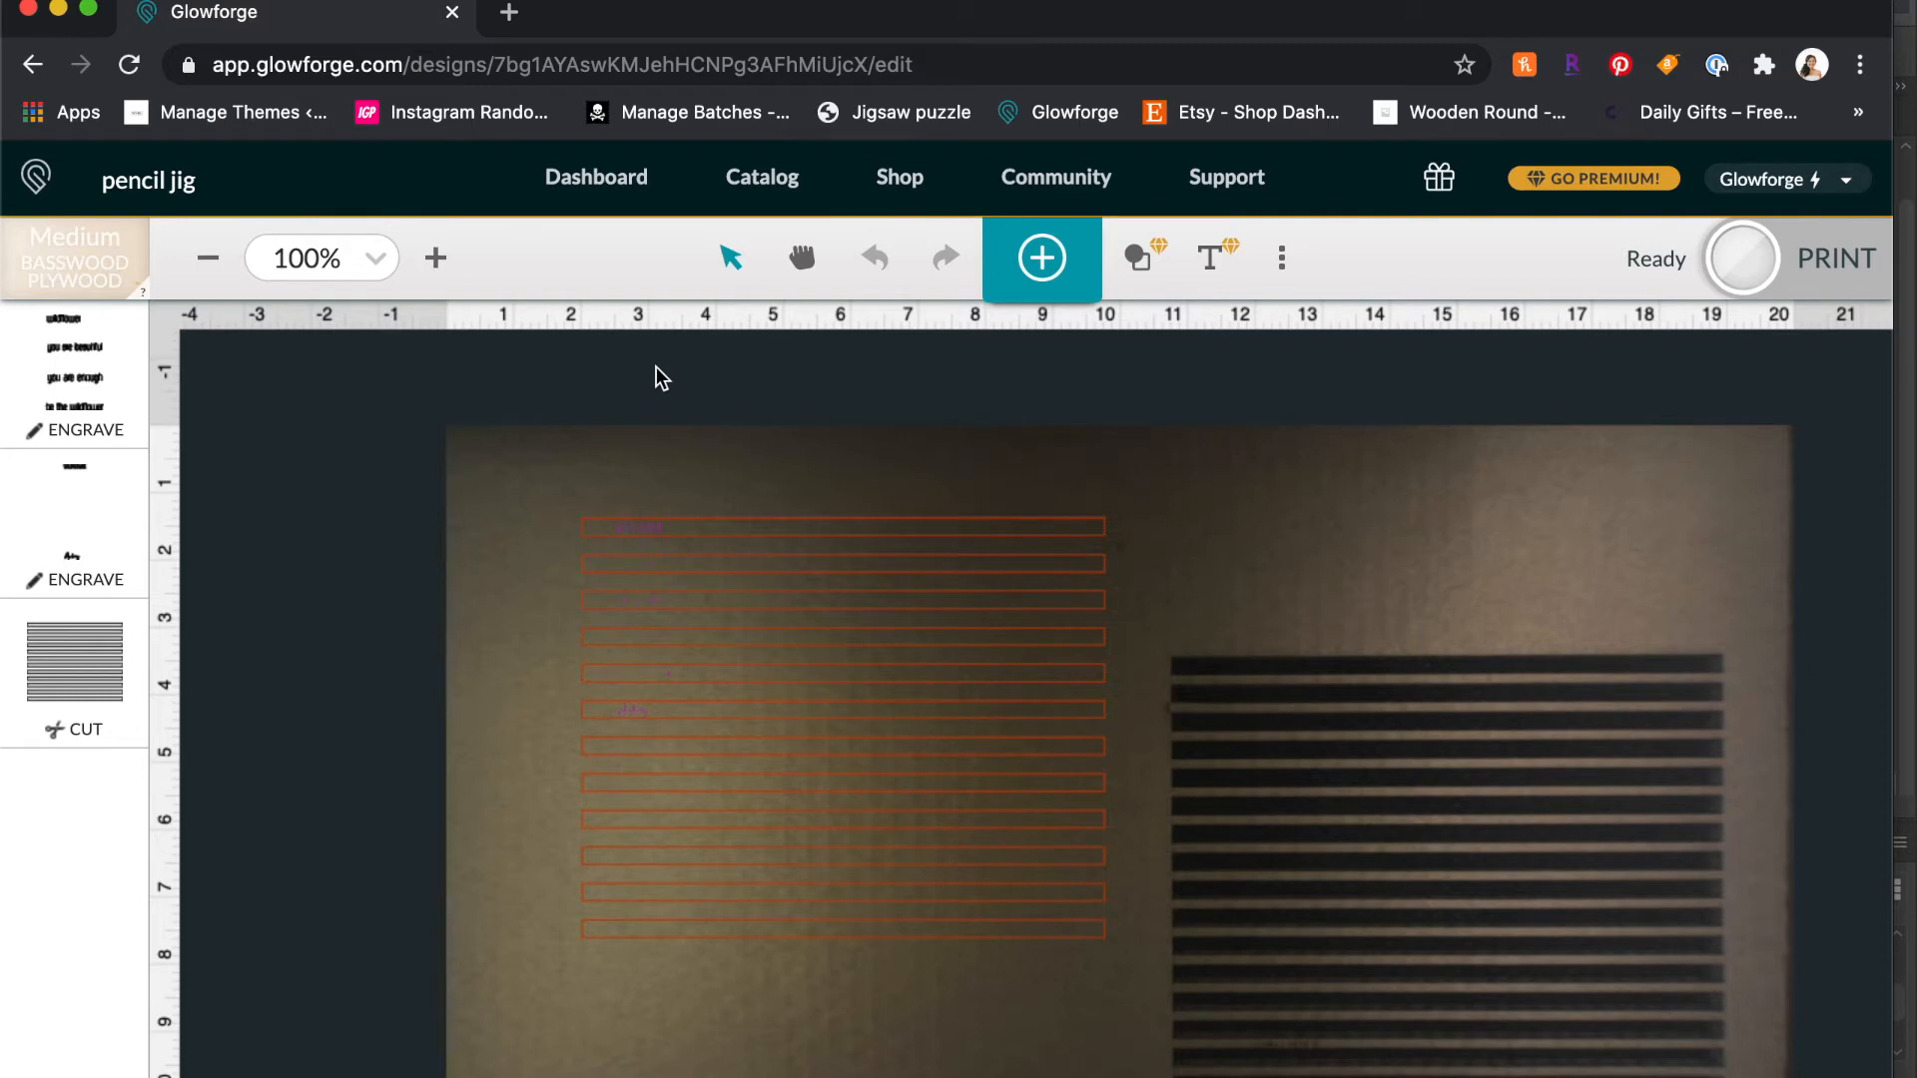
Step: In Glowforge, place the rectangles' cut first in the order and assign it the custom cardboard setting, opening its speed and power details
left_click(78, 367)
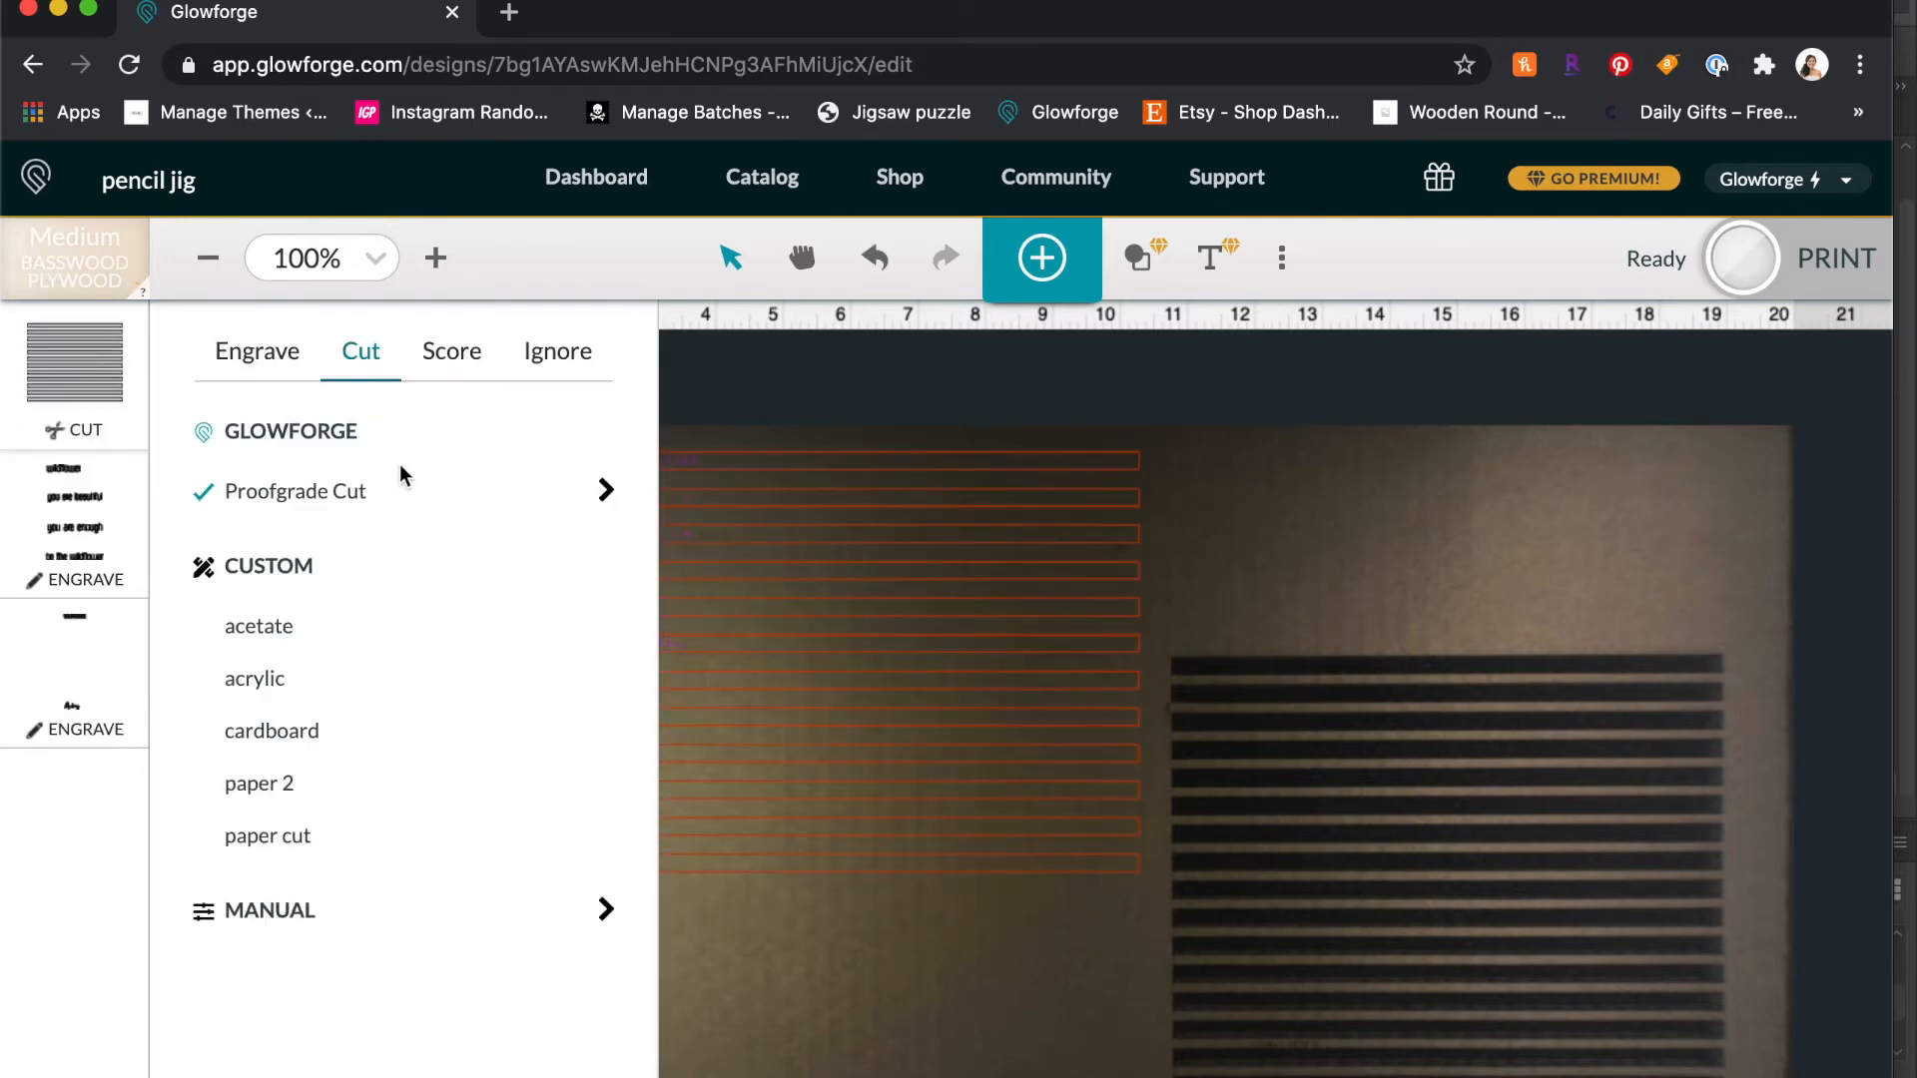
left_click(329, 738)
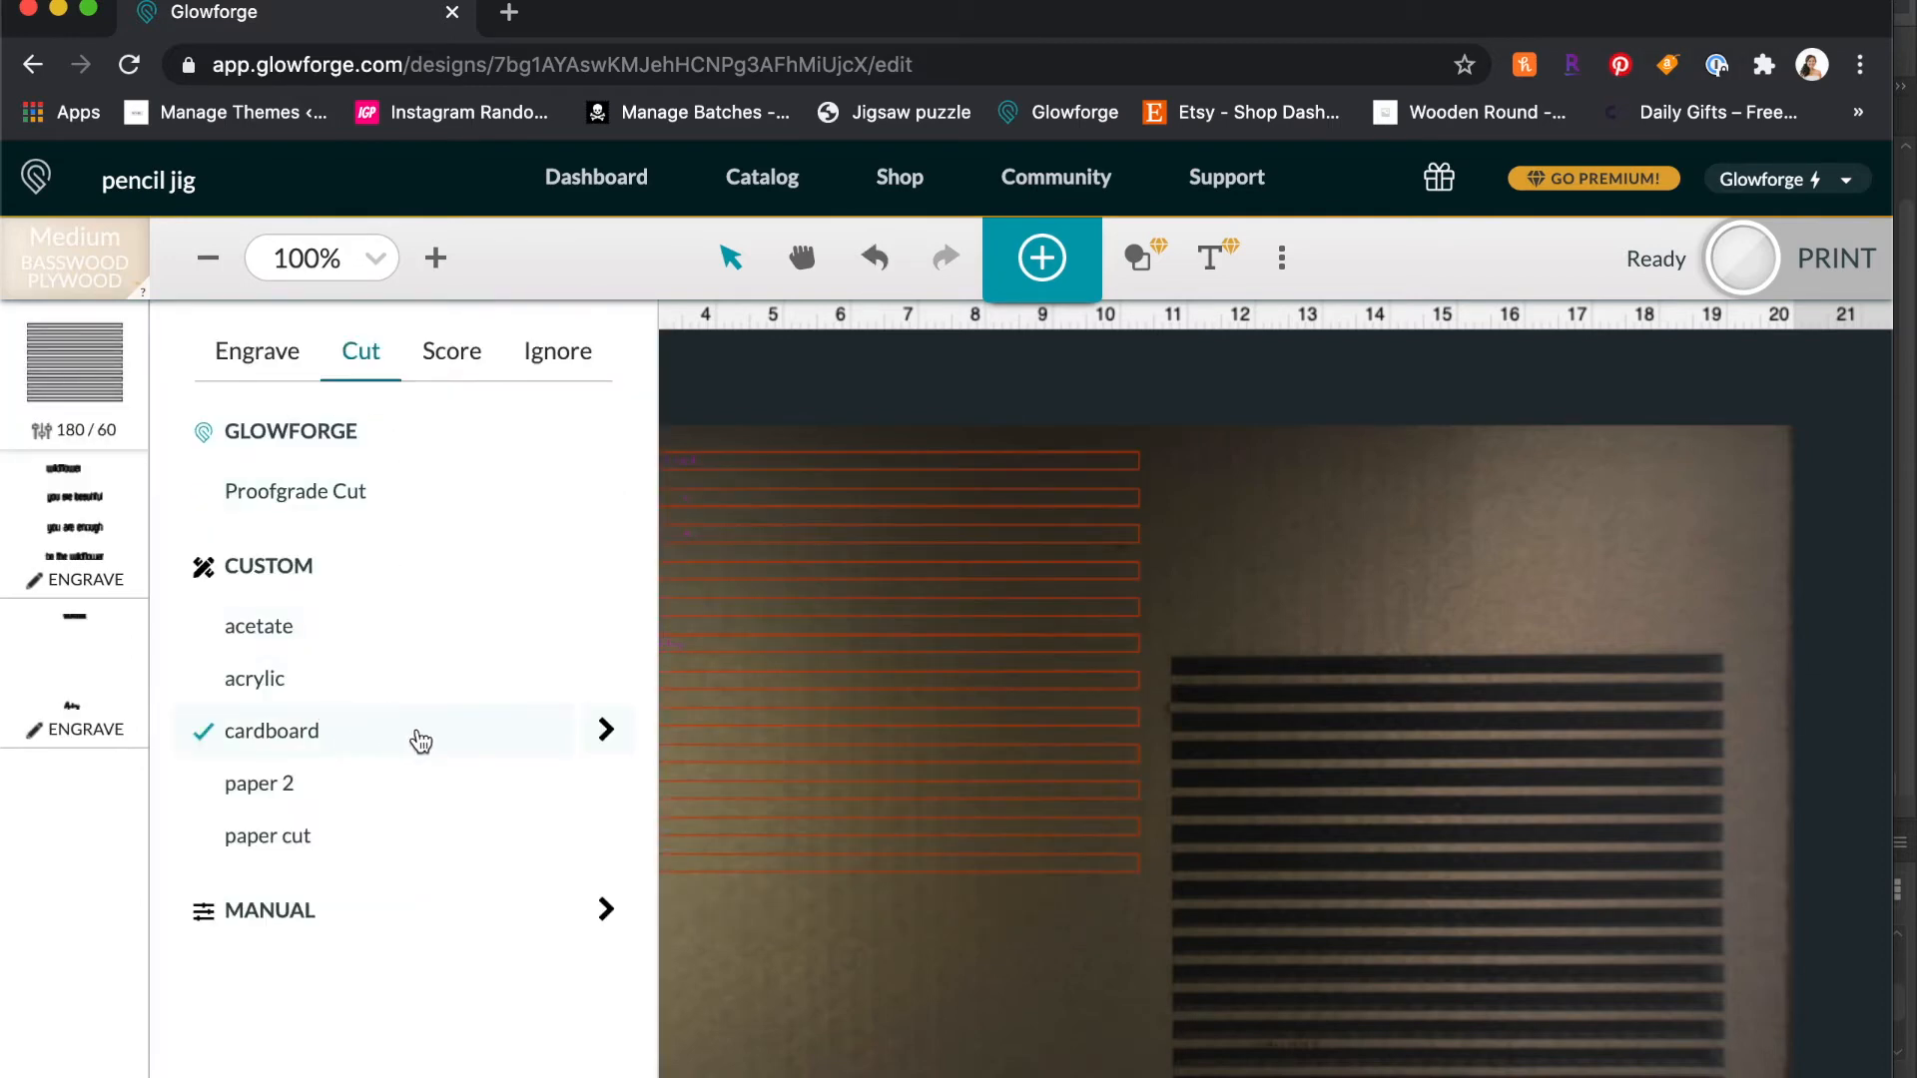
left_click(611, 739)
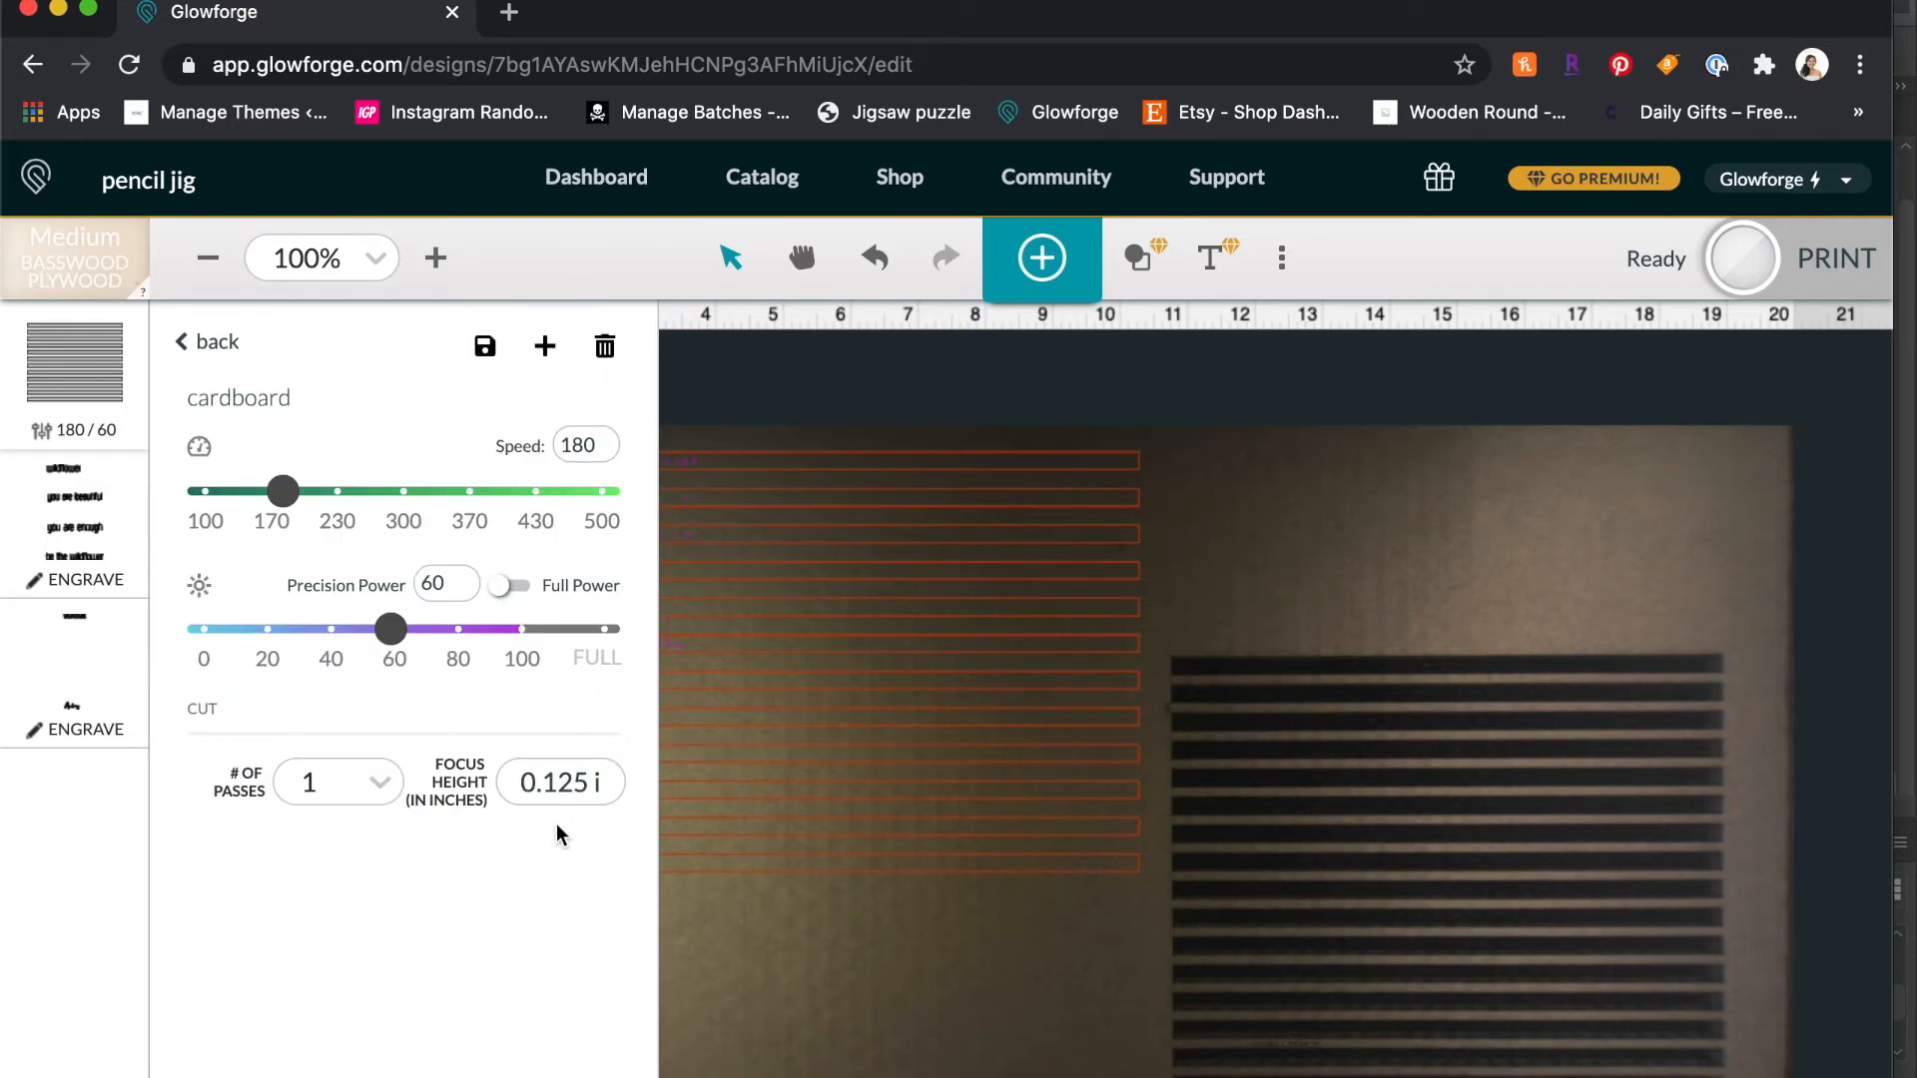
left_click(588, 454)
left_click(427, 589)
Step: Set both lettering engrave operations to Ignore so that only the rectangles are cut
left_click(54, 513)
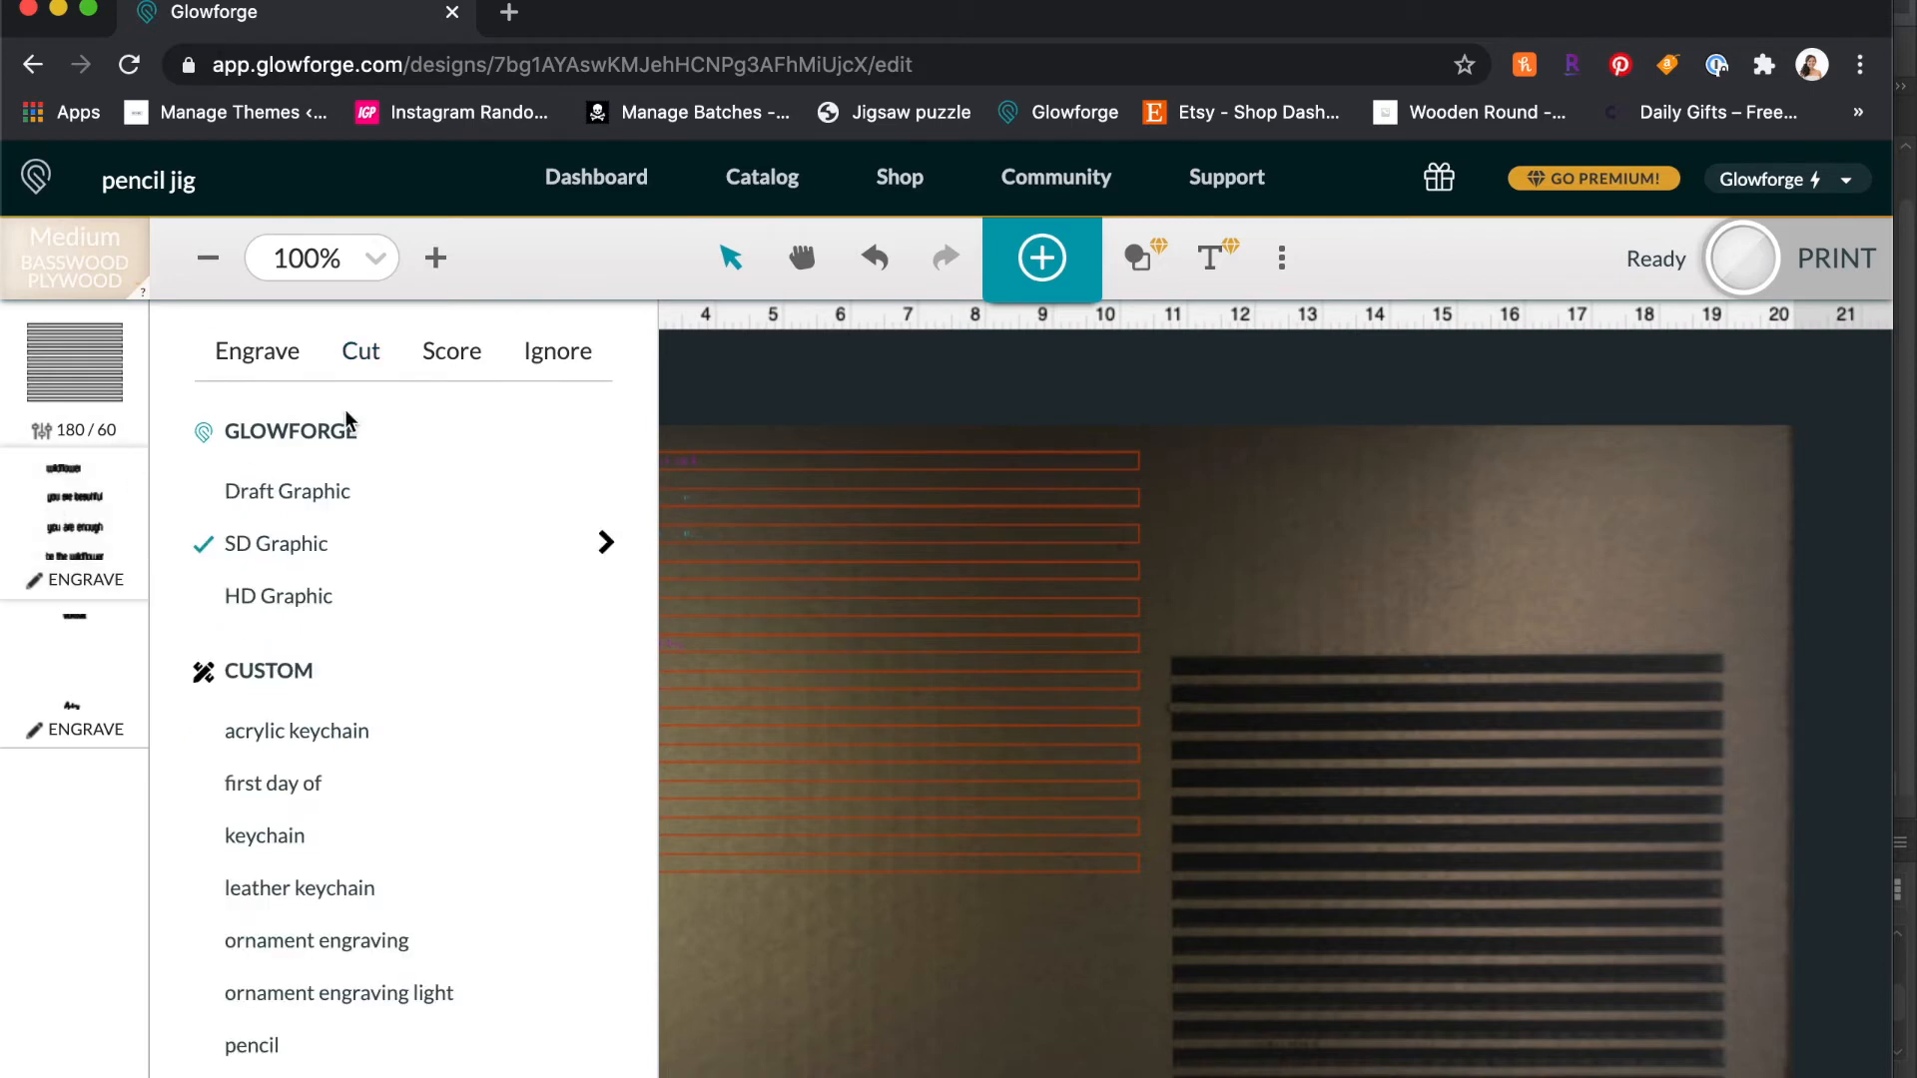
left_click(579, 366)
left_click(70, 654)
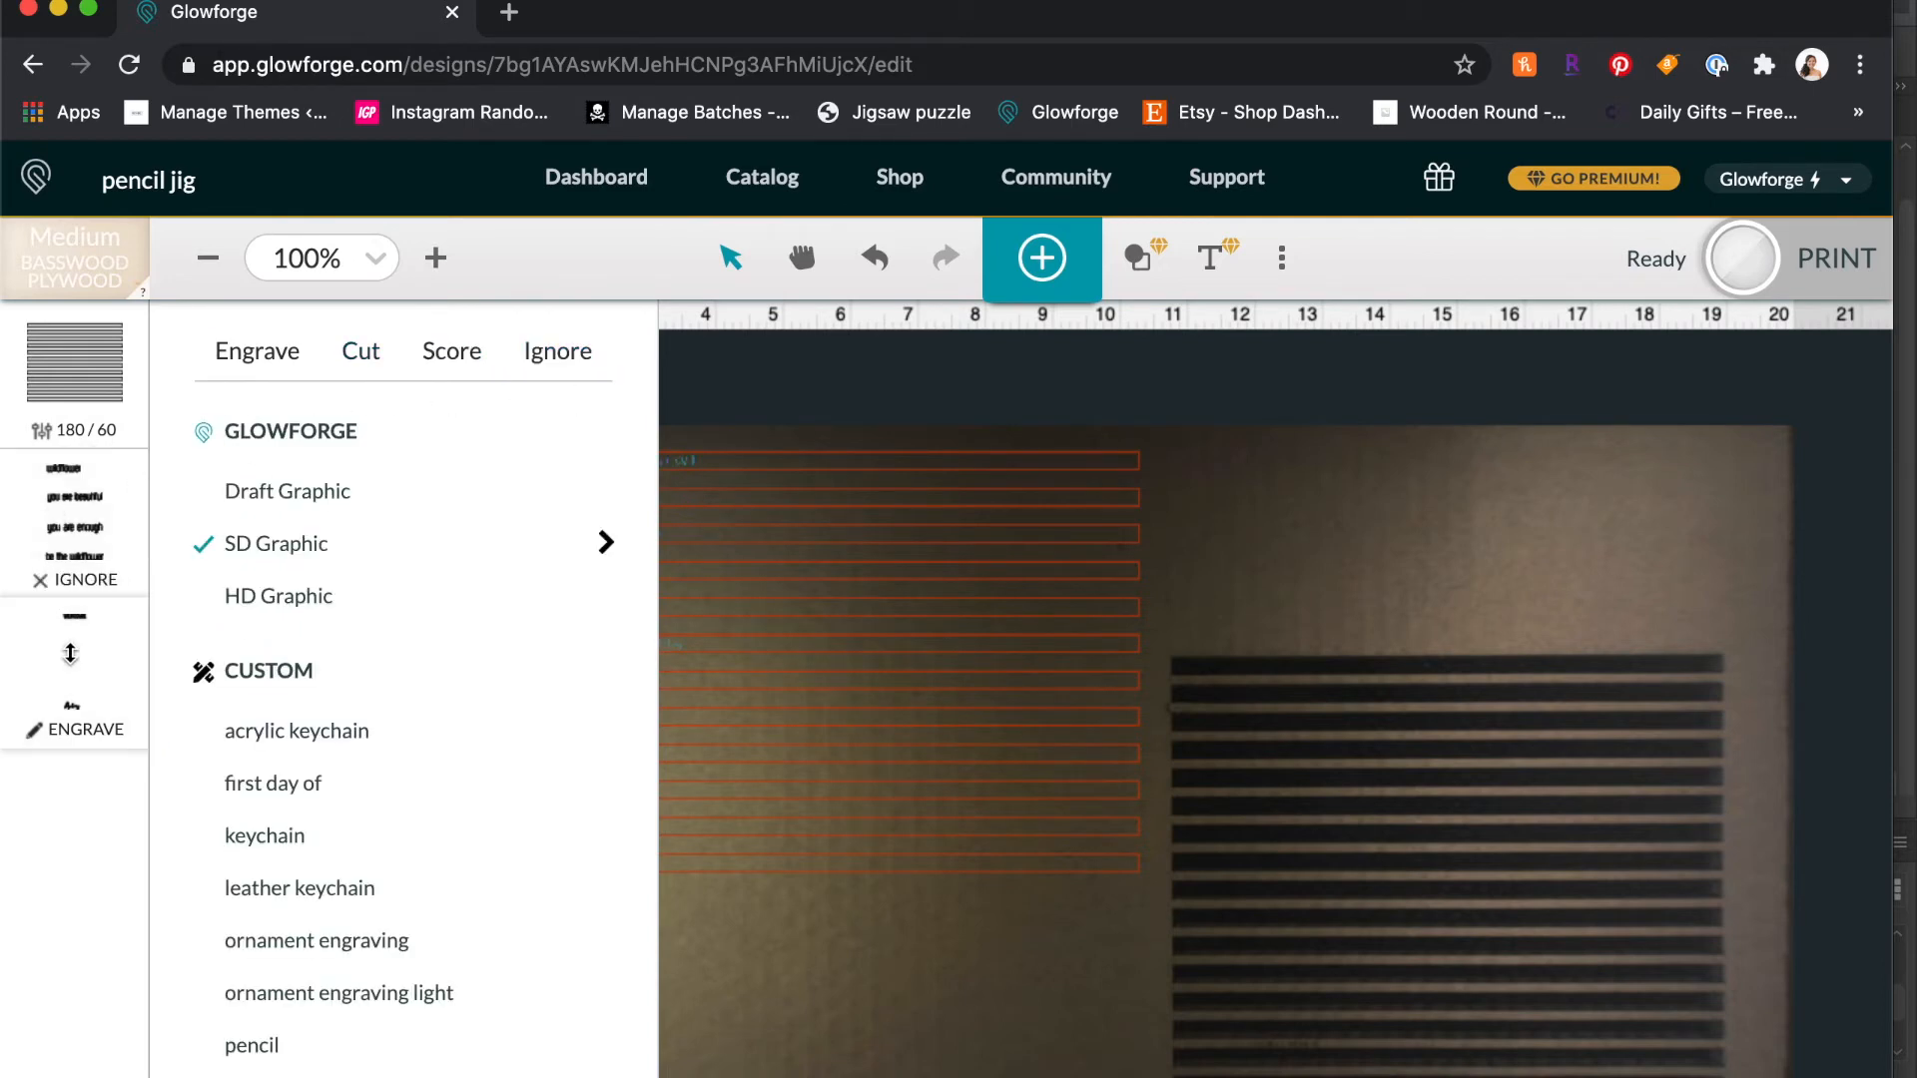
left_click(559, 356)
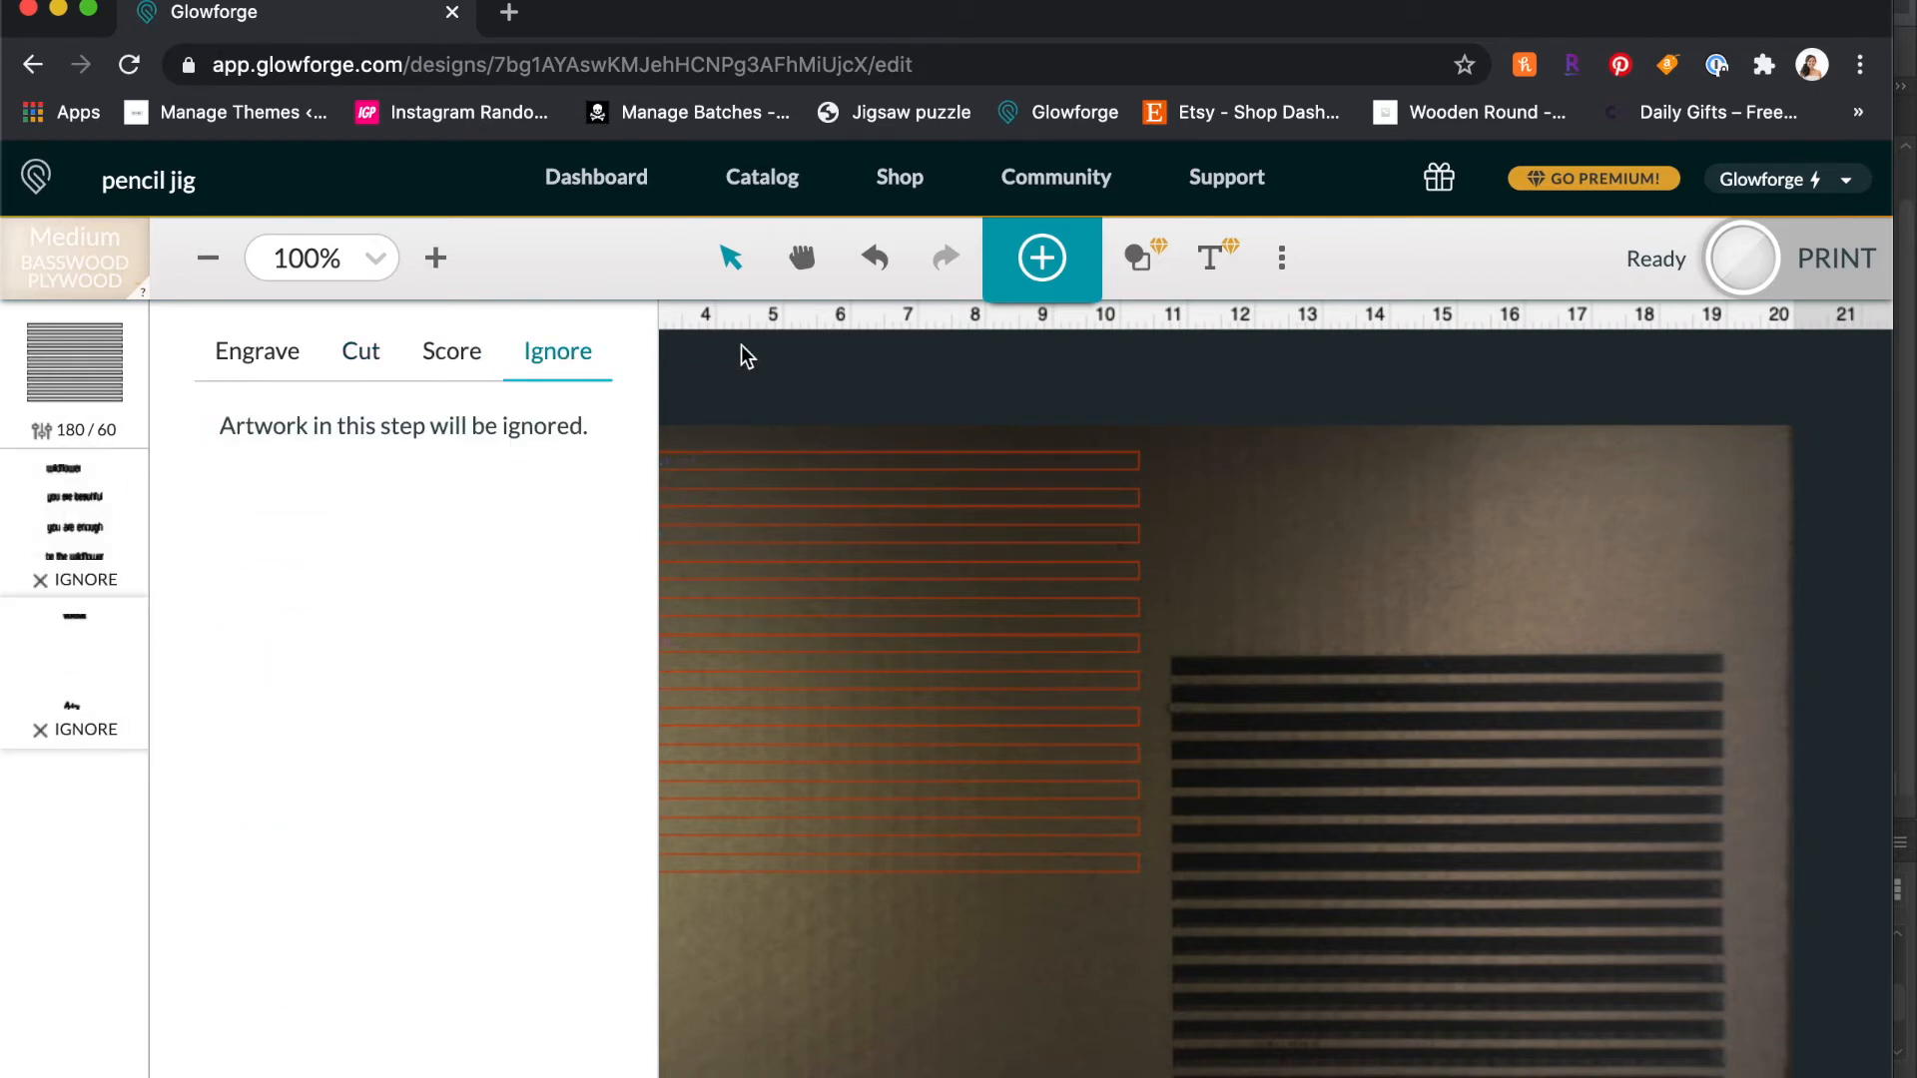
Step: Print the job with only the rectangles being cut, and dismiss the finished print
left_click(787, 372)
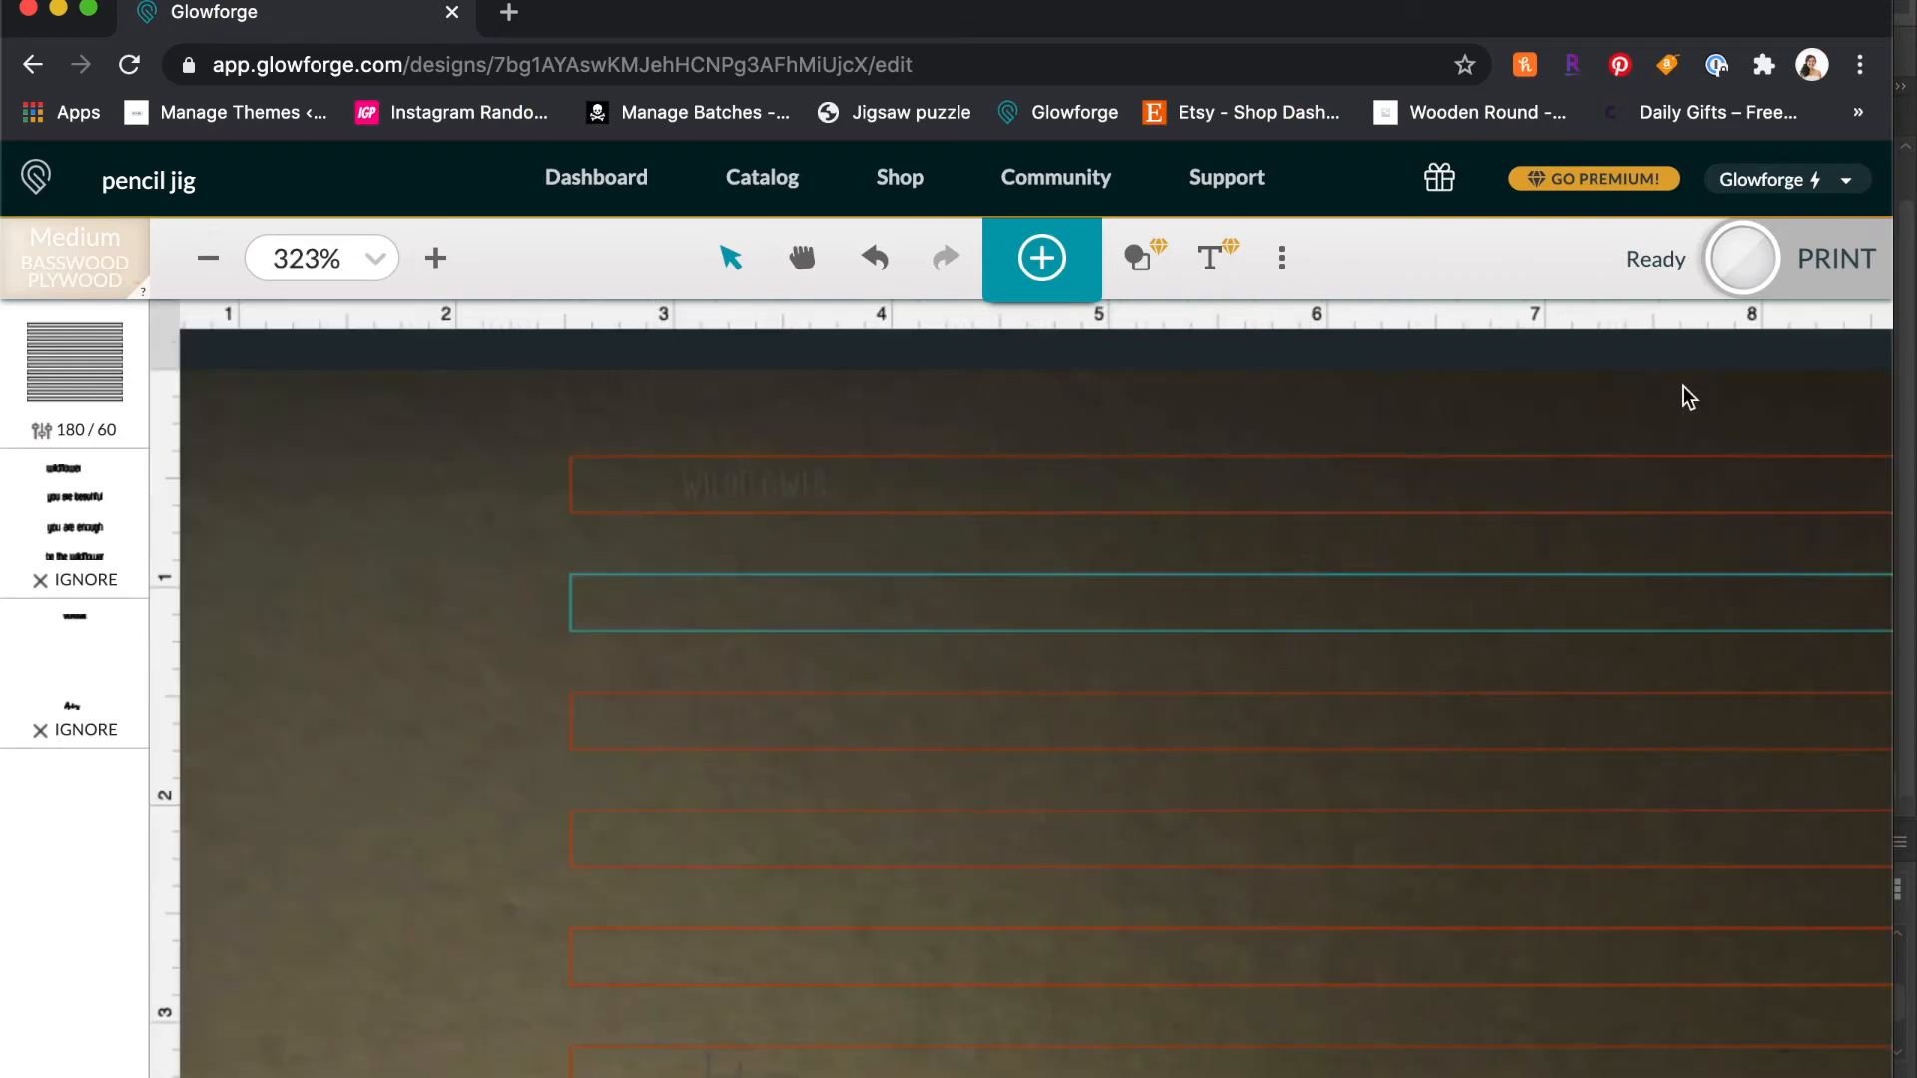
left_click(1756, 267)
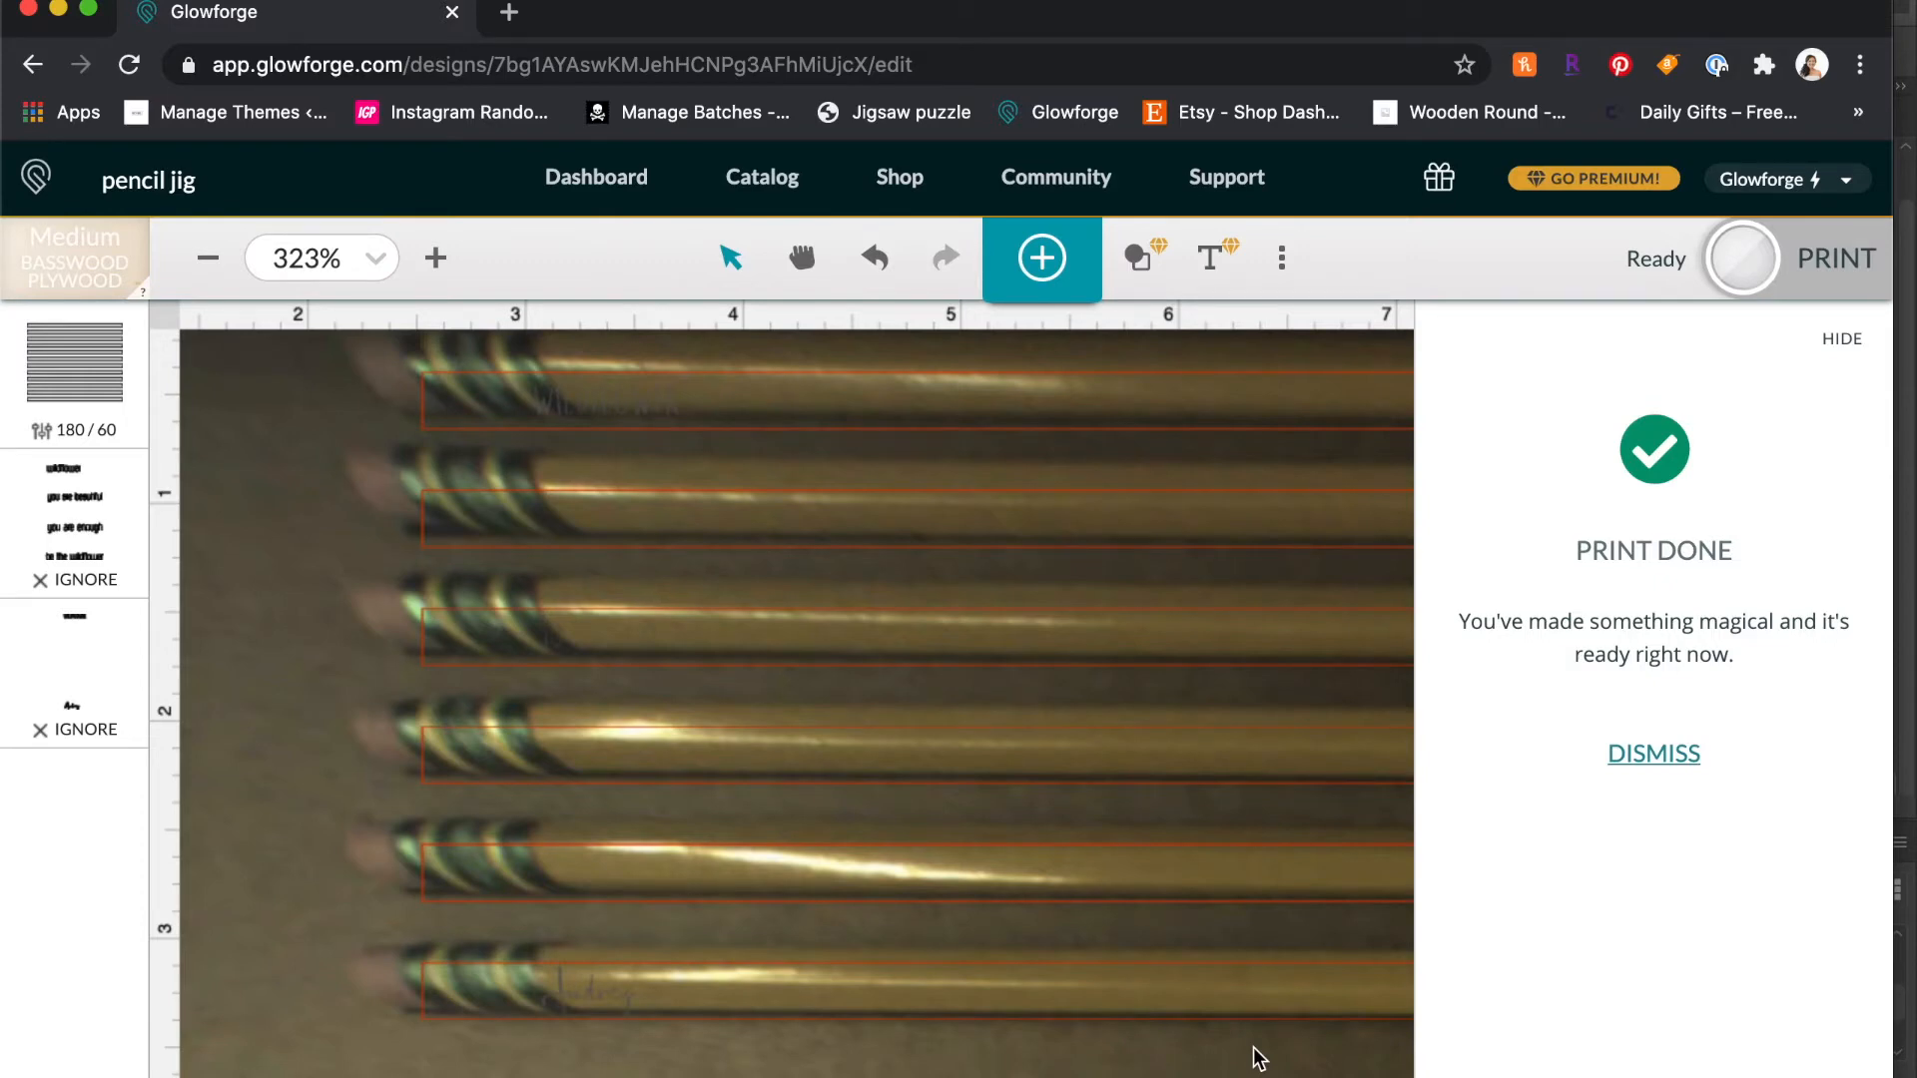
scroll(1256, 1056, "down", 2)
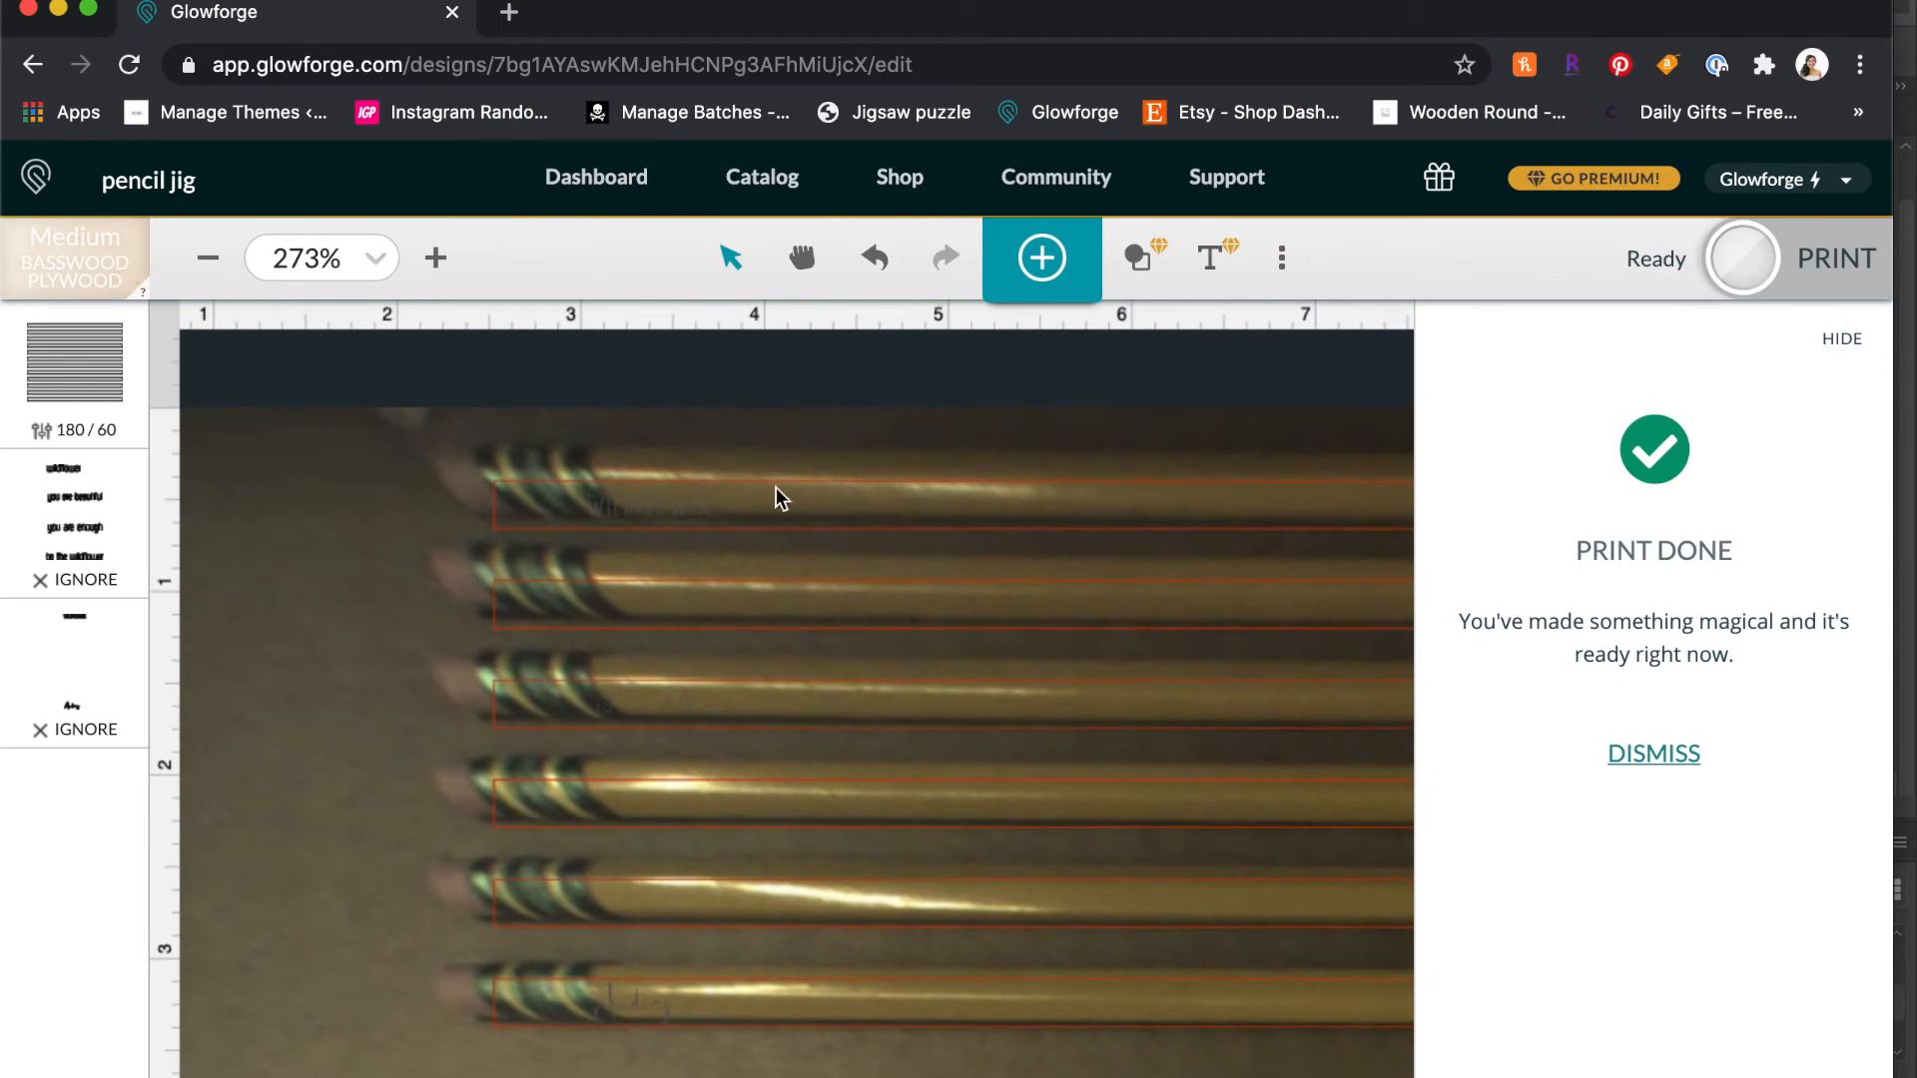
left_click(1652, 754)
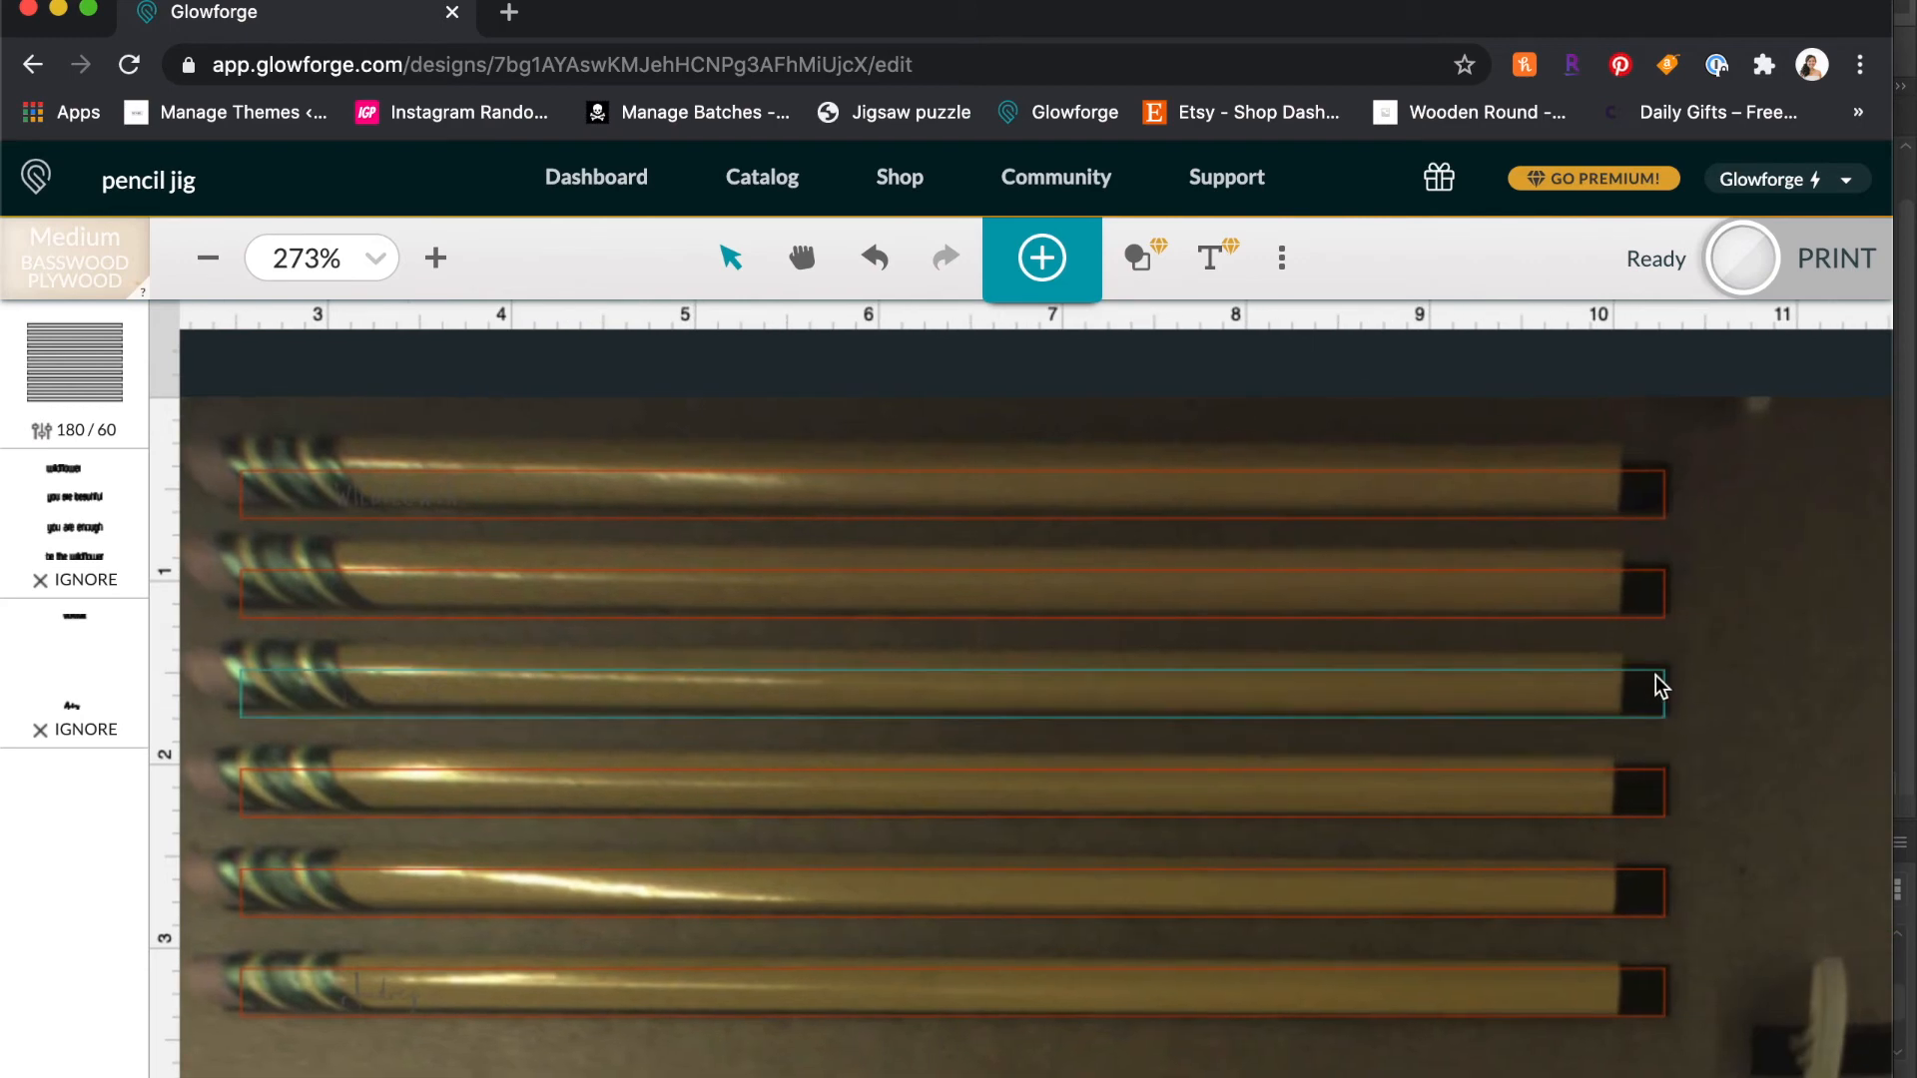
Step: Set the rectangles' cut operation to Ignore and change the phrase lettering operation to a Draft score
scroll(1697, 730, "left", 4)
scroll(1697, 731, "down", 1)
left_click(73, 370)
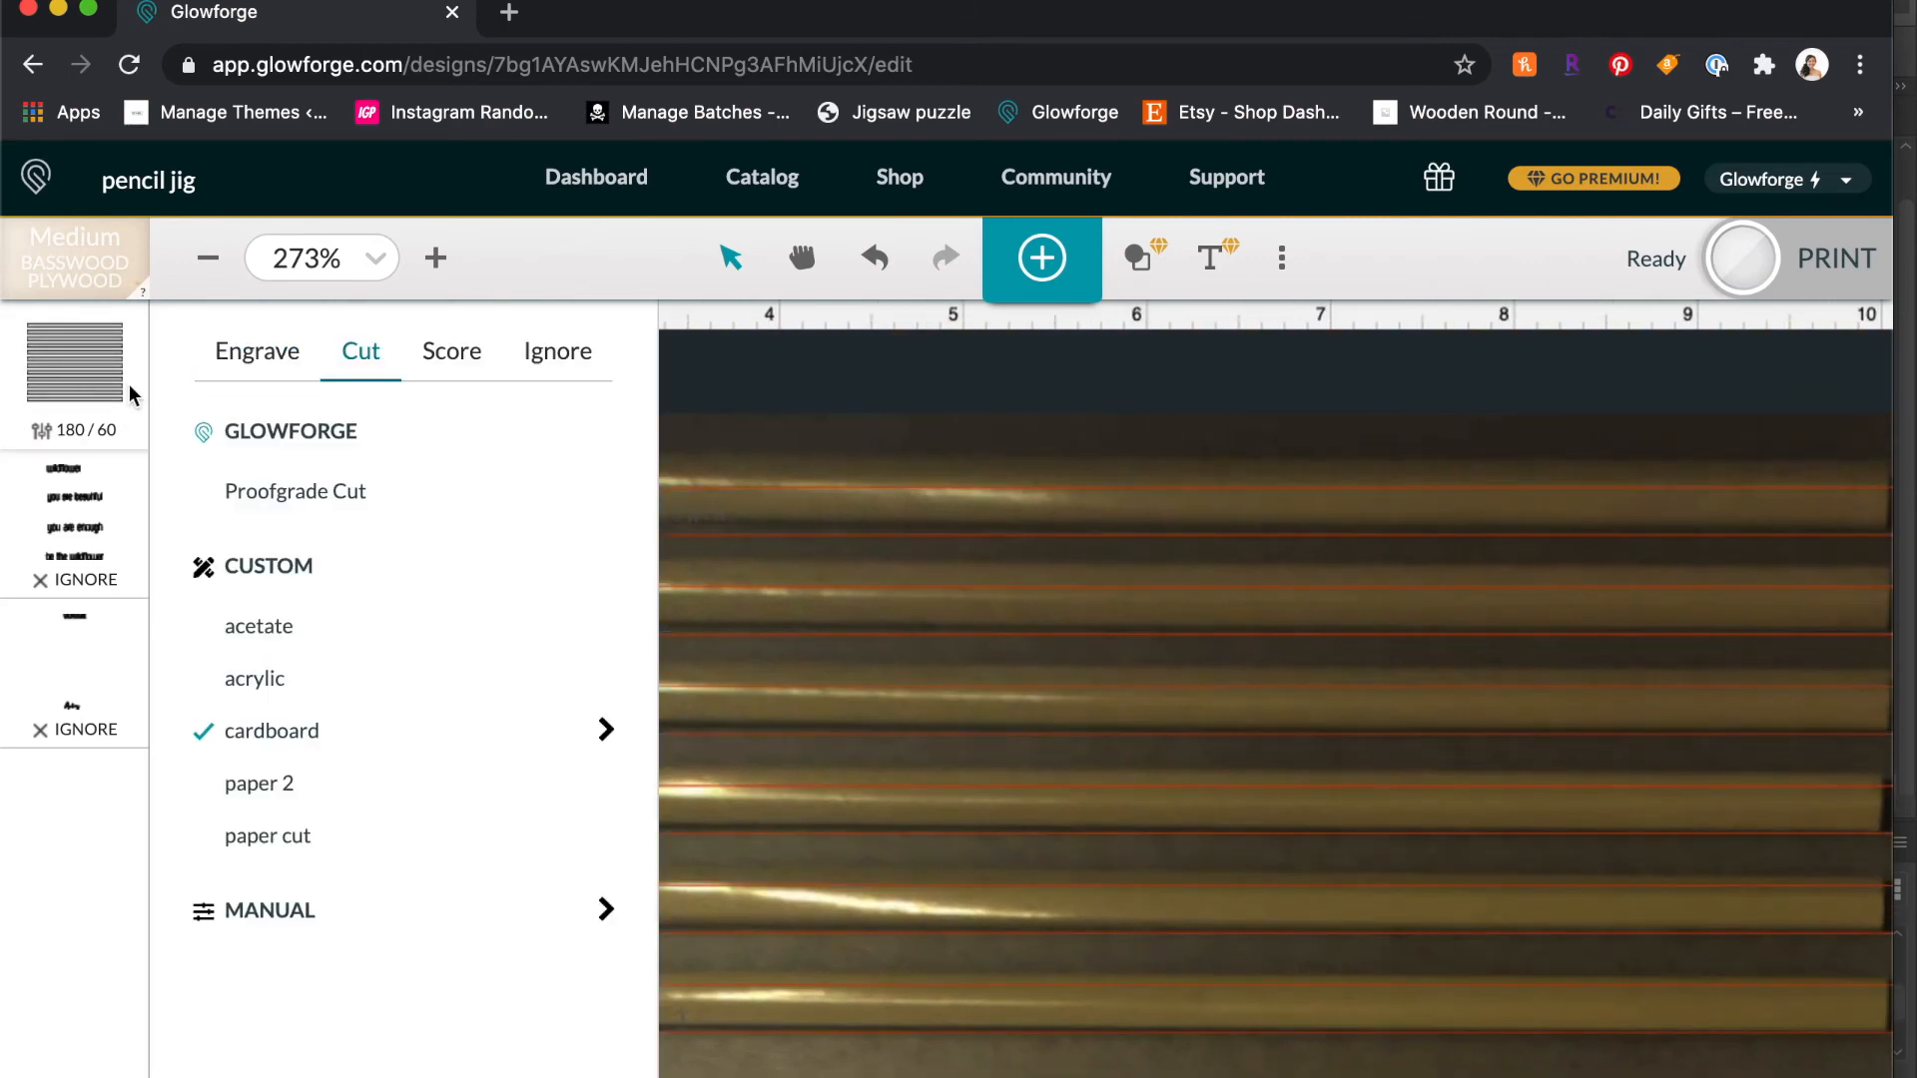
left_click(559, 359)
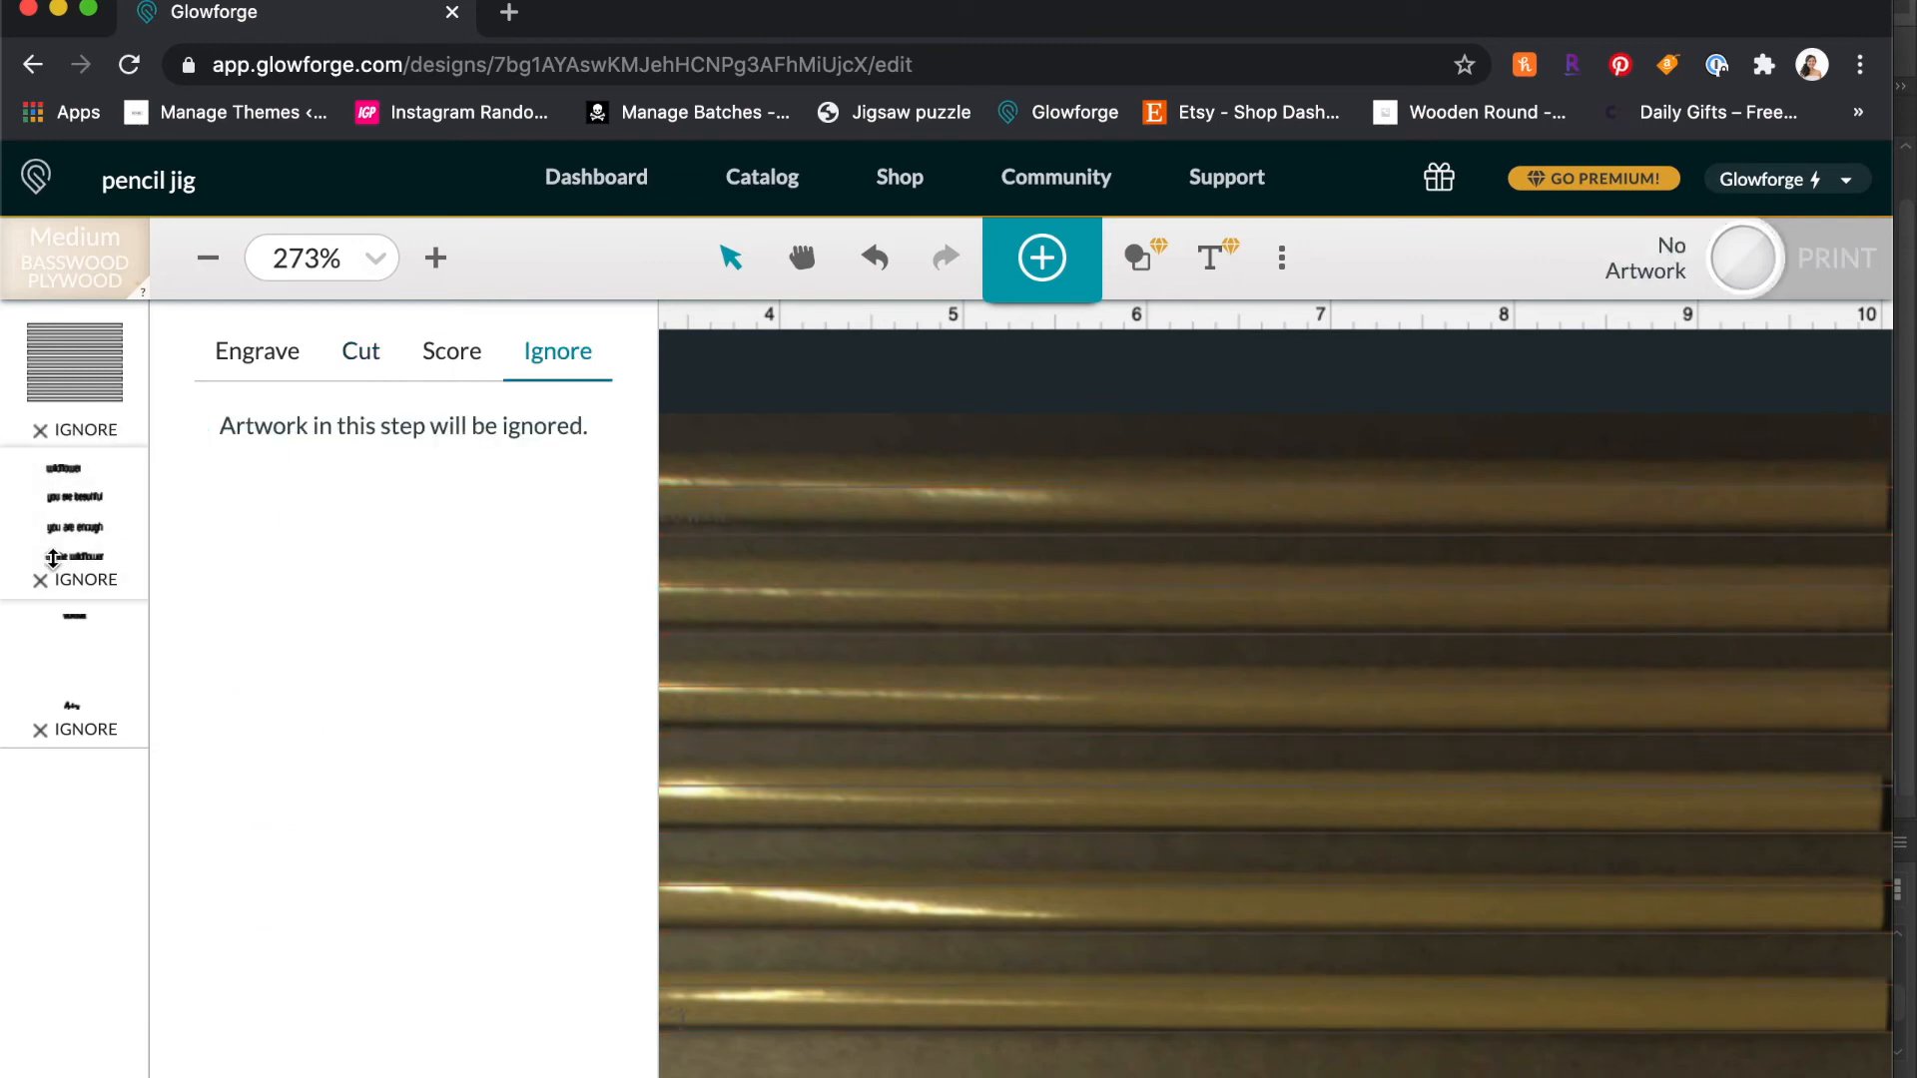
left_click(461, 368)
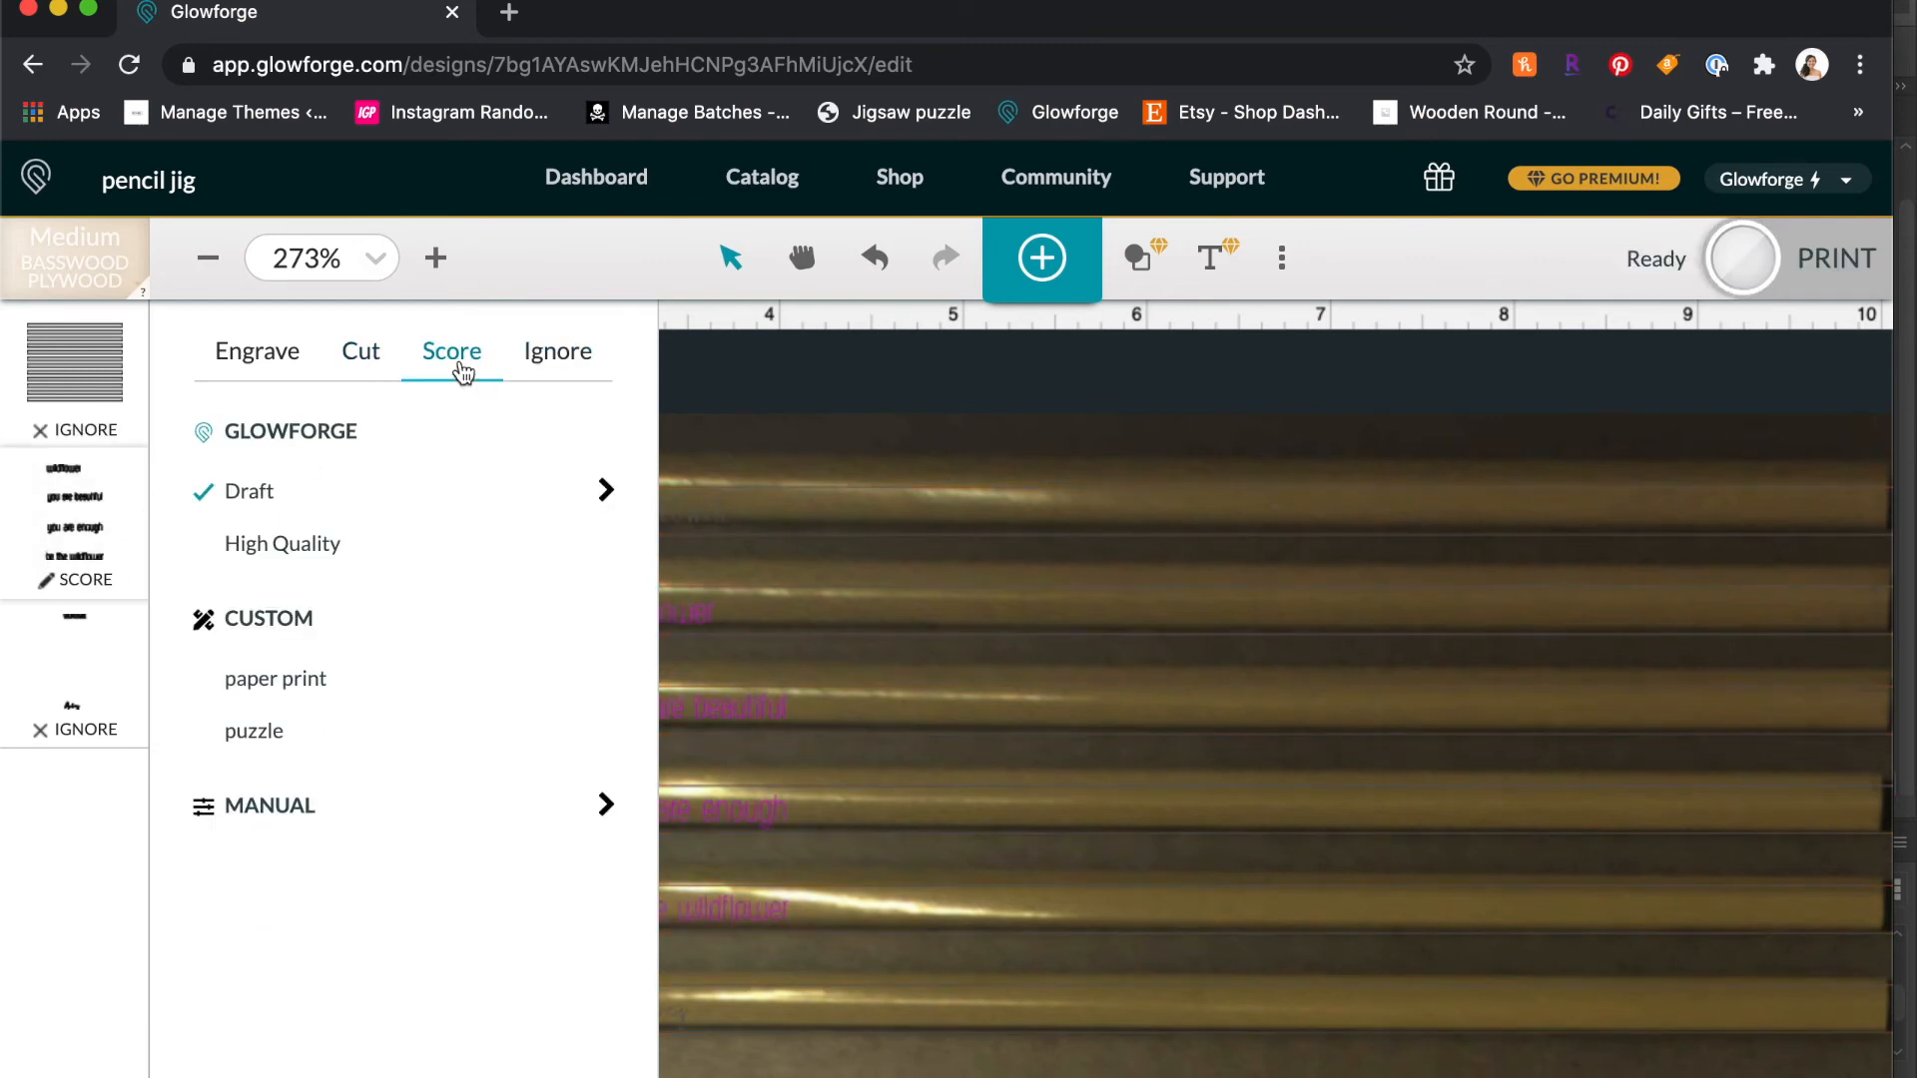
Step: Engrave the WILDFLOWER and script name lettering with the custom pencil setting, and score the phrase lettering at speed 300 and power 30
left_click(75, 661)
left_click(259, 360)
scroll(344, 805, "down", 2)
left_click(281, 931)
left_click(606, 923)
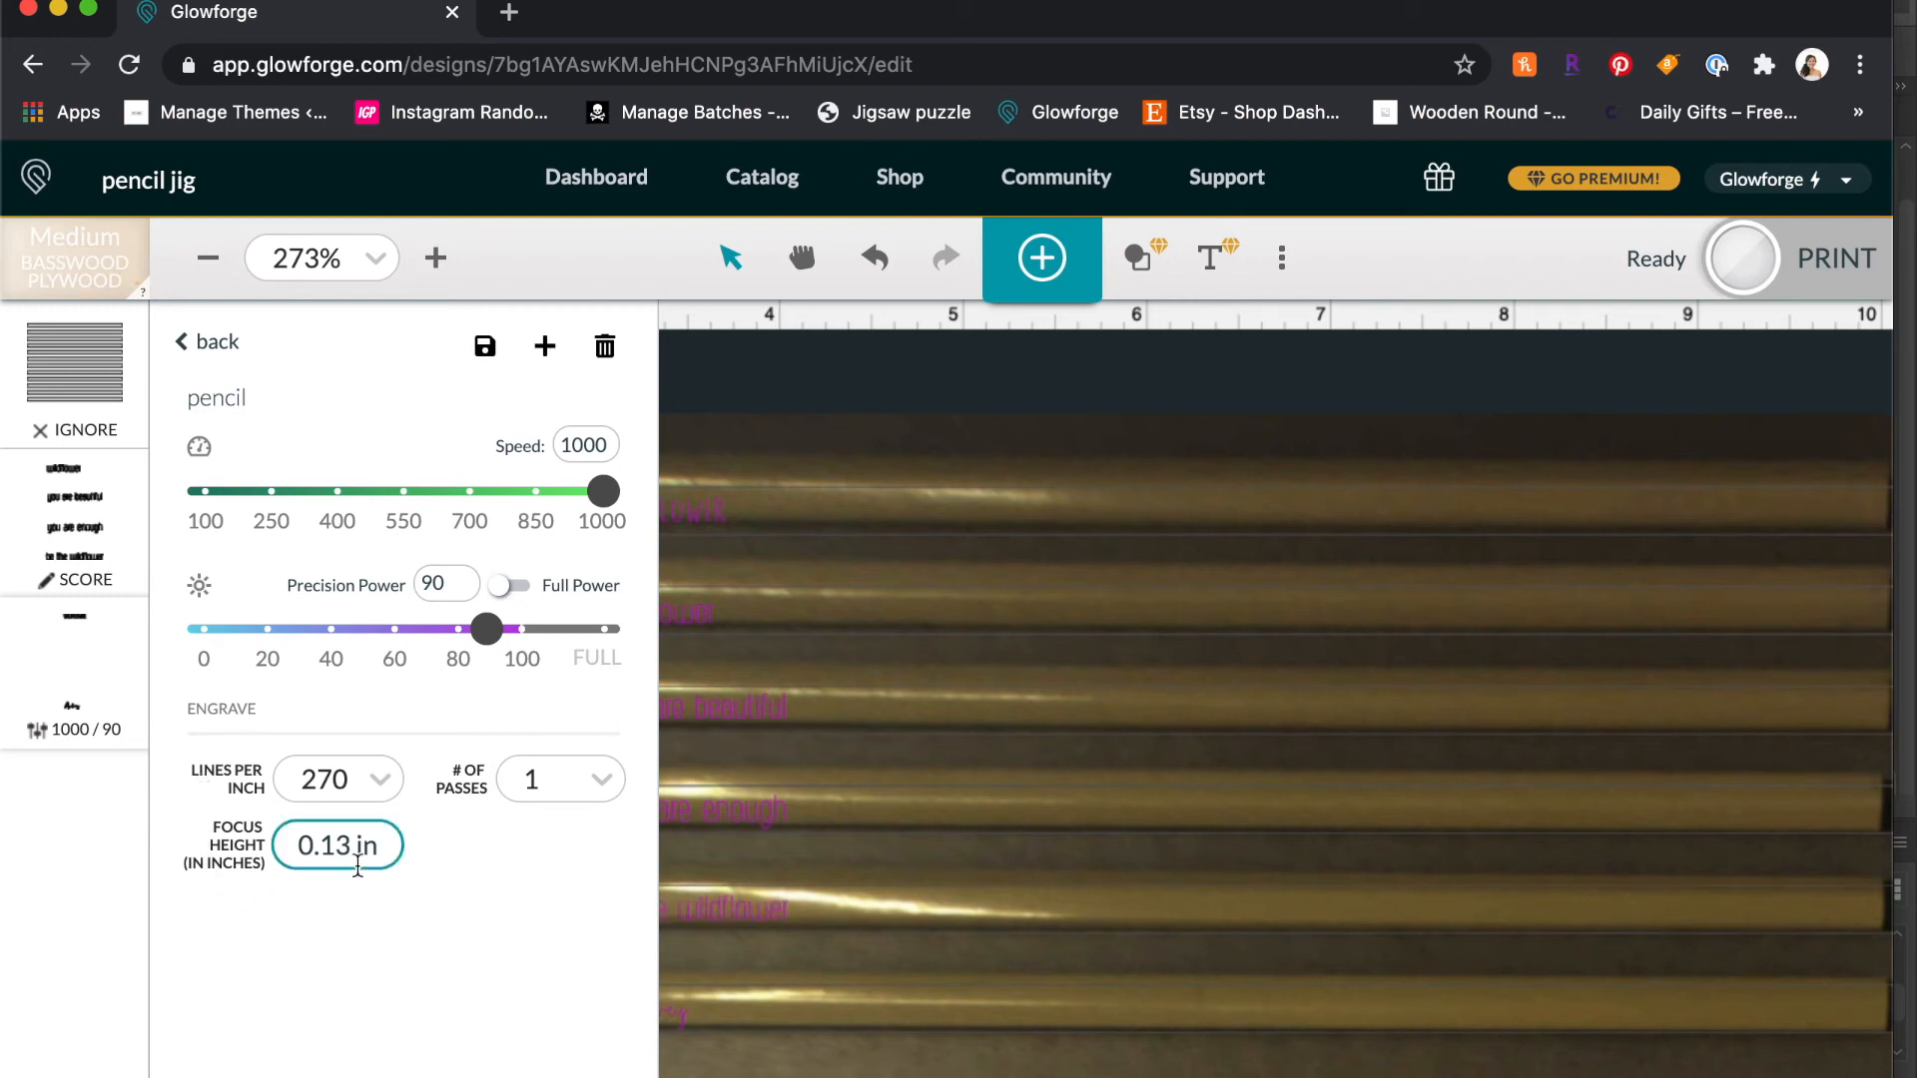
left_click(118, 591)
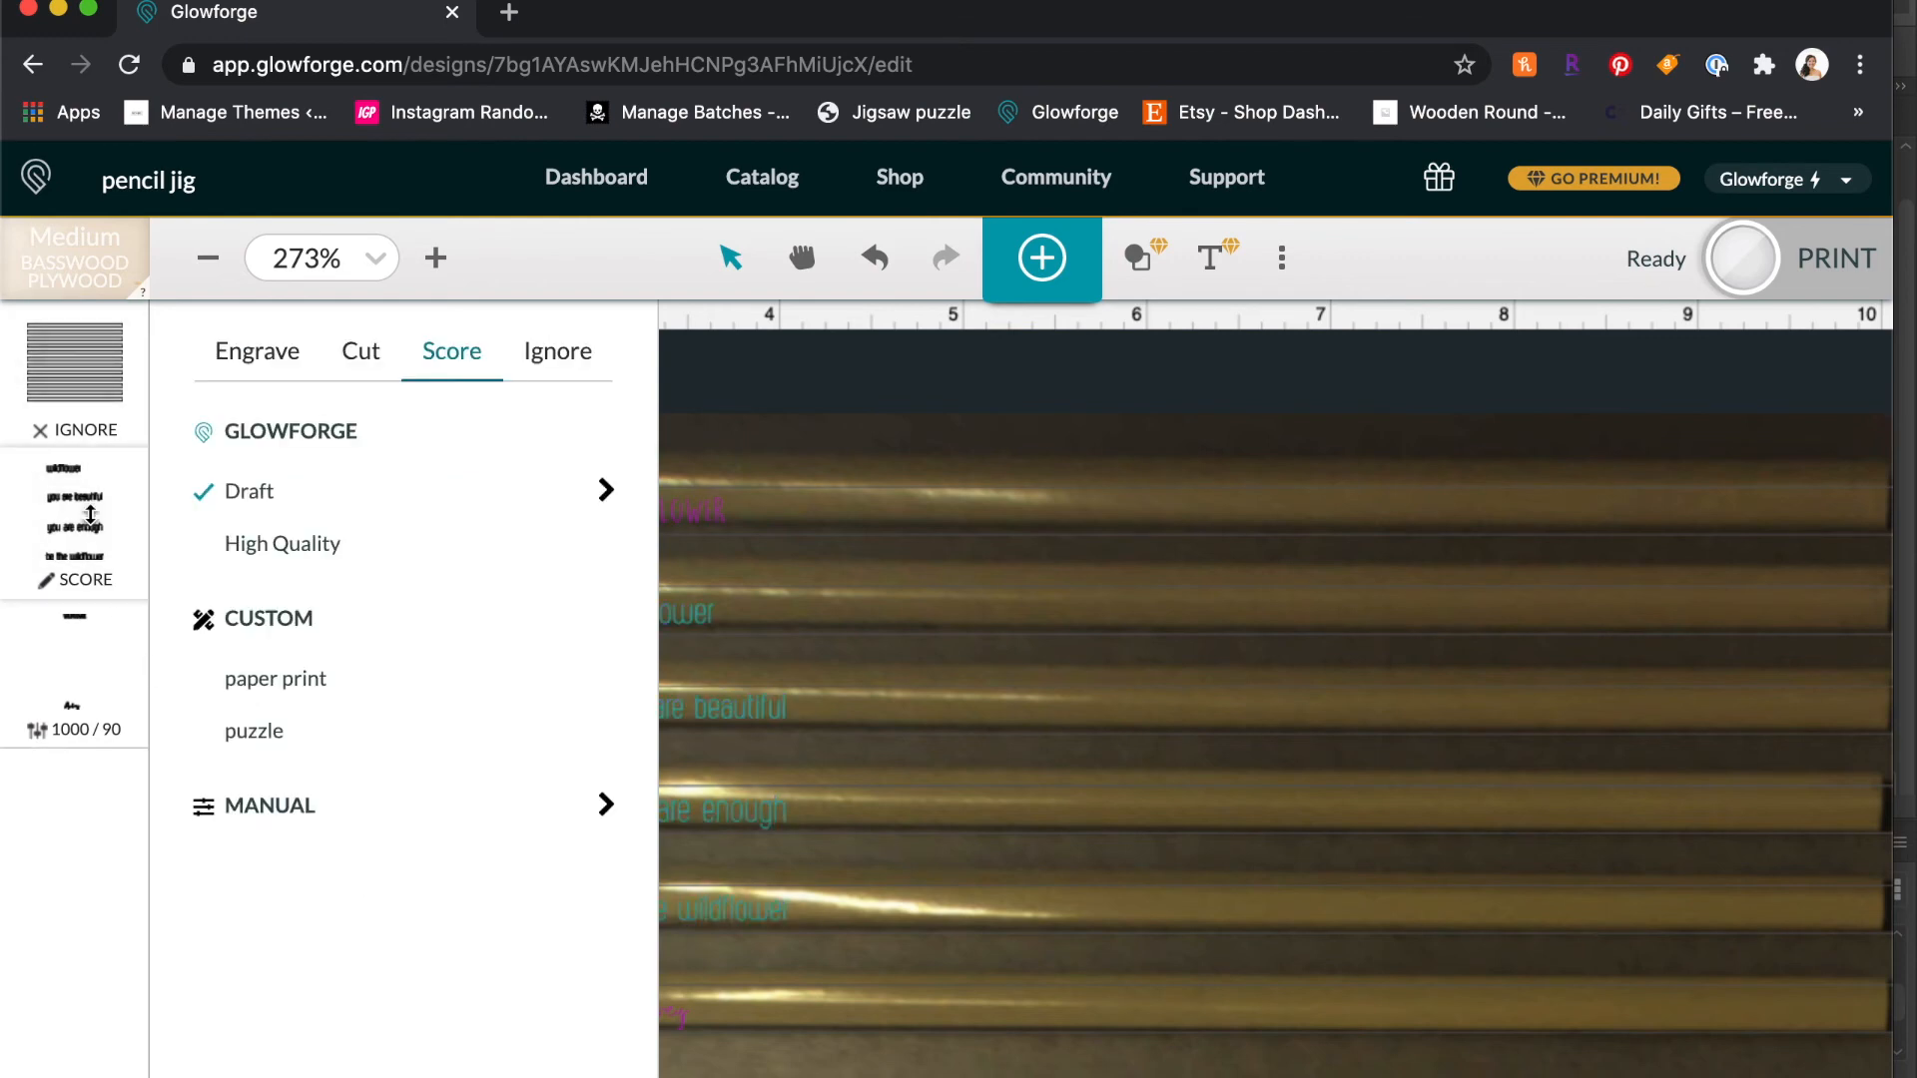
left_click(608, 492)
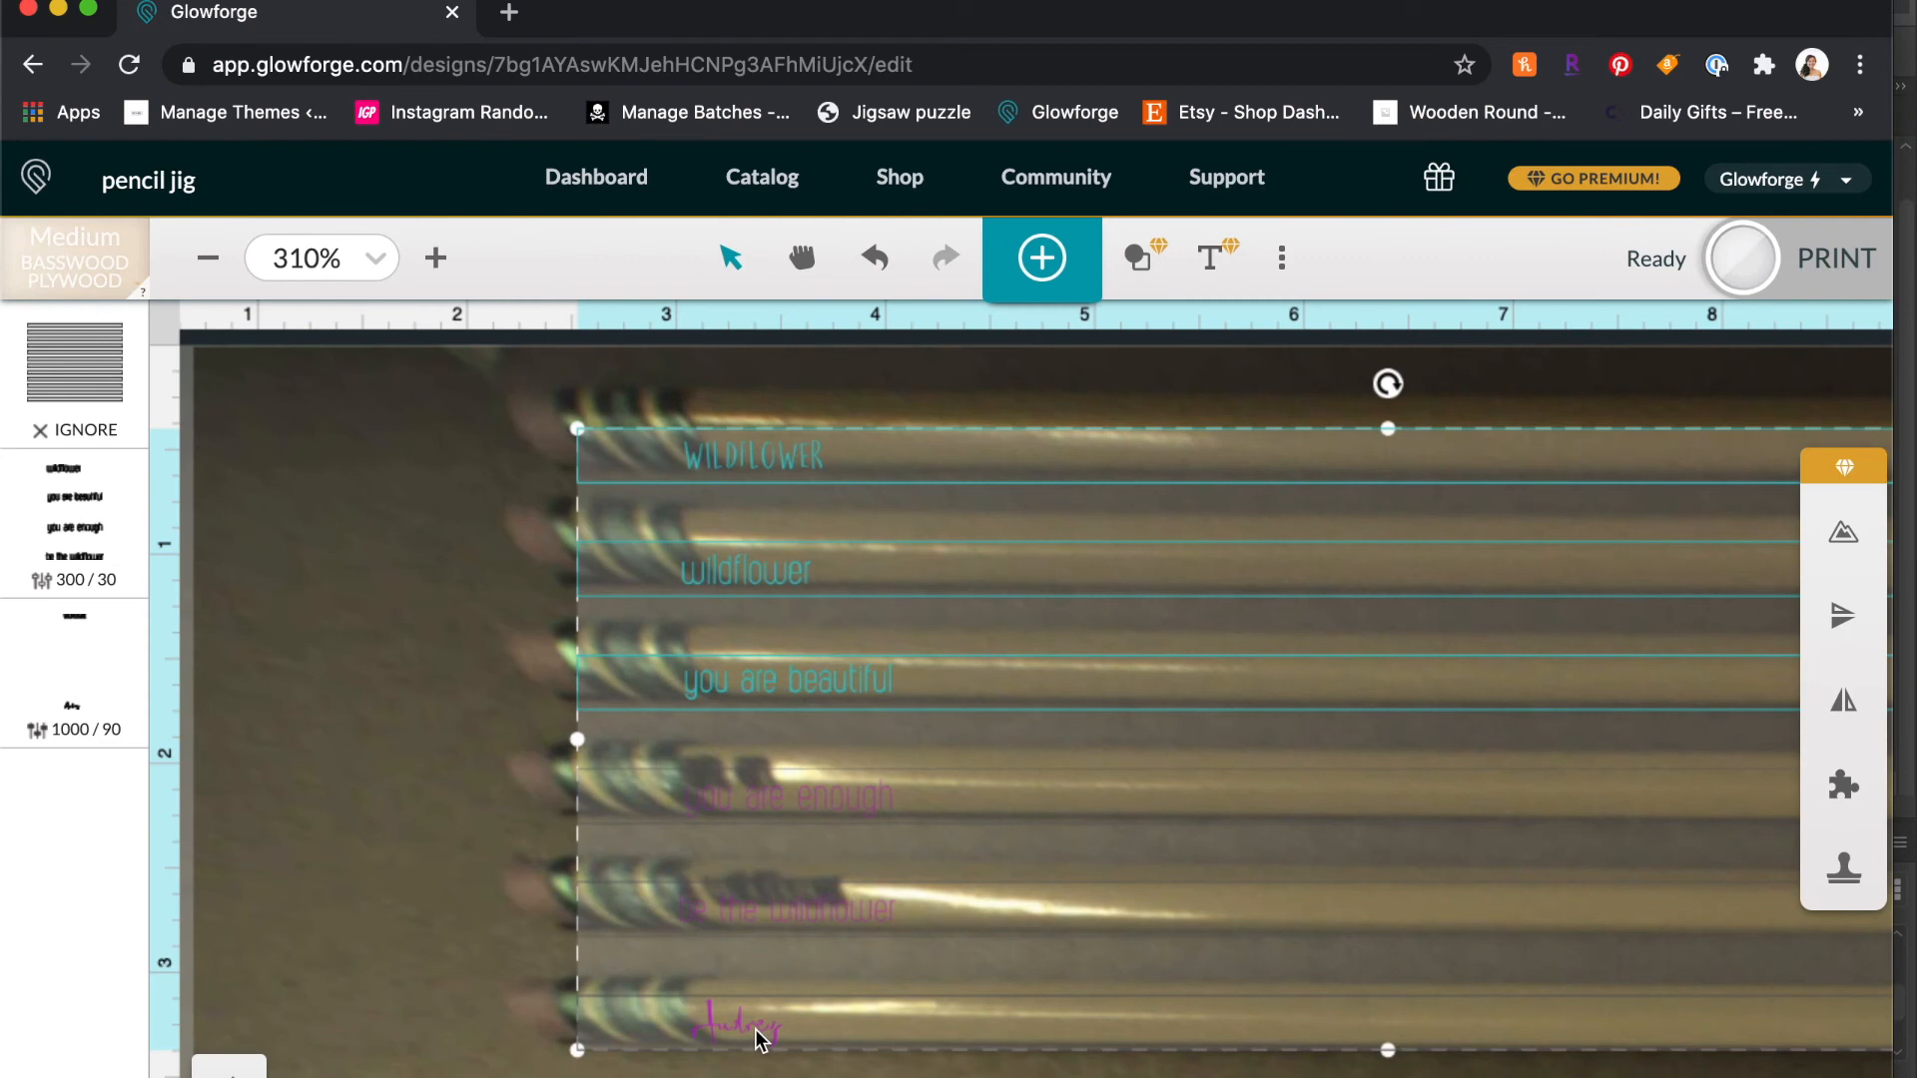
Step: Move the WILDFLOWER, wildflower, you are beautiful and script name lettering with their rectangles about 0.7 in to the right along the pencils
key("Right")
key("Right")
key("Right")
key("Right")
key("Right")
key("Right")
key("Right")
key("Right")
key("Right")
key("Right")
key("Right")
key("Right")
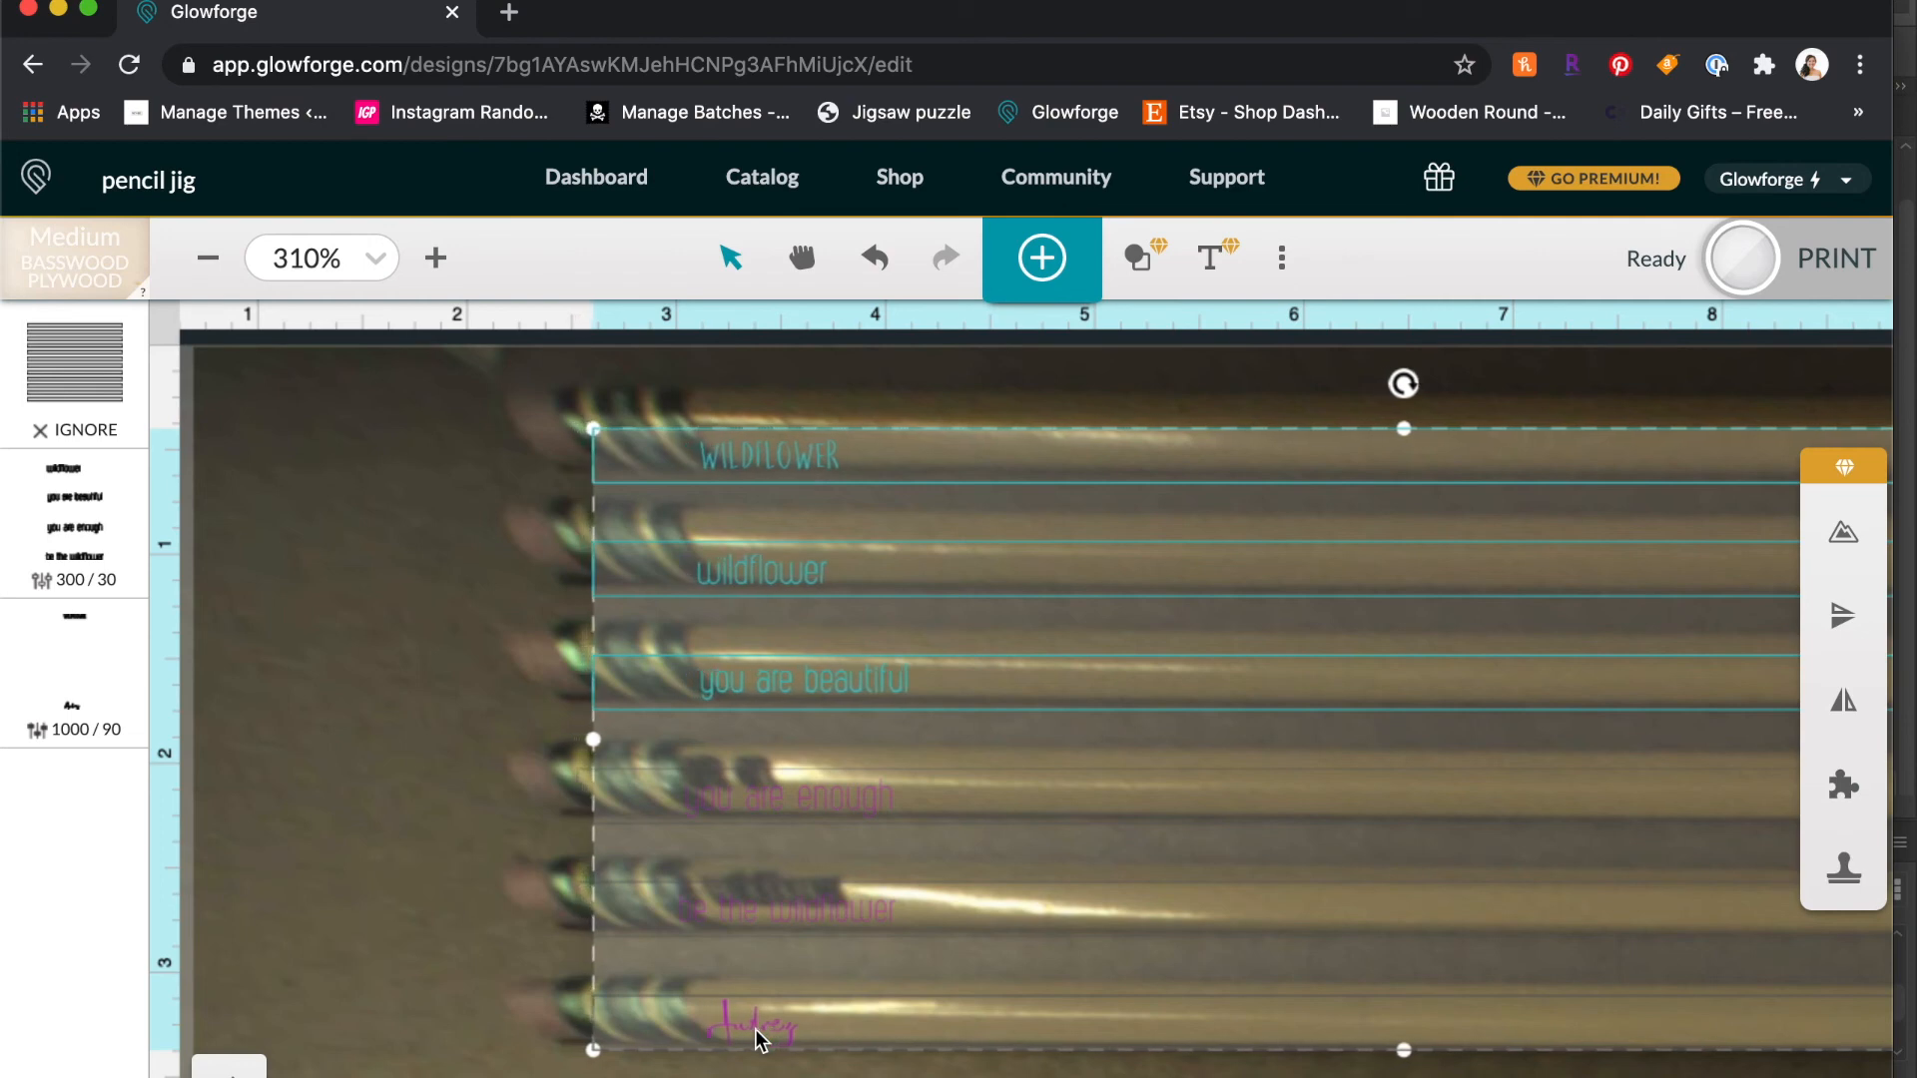
key("Right")
key("Right")
key("Right")
key("Right")
key("Right")
key("Right")
key("Right")
key("Right")
key("Right")
key("Right")
key("Right")
key("Right")
key("Right")
key("Right")
key("Right")
key("Right")
key("Right")
key("Right")
key("Right")
key("Right")
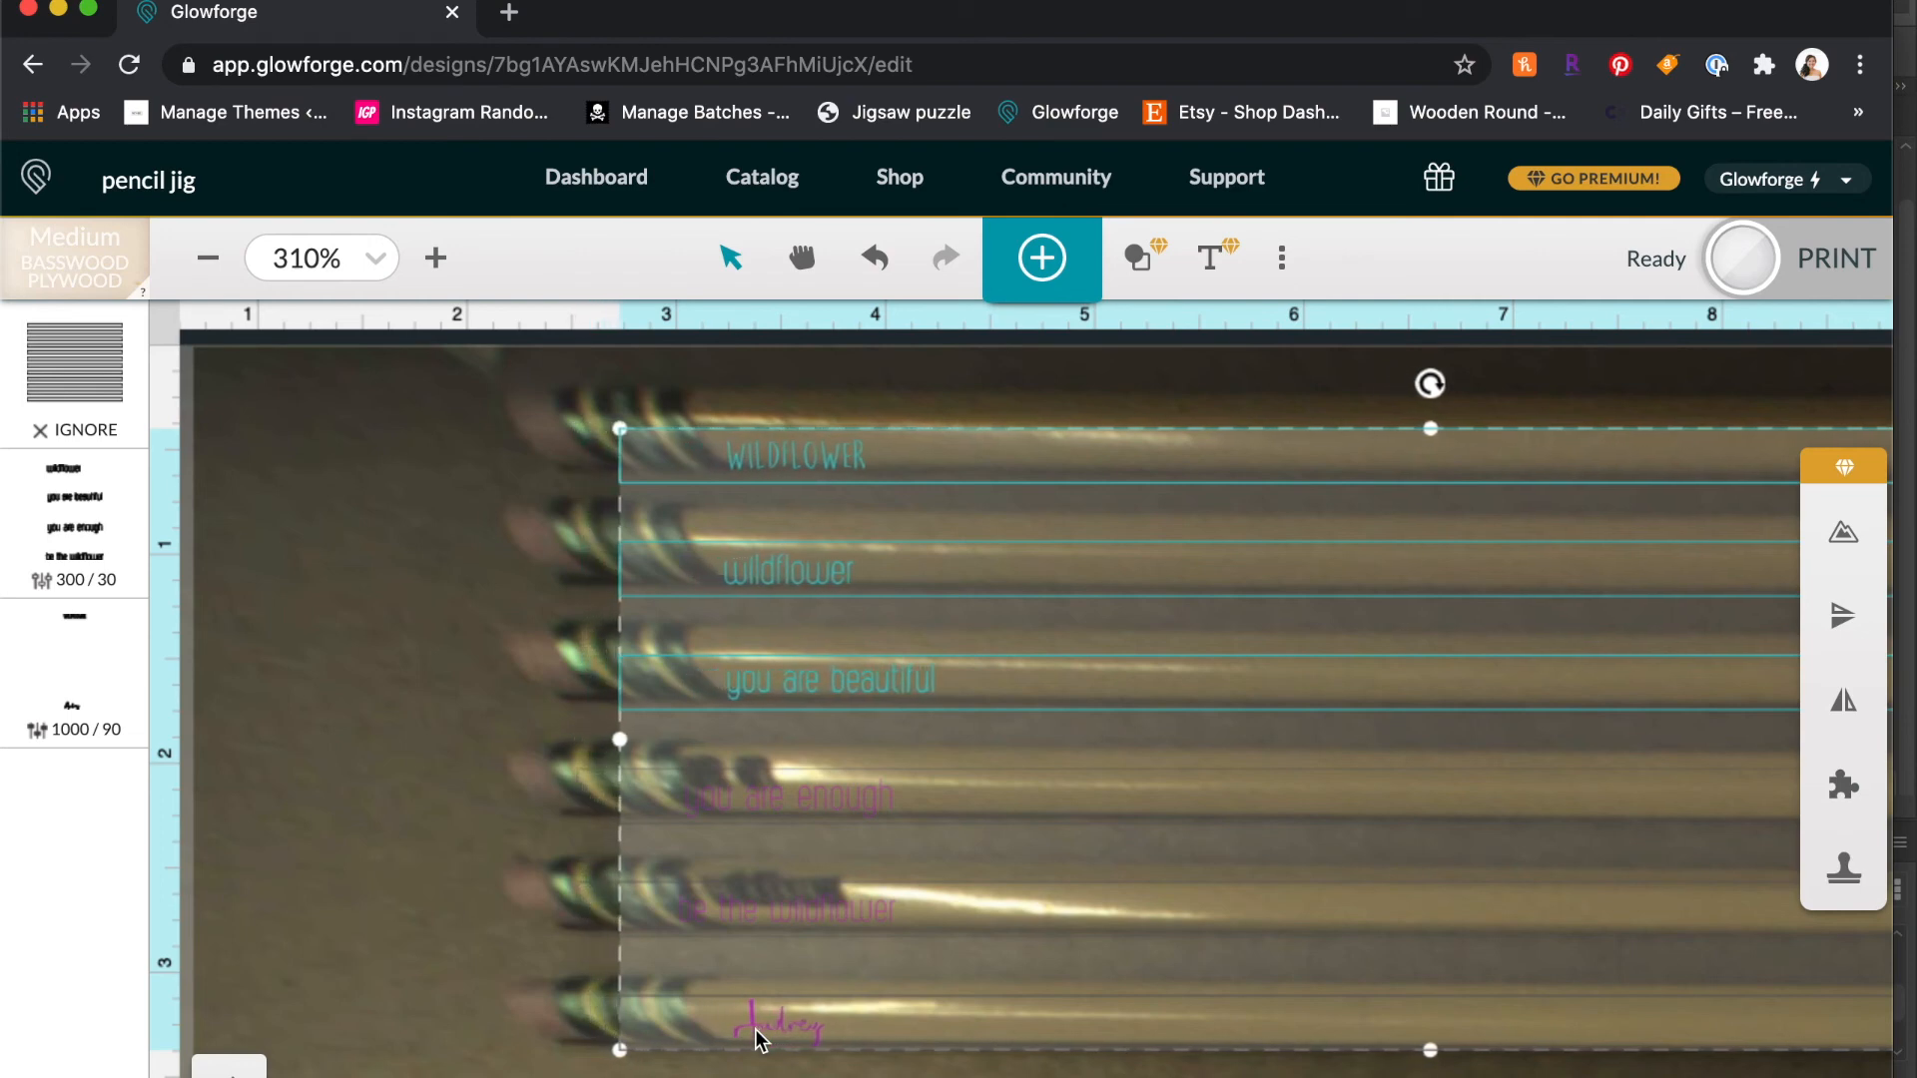
key("Right")
key("Right")
key("Right")
key("Right")
key("Right")
key("Right")
key("Right")
key("Right")
key("Right")
key("Right")
key("Right")
key("Right")
key("Right")
key("Right")
key("Right")
key("Right")
key("Right")
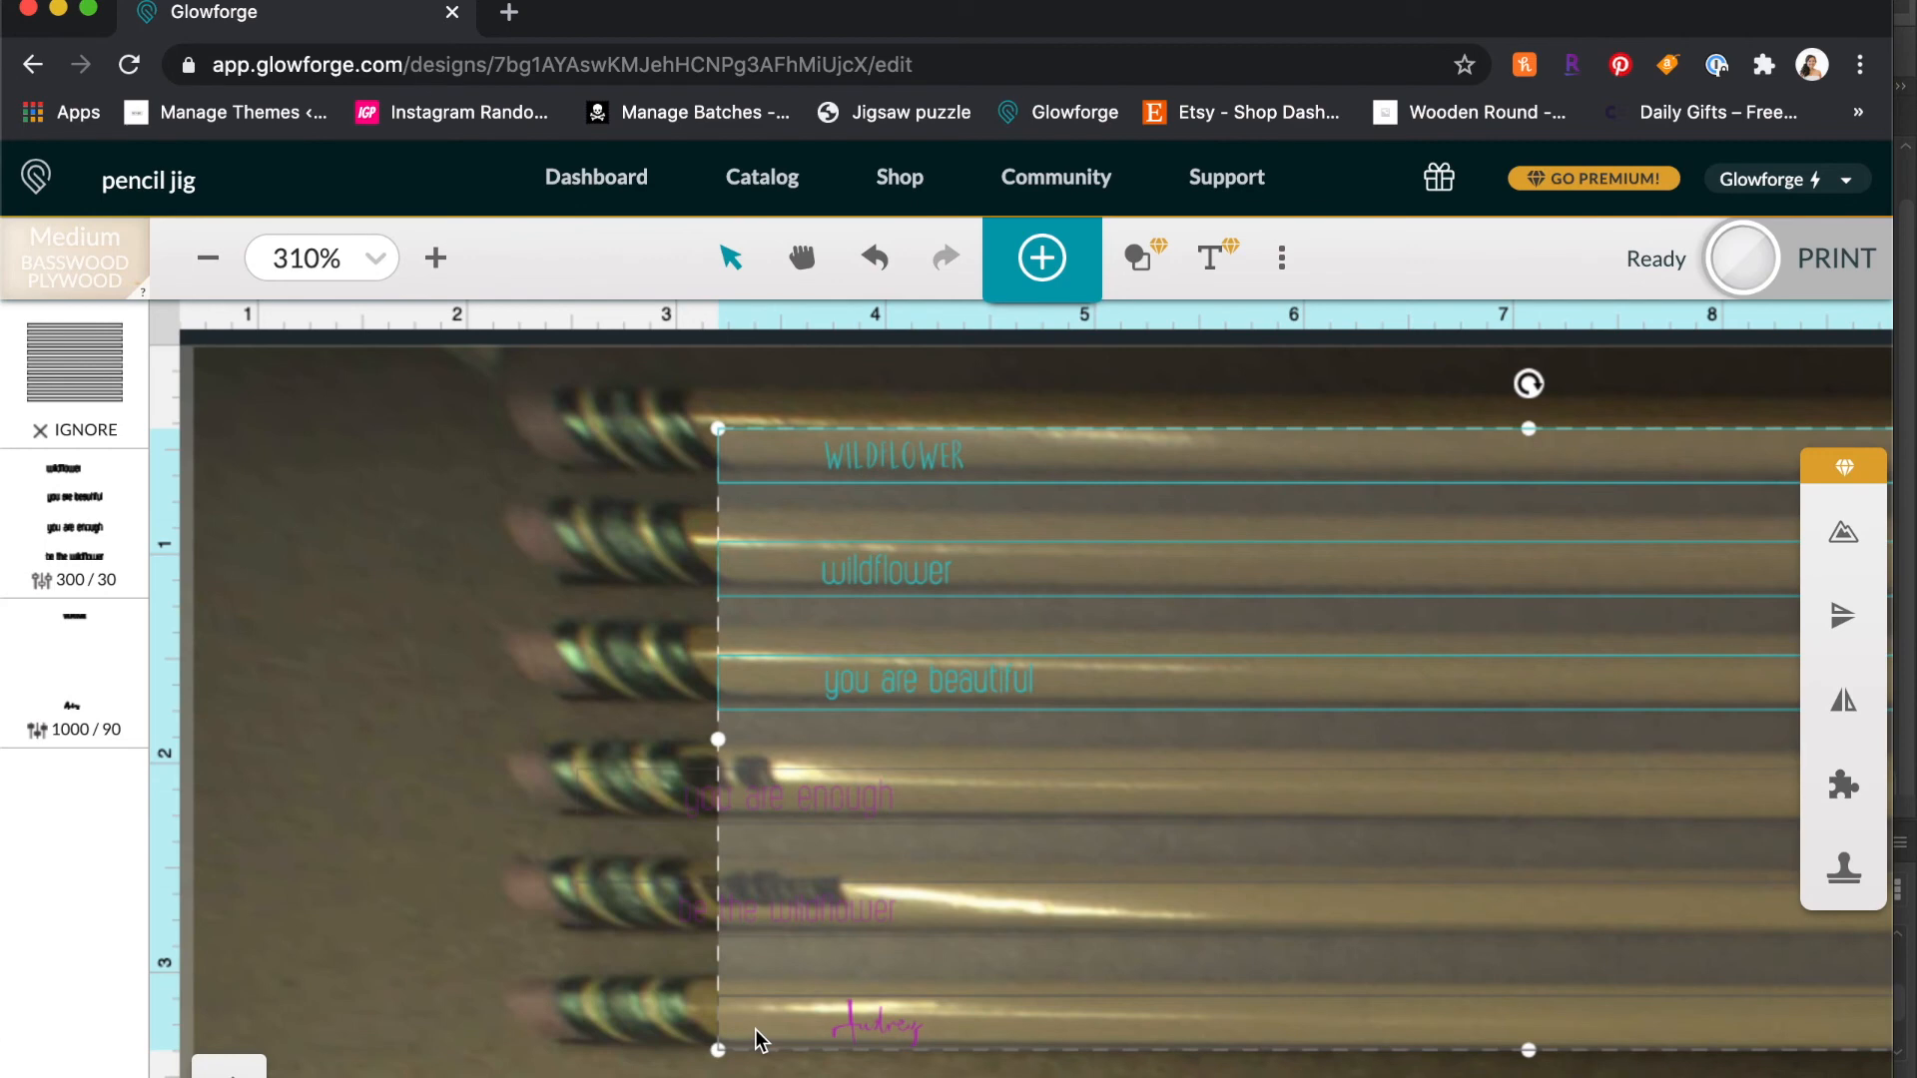
left_click(407, 727)
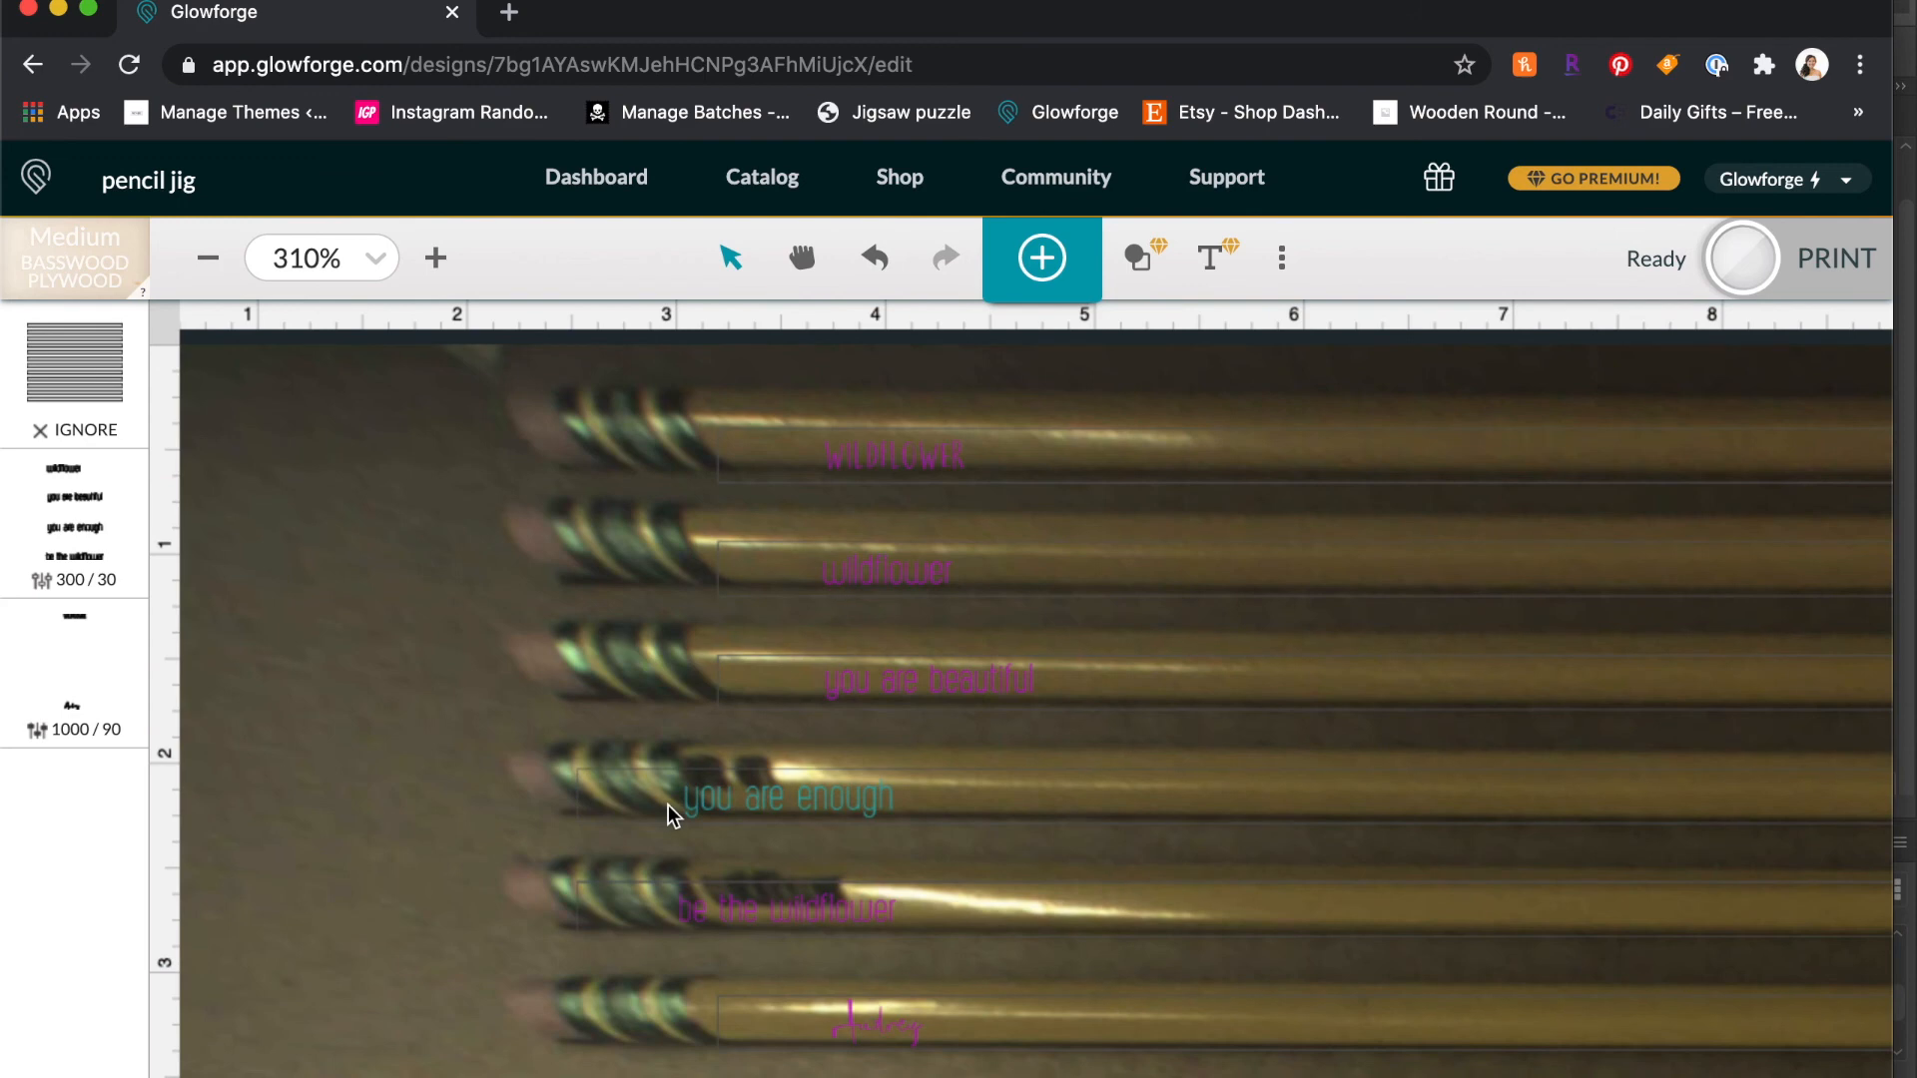
Step: Delete the "you are enough" and "be the wildflower" lettering with their rectangles, and start printing the remaining lettering
left_click(668, 814)
left_click(702, 911, "shift")
key("Delete")
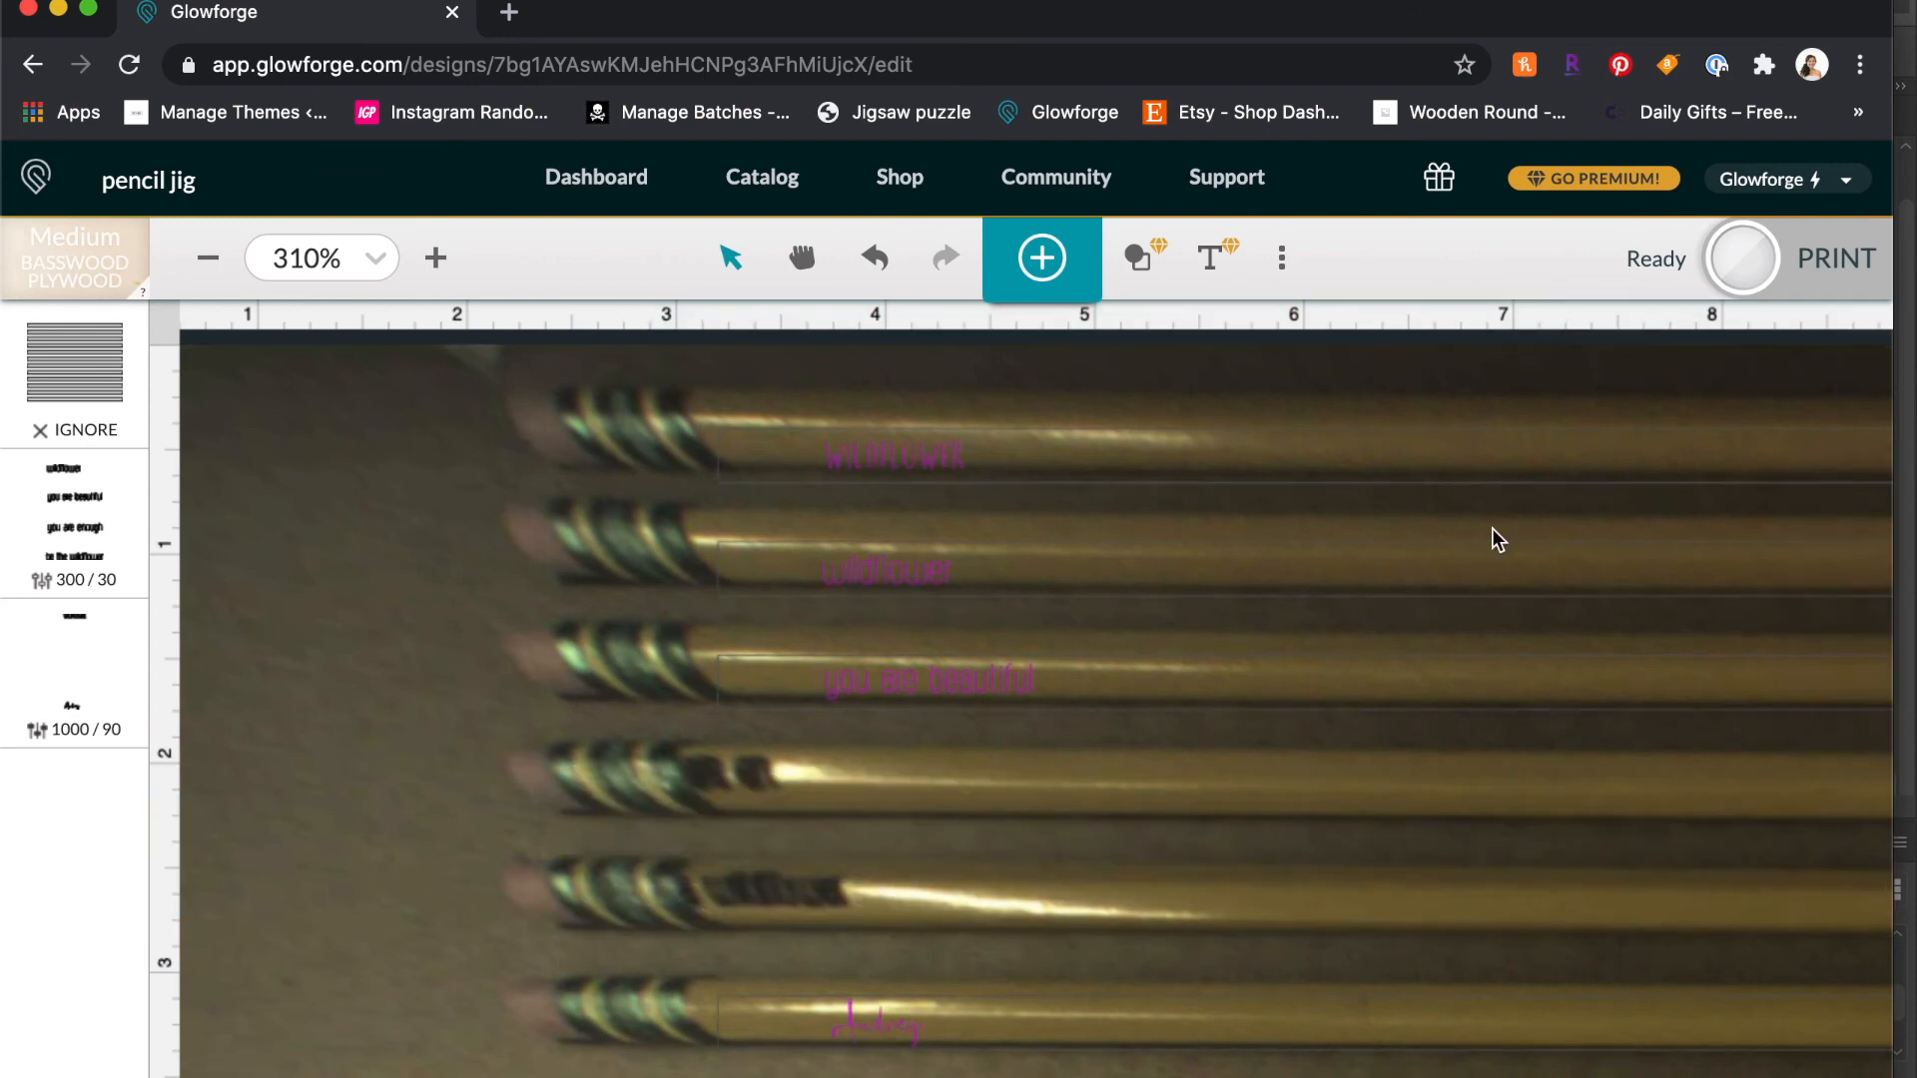
left_click(1739, 260)
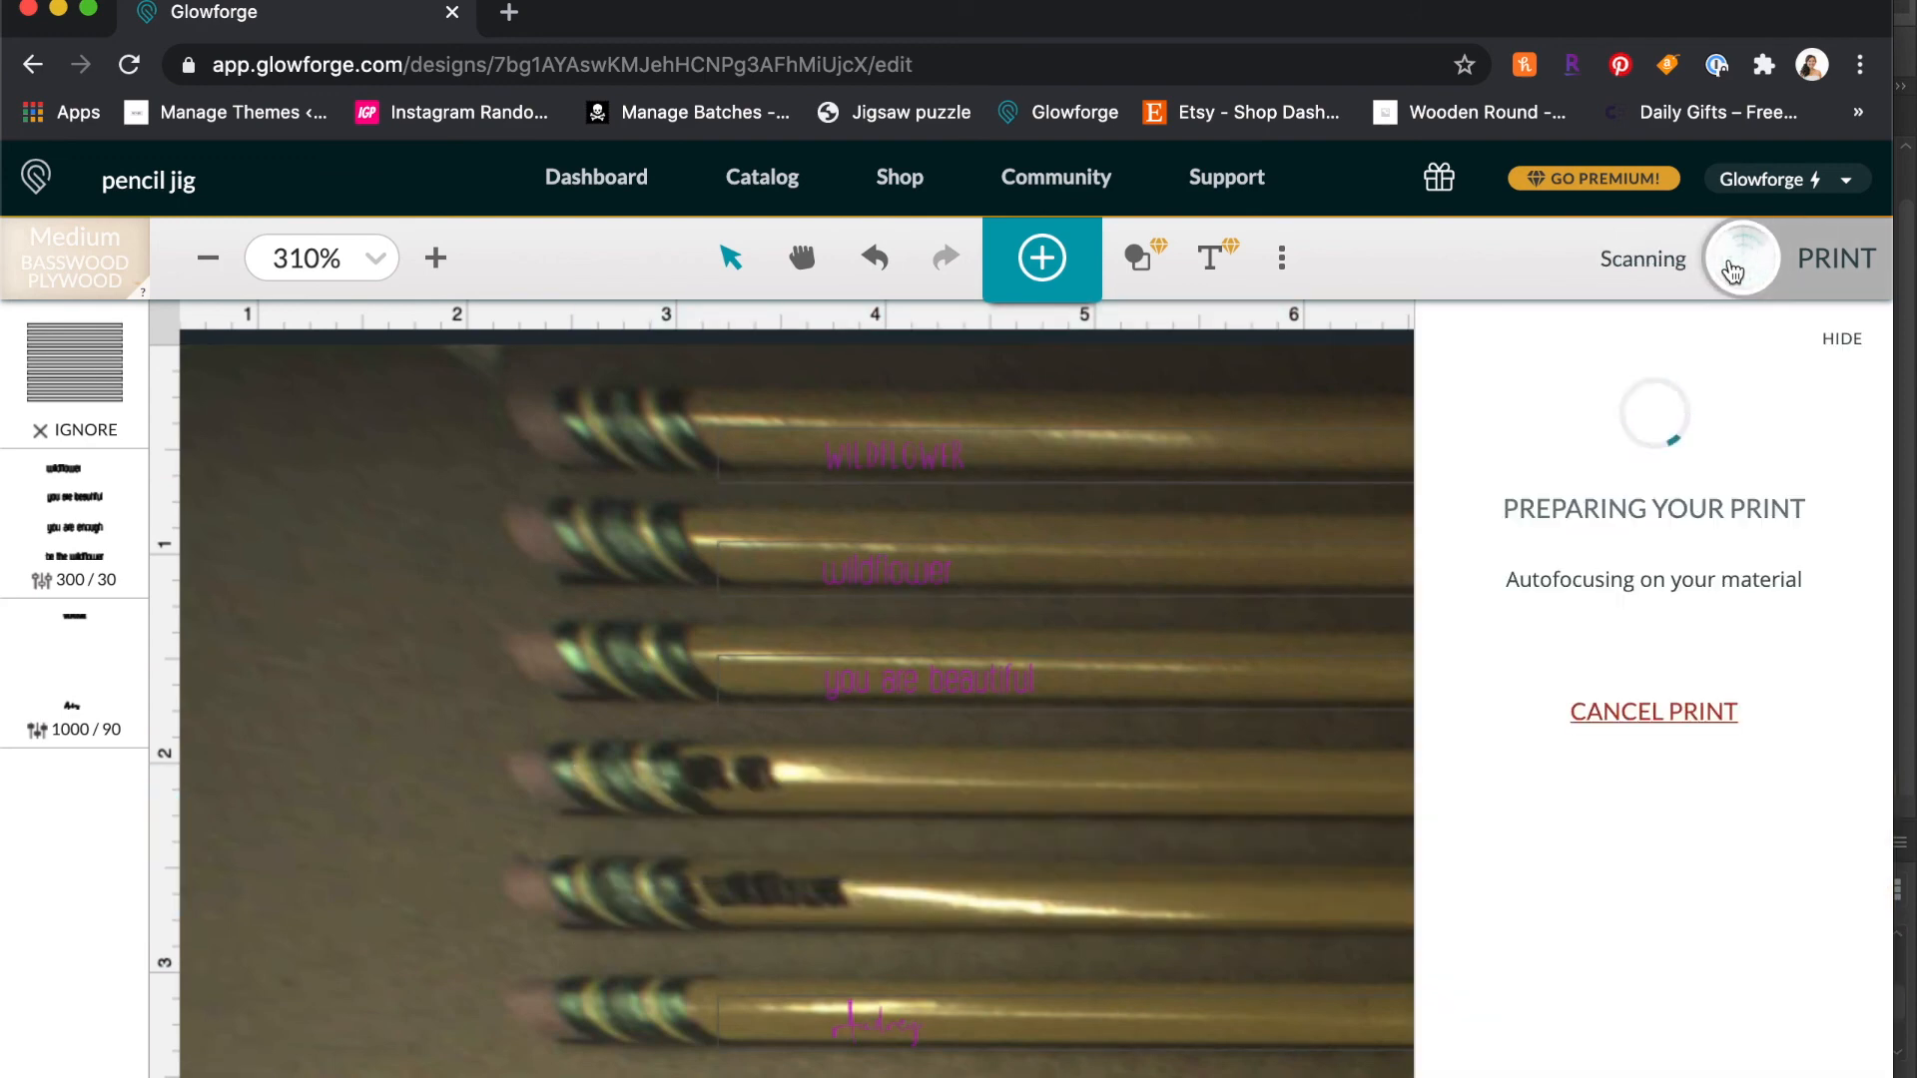